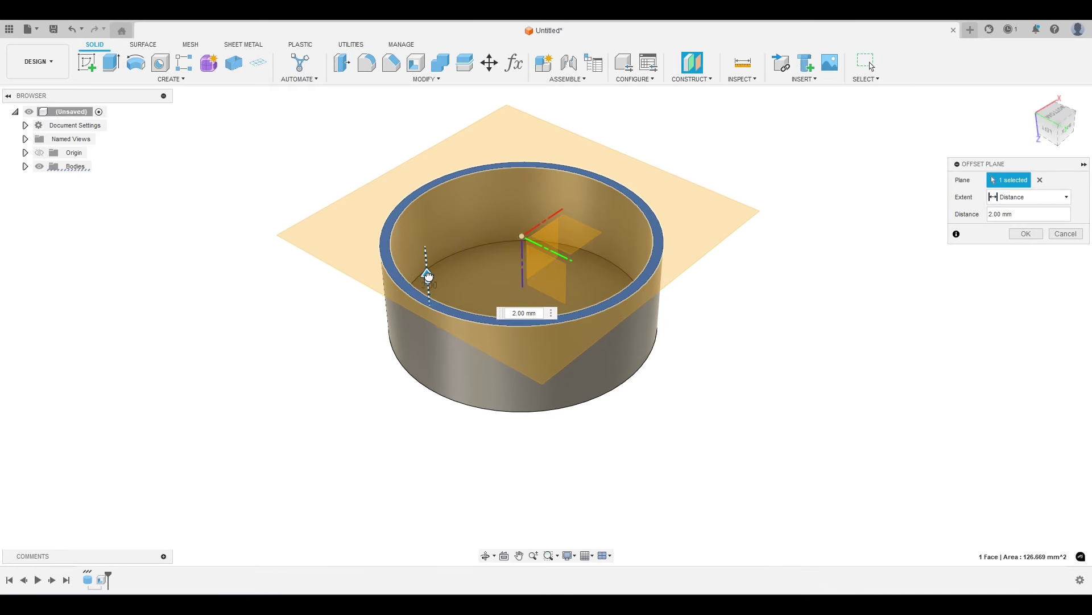
Step: Create a construction plane offset 2 mm from the cap's rim face and start a sketch on it
click(1026, 234)
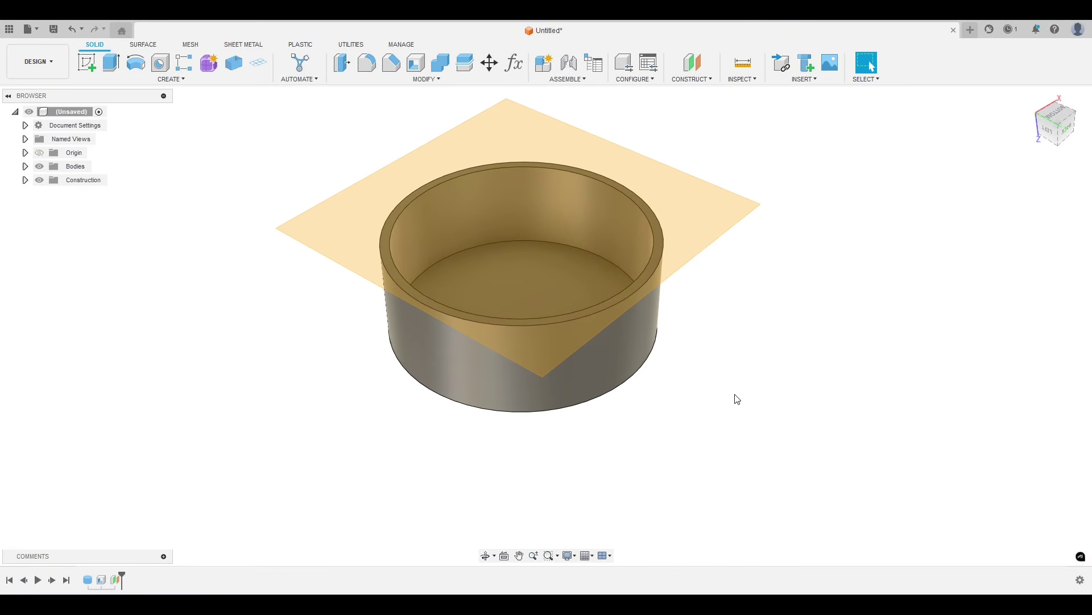
shift+middle_drag(709, 436, 732, 436)
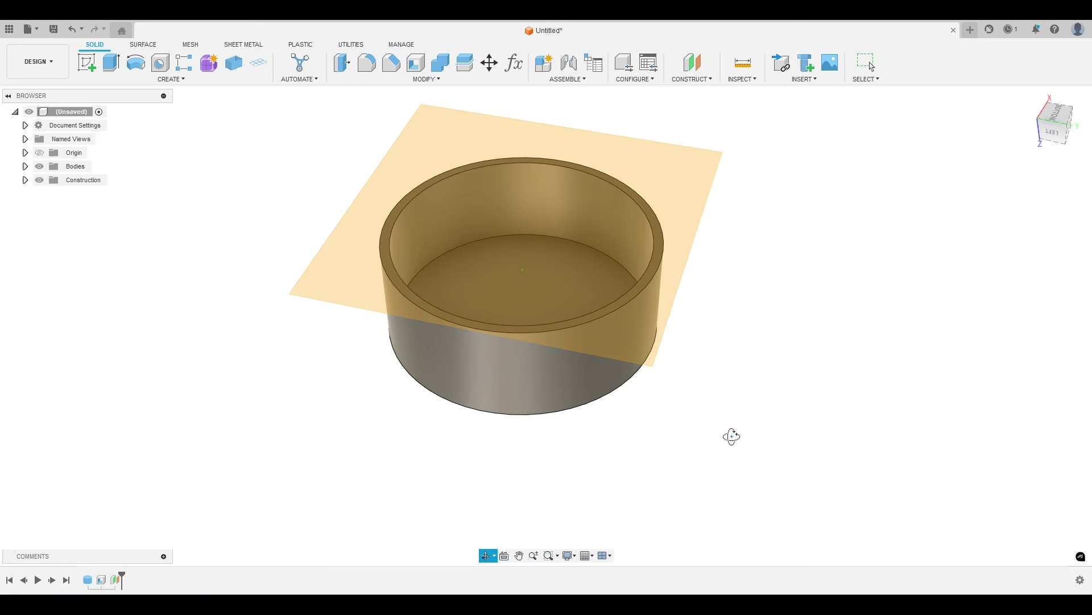
click(82, 66)
click(421, 138)
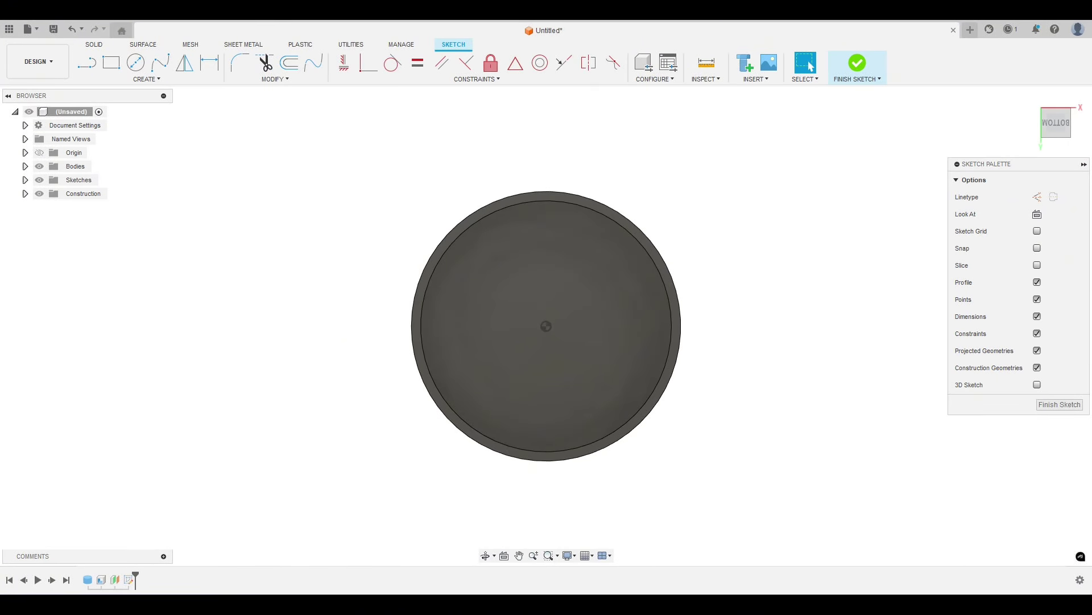
Step: Check the thread dimensions in the sticky note and sketch a 32 mm diameter circle centred on the origin
click(763, 601)
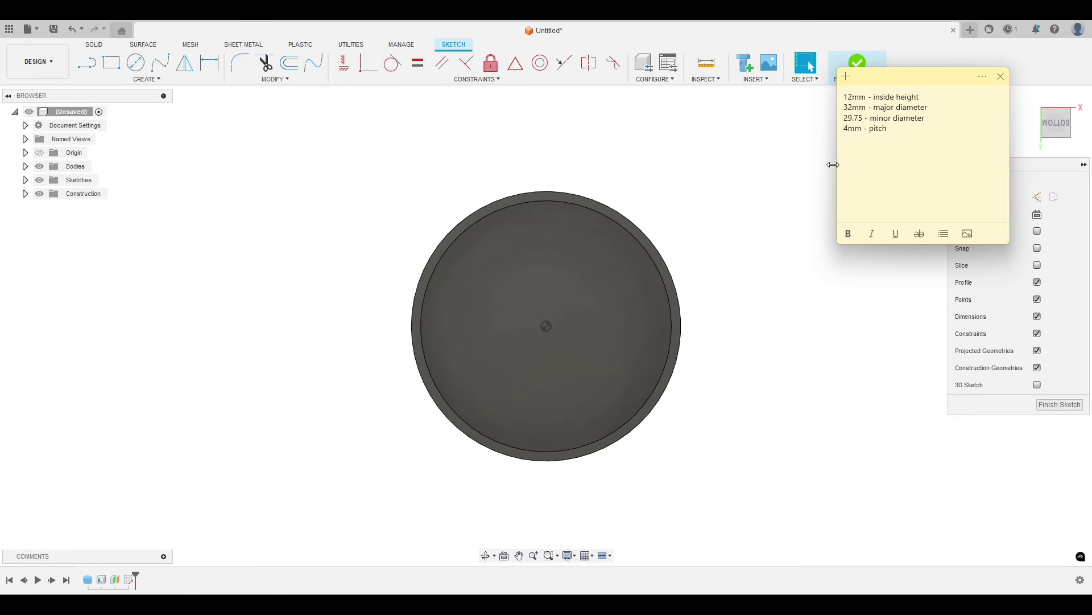
click(747, 181)
key(c)
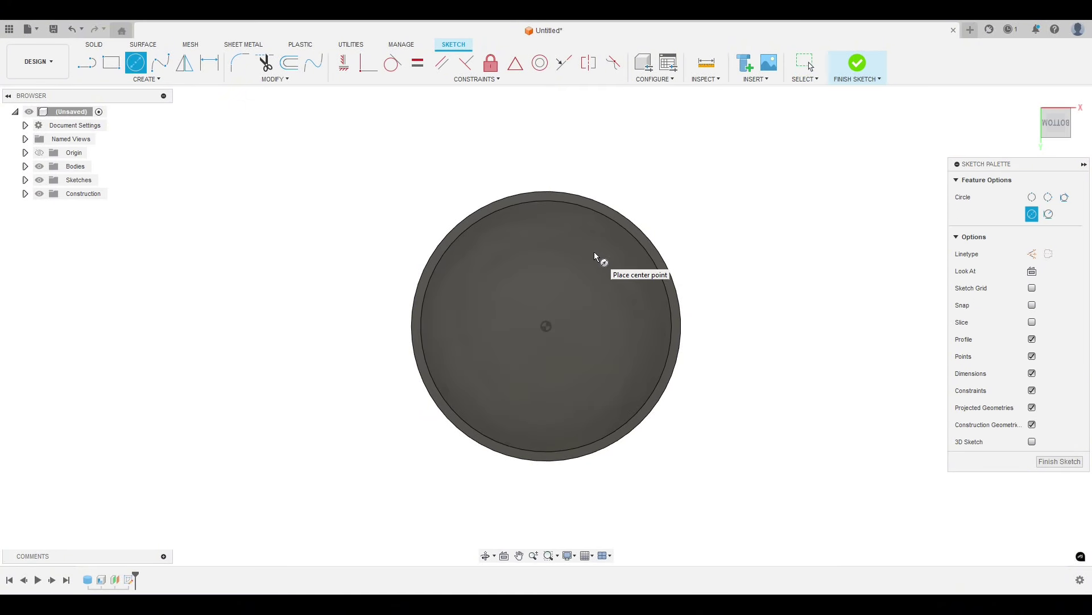
click(547, 324)
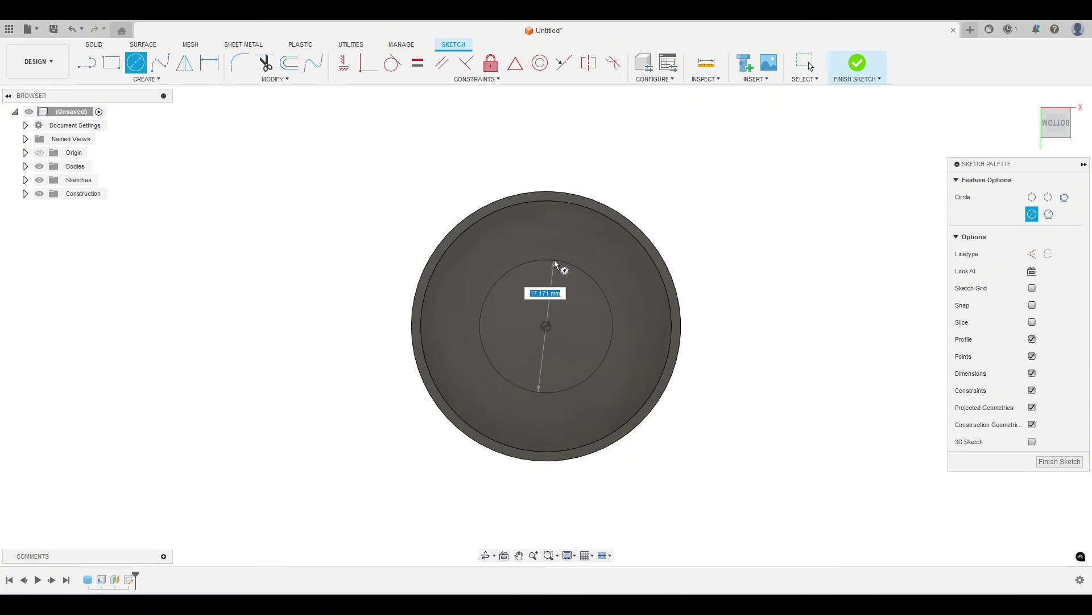
text(32)
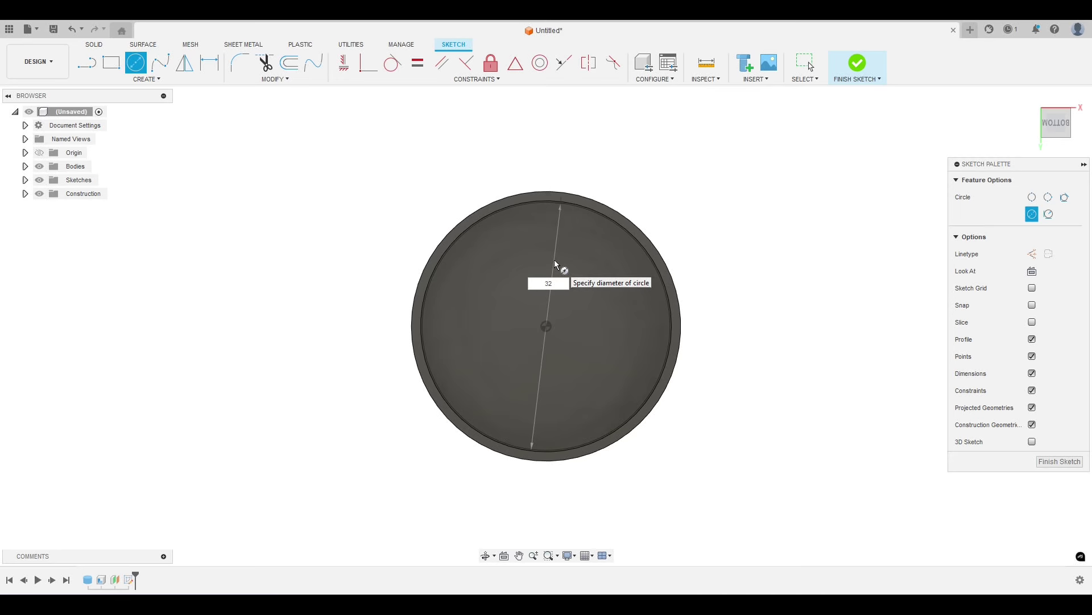
key(Return)
Step: Sketch a second circle, 29.75 mm in diameter, concentric with the first at the origin
key(c)
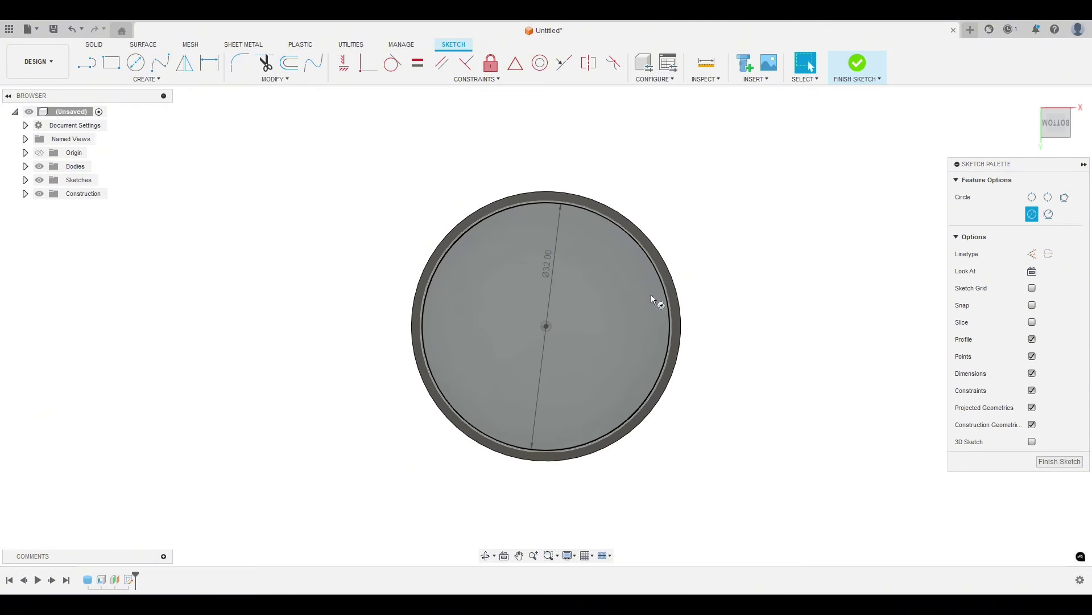
click(547, 327)
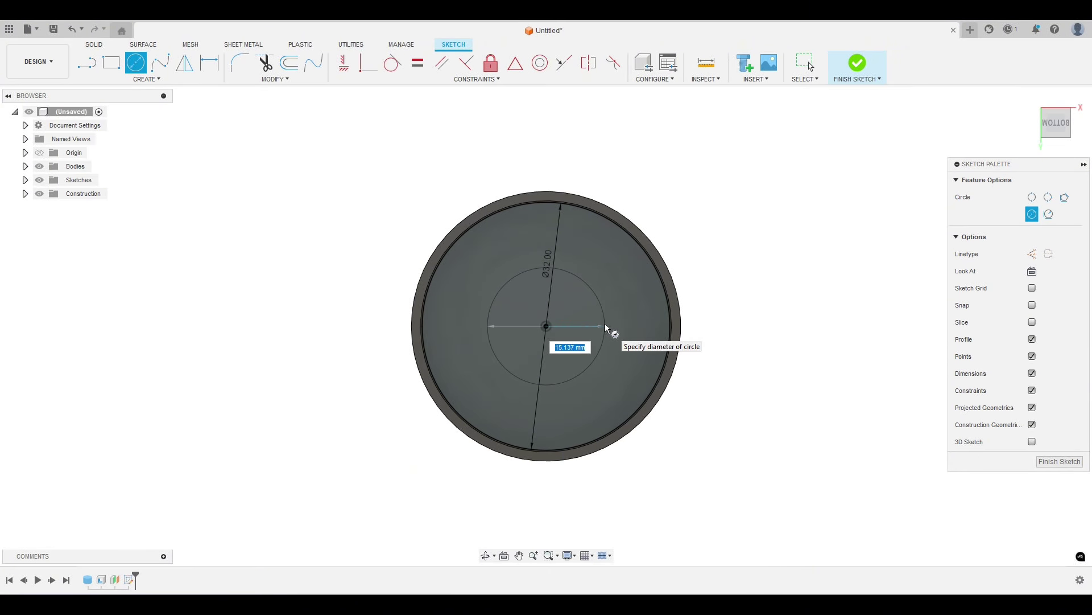
text(29.7)
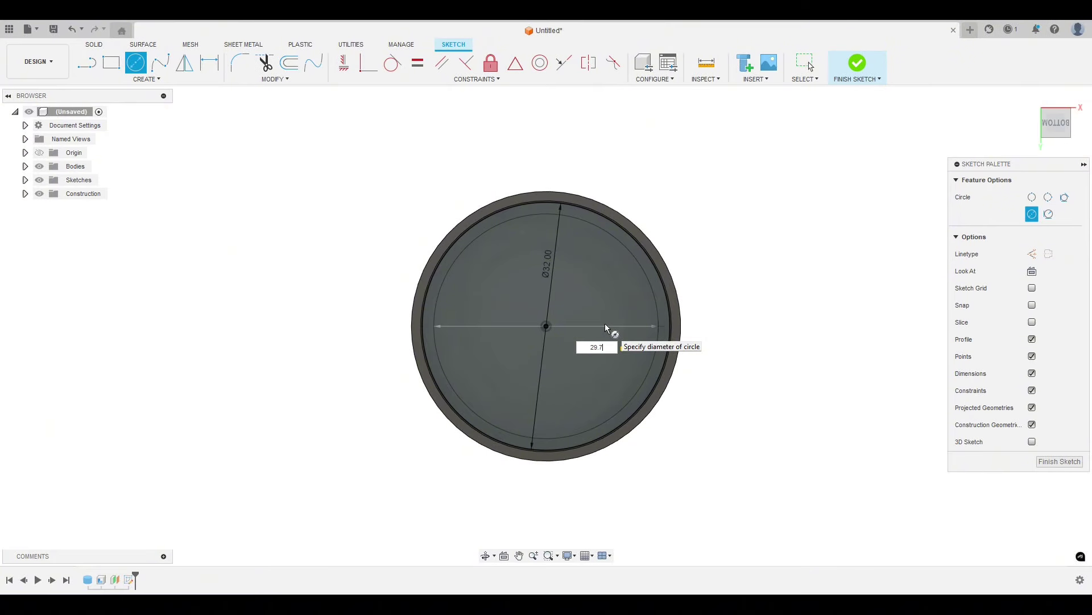
text(5)
key(Return)
key(Escape)
Step: Convert both the major and minor diameter circles to construction lines
scroll(476, 202, up, 5)
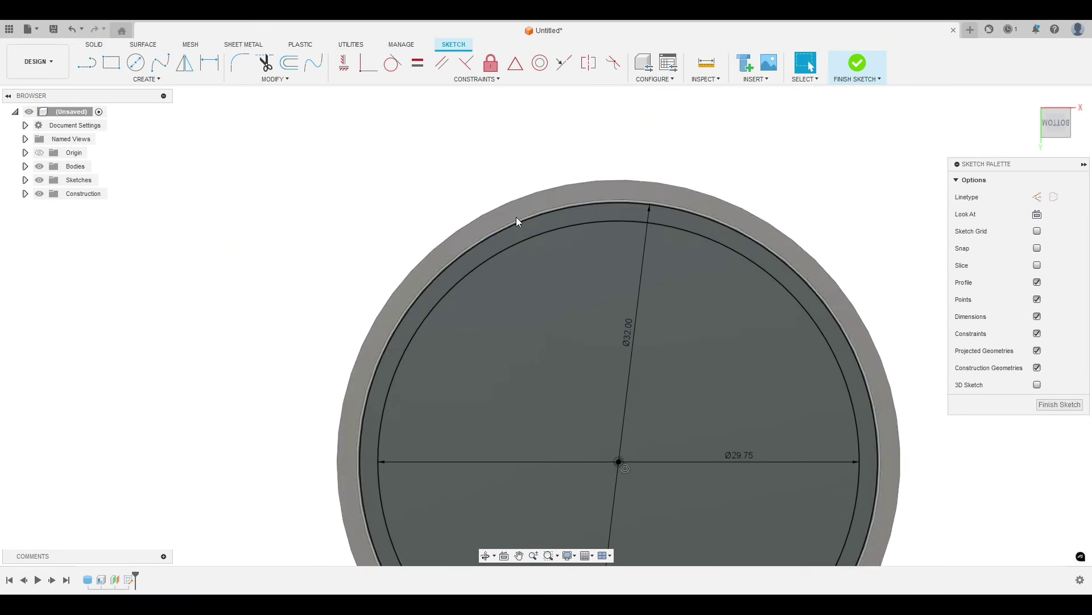
scroll(562, 288, up, 3)
scroll(592, 255, up, 2)
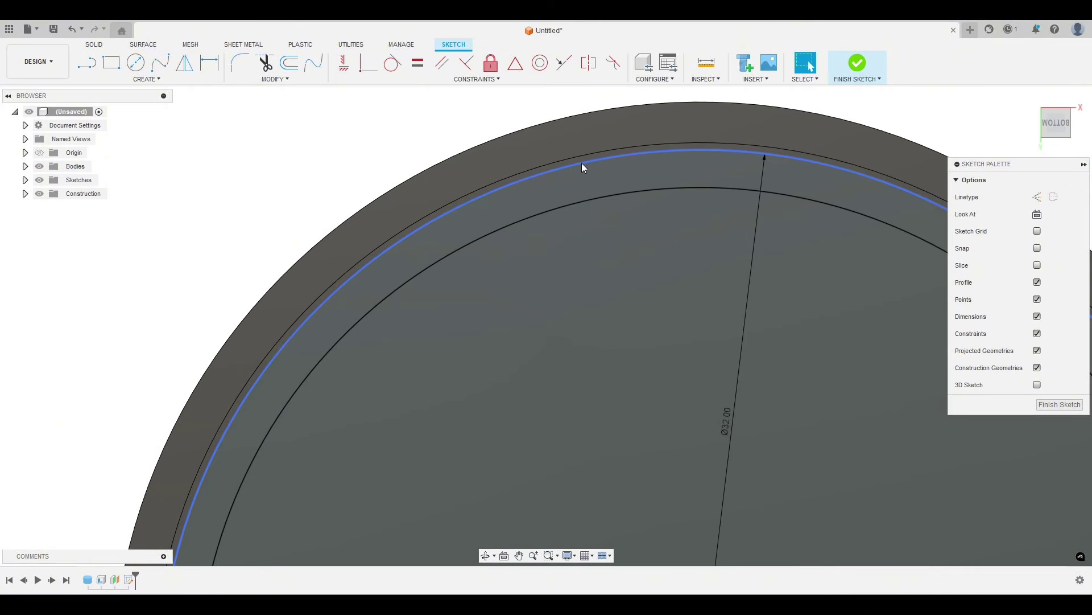
click(582, 165)
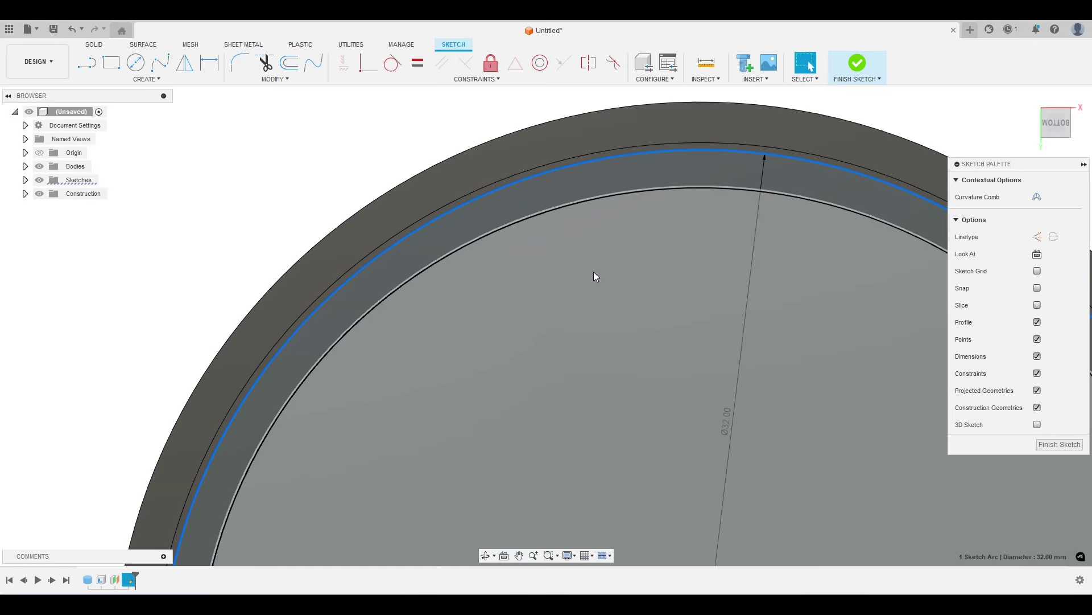
key(x)
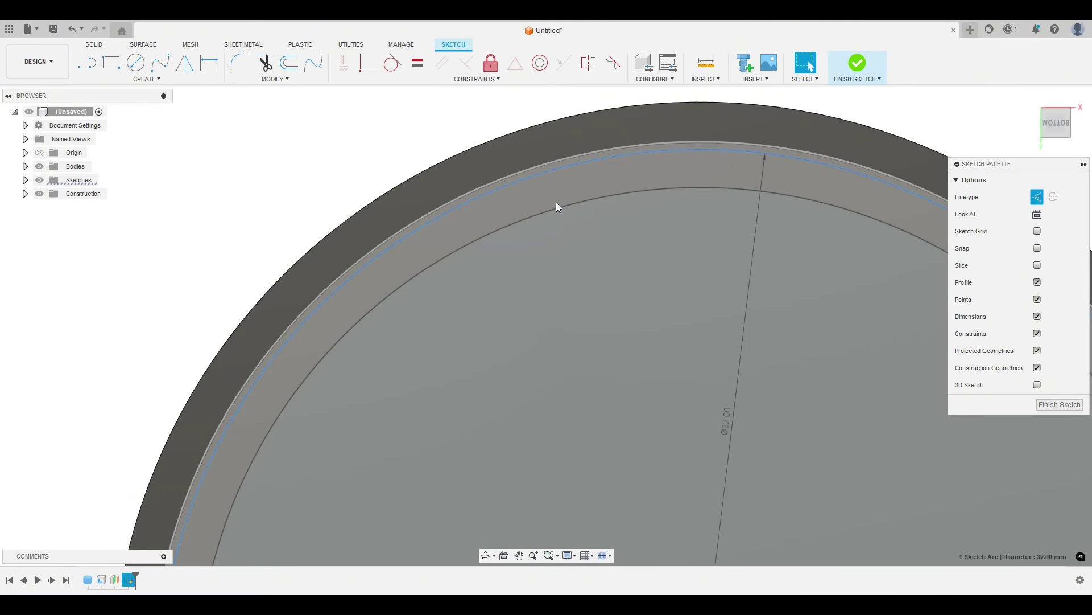
click(557, 208)
key(x)
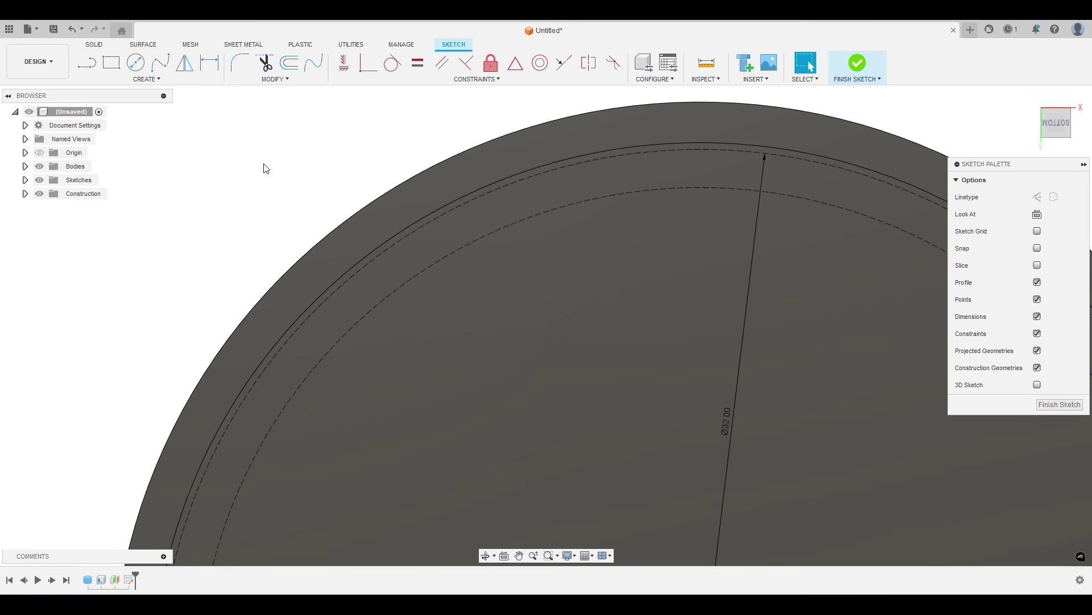
Step: Finish the sketch of the thread diameters and hide it
scroll(263, 169, down, 2)
scroll(263, 169, down, 2)
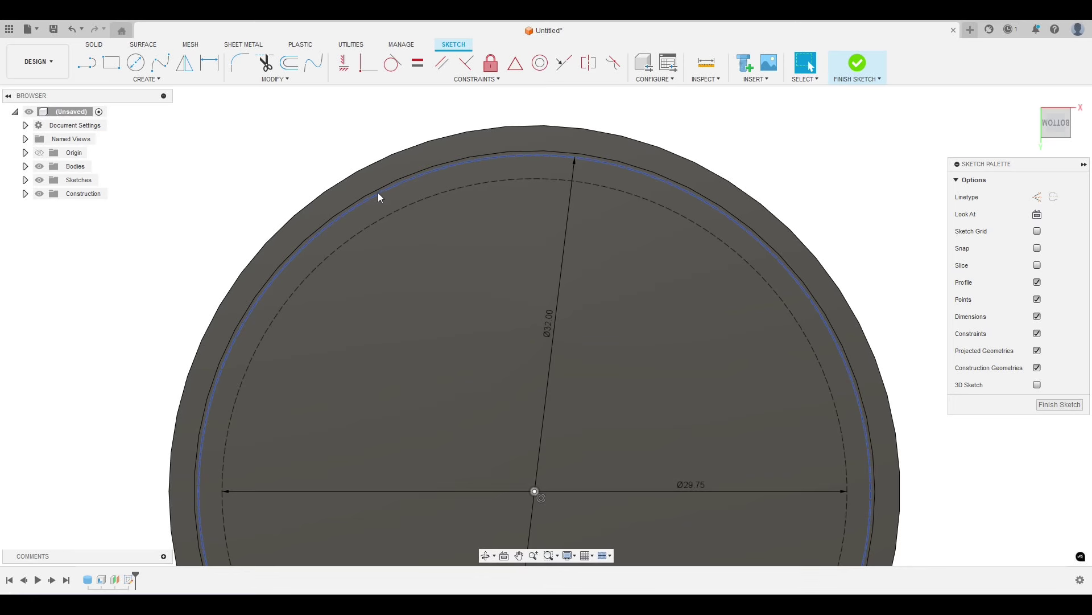
scroll(299, 182, up, 4)
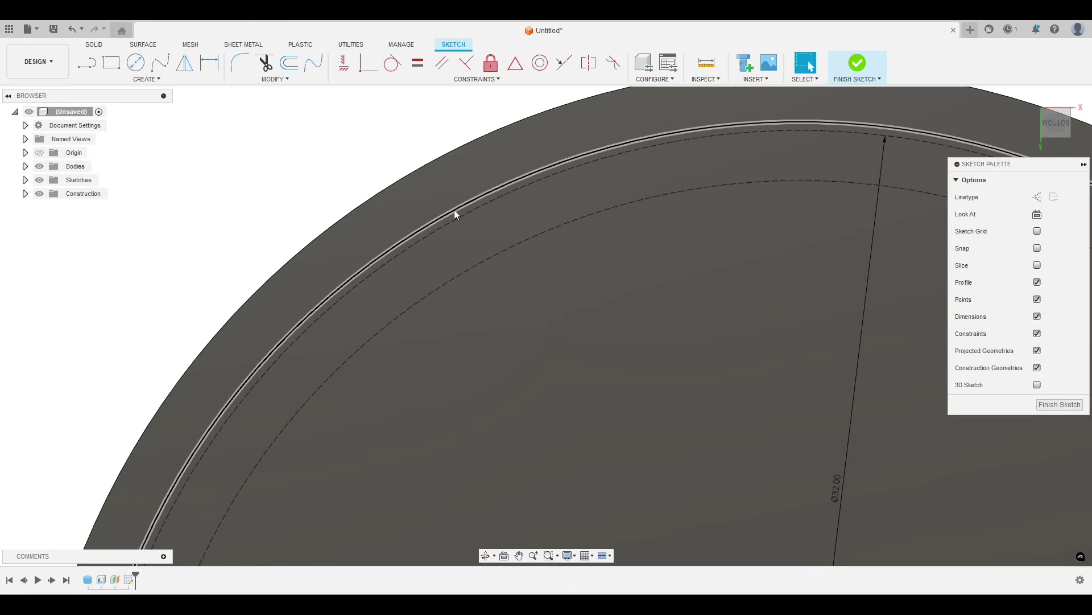
click(456, 212)
key(x)
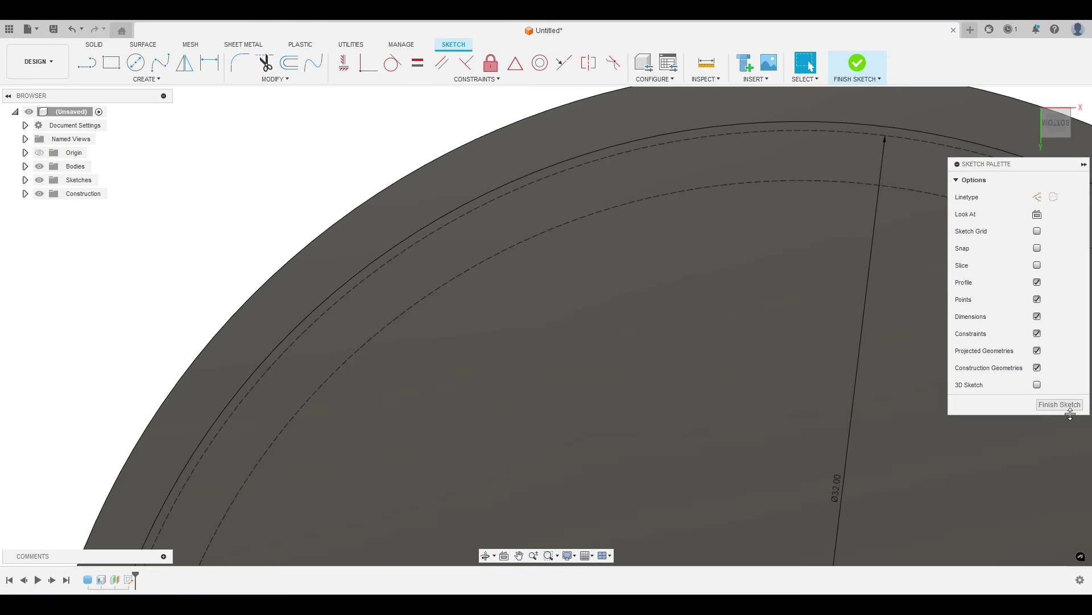
click(1056, 404)
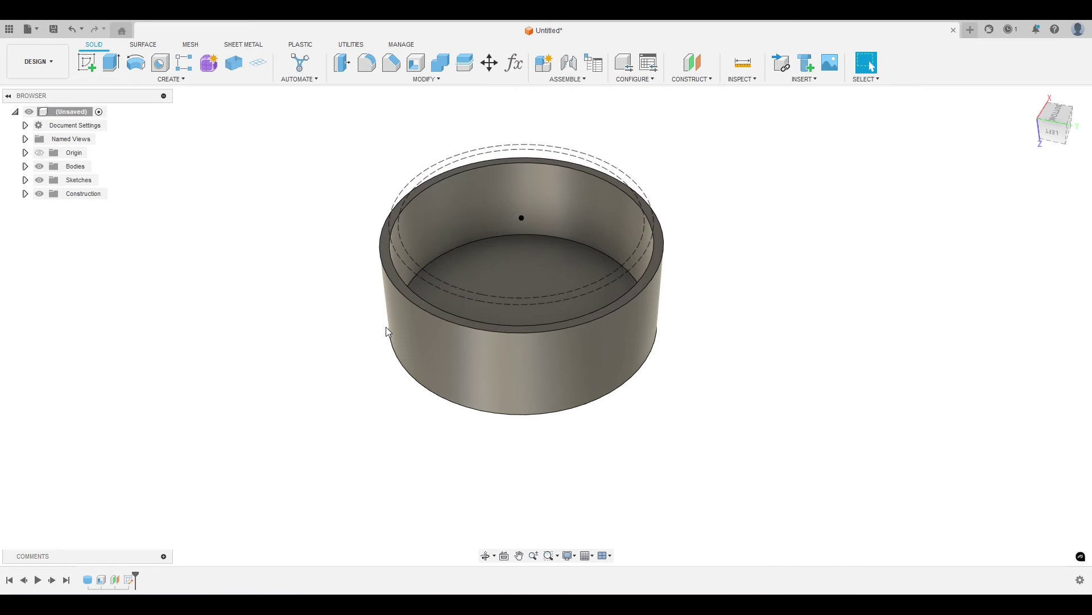
click(25, 180)
click(50, 194)
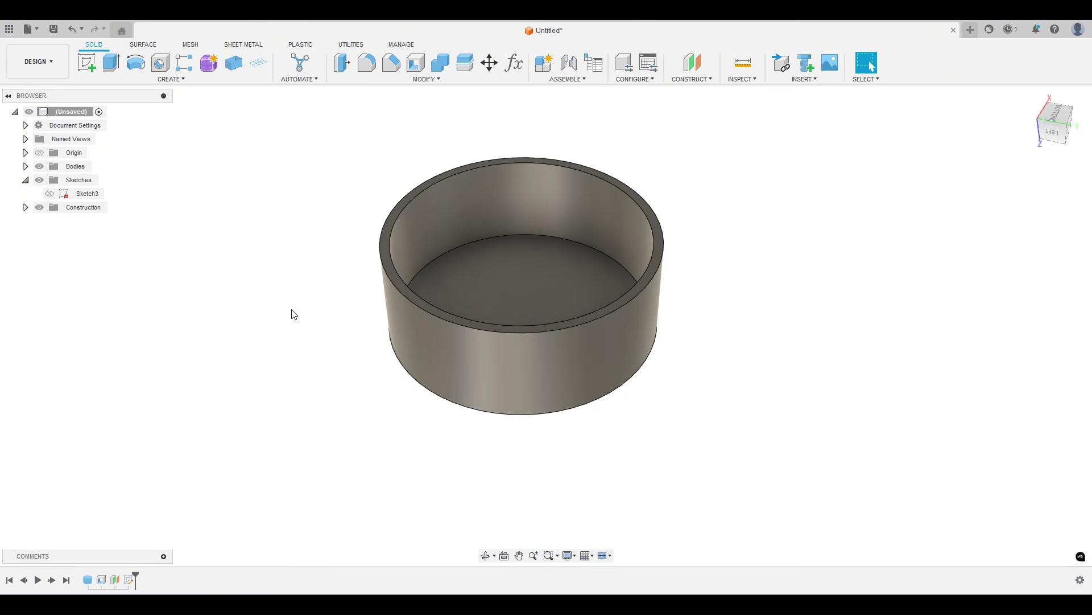
Step: Start a Coil on the cap's rim face, centred on the origin, with its base circle diameter set to Inside_Cap_Diameter
click(169, 76)
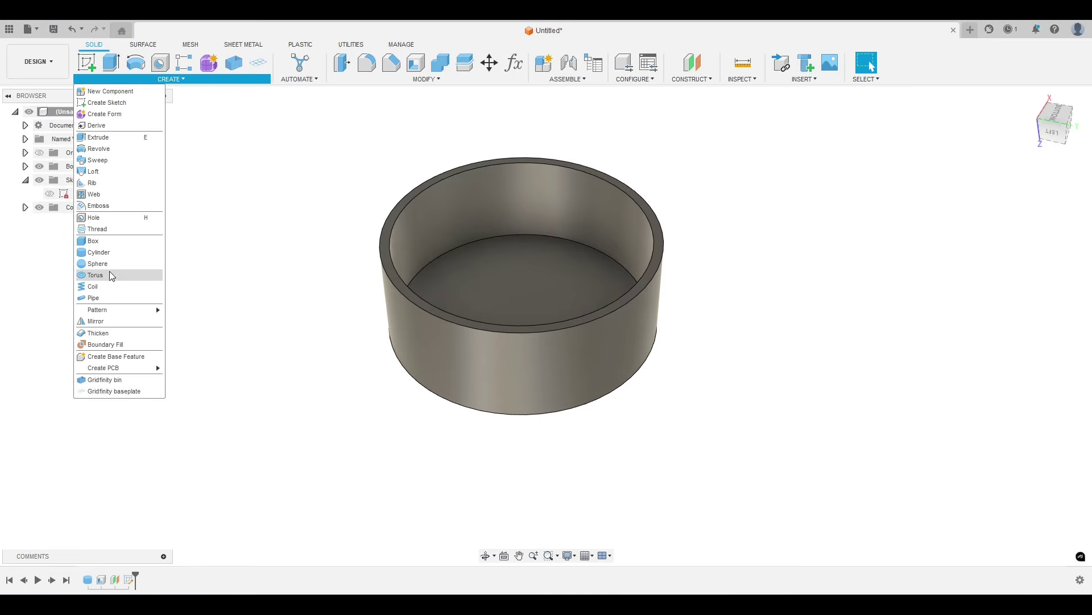
click(95, 287)
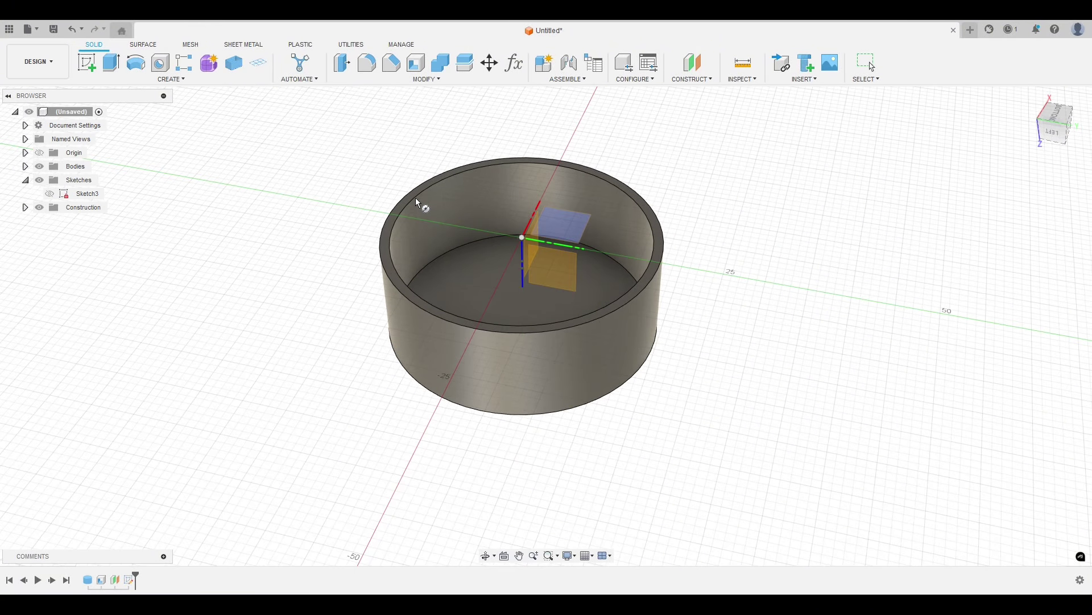
scroll(415, 199, up, 5)
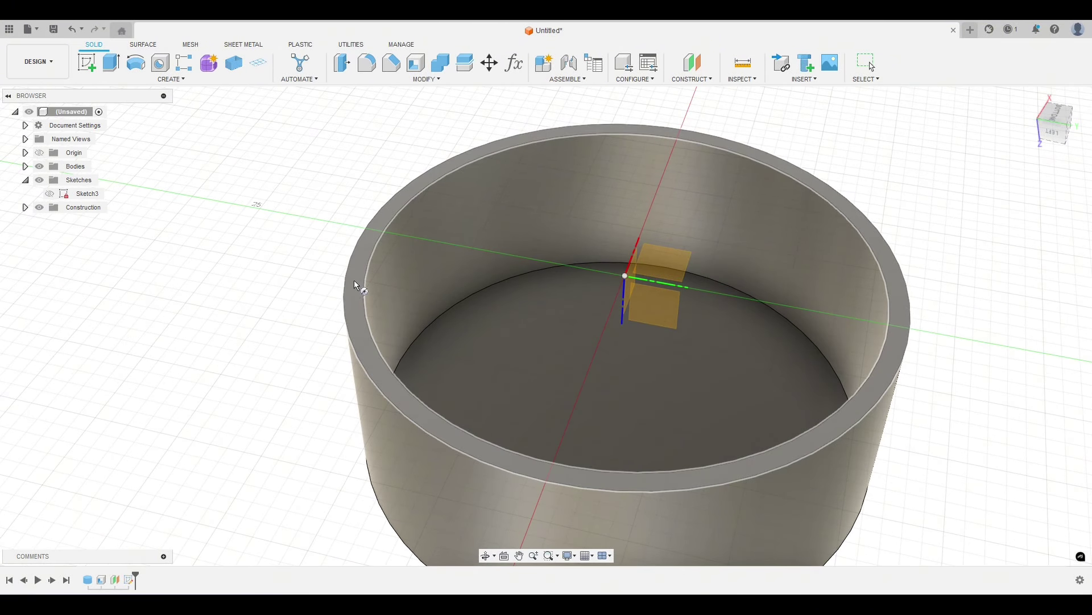
click(354, 281)
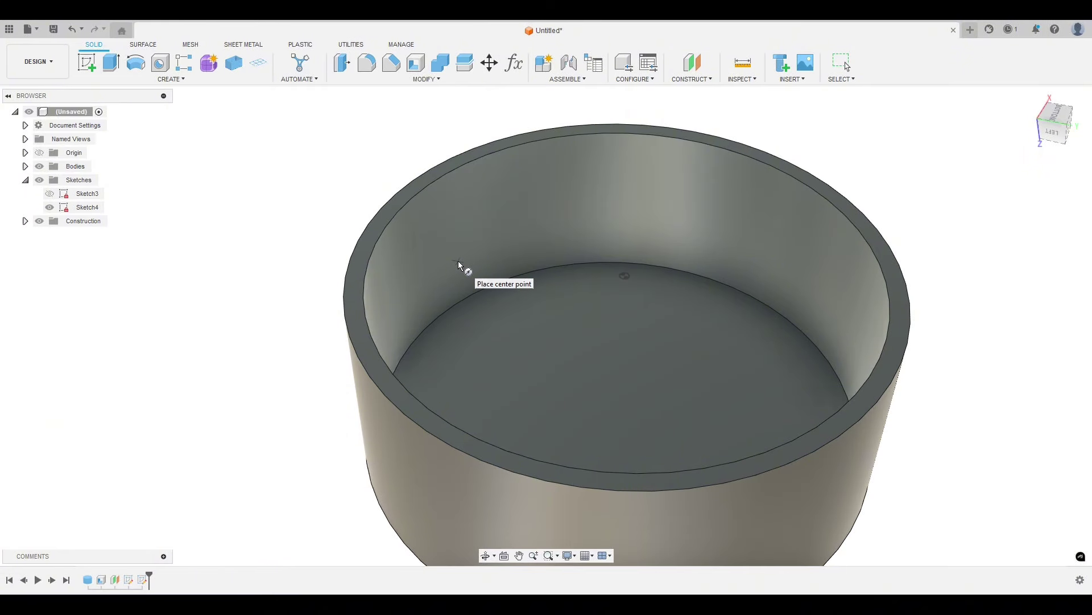
click(625, 277)
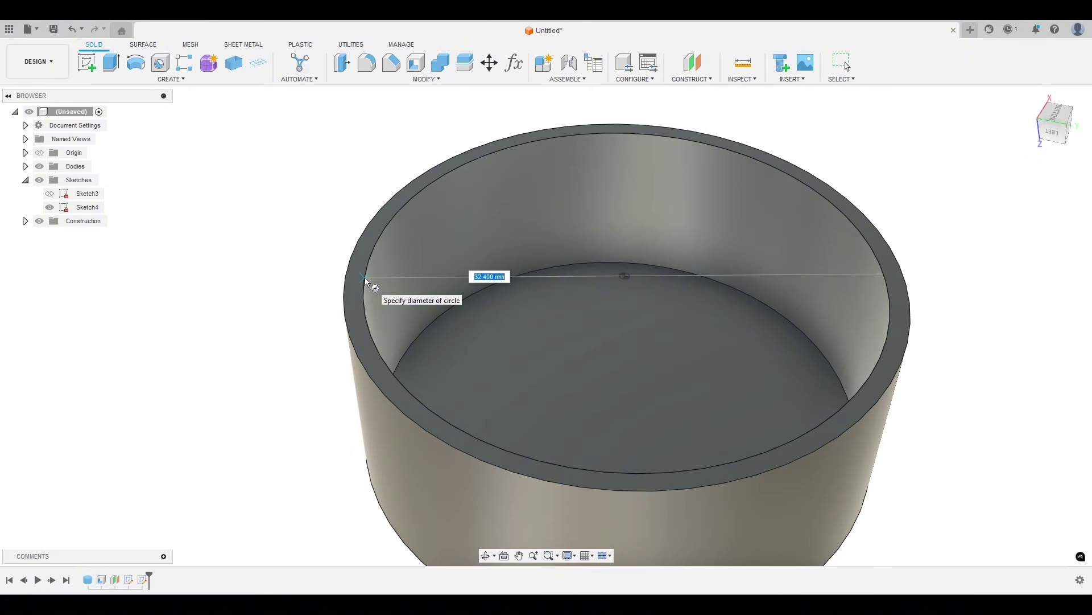
text(in)
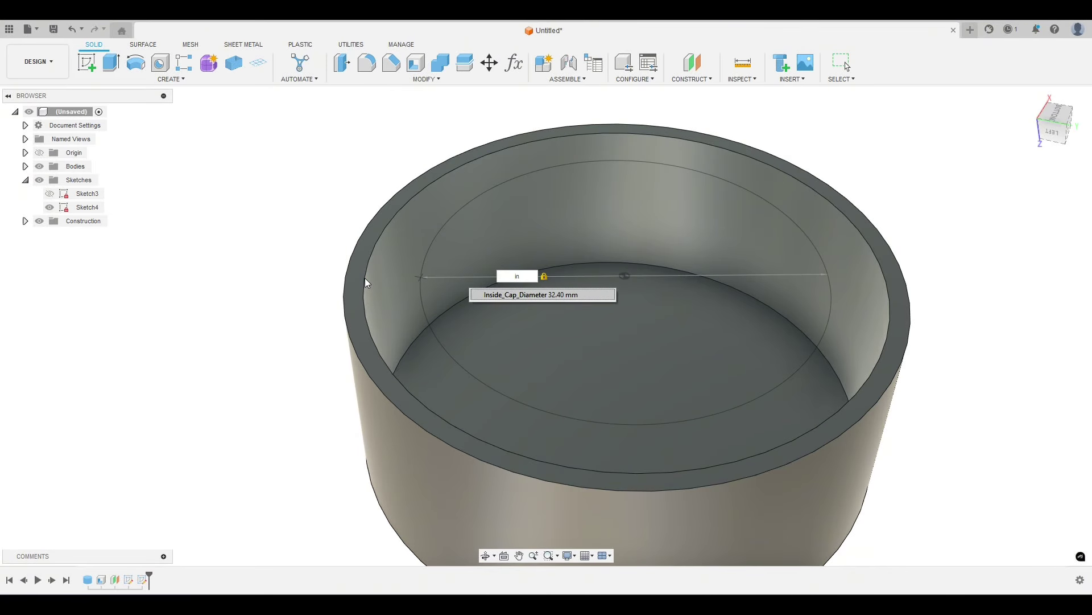
click(503, 294)
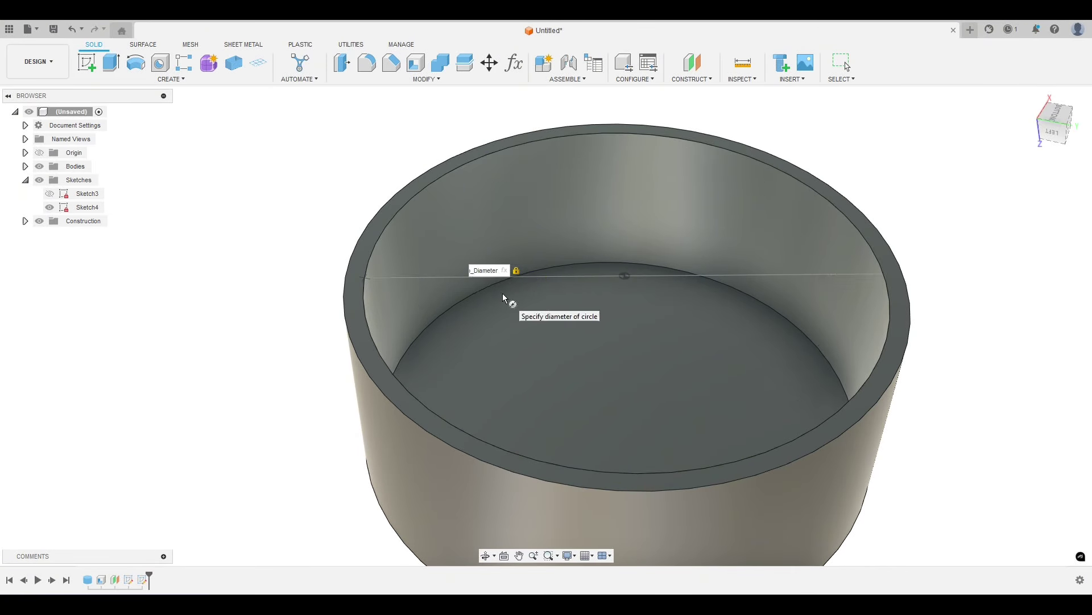
key(Return)
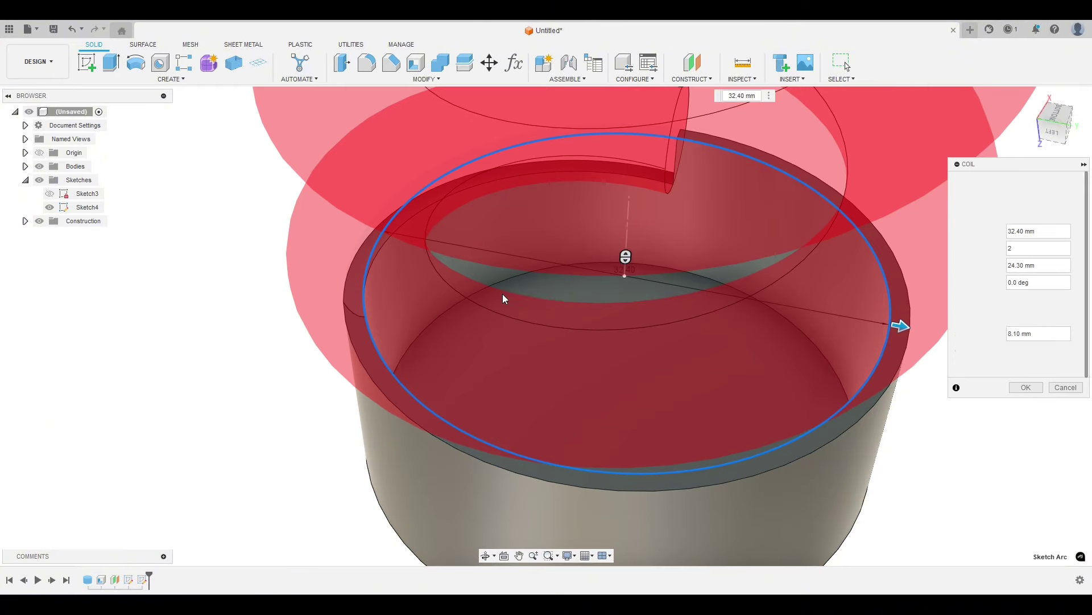
Step: Set the coil's diameter to the Inside_Cap_Diameter parameter and its operation to New Body
scroll(200, 307, down, 3)
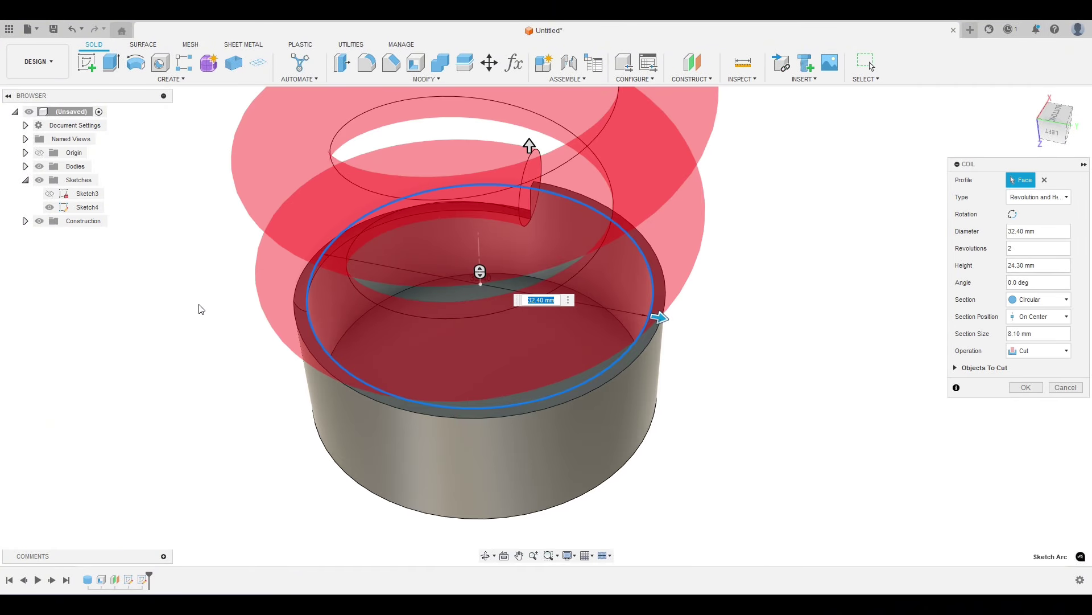
click(1034, 232)
text(Inside_Cap_Diameter)
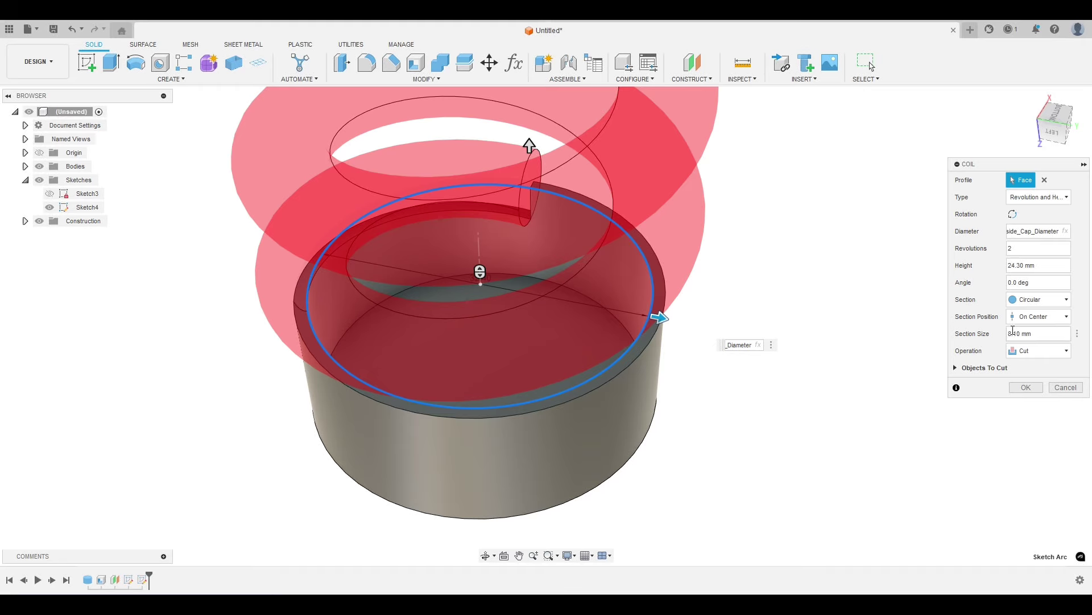
click(1033, 351)
click(1033, 400)
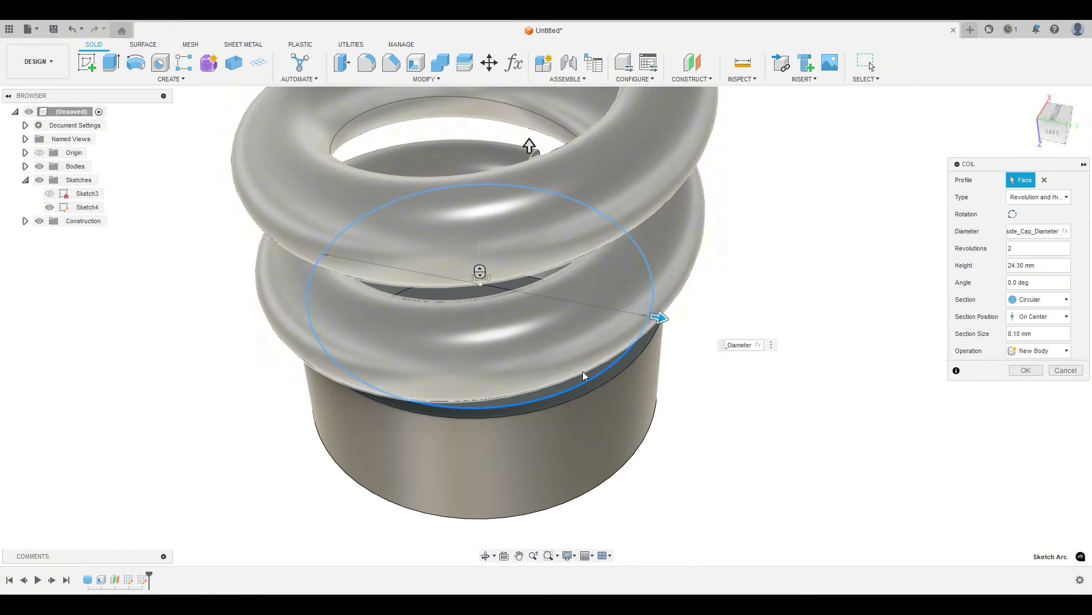
Step: Set the coil's section size to 2 mm
double_click(1023, 334)
text(2)
key(Return)
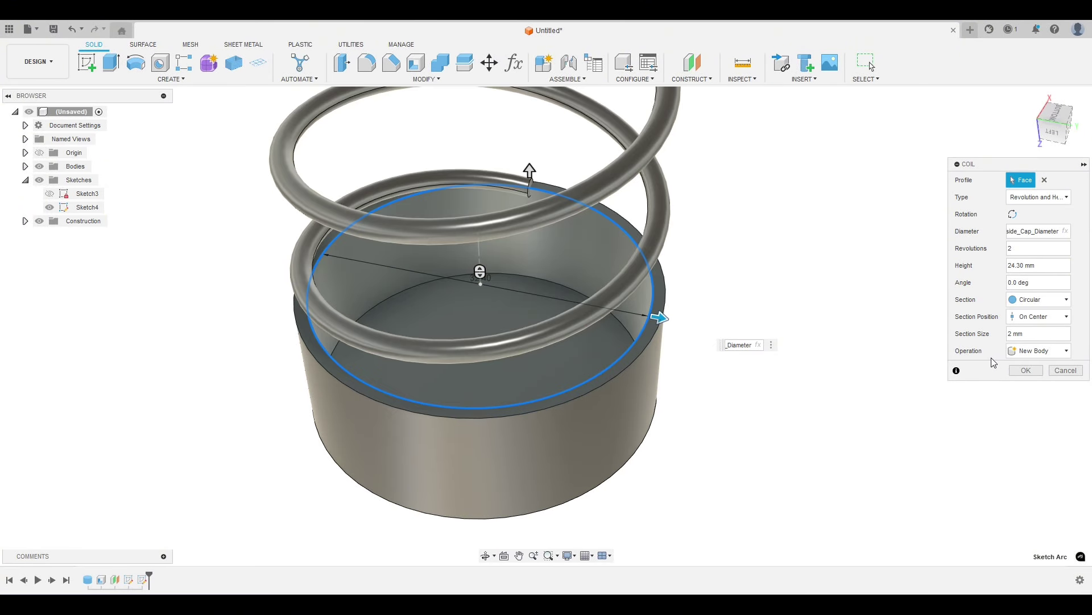
Step: Bring up the sticky note with the thread dimensions and move it clear of the coil settings
scroll(878, 493, down, 3)
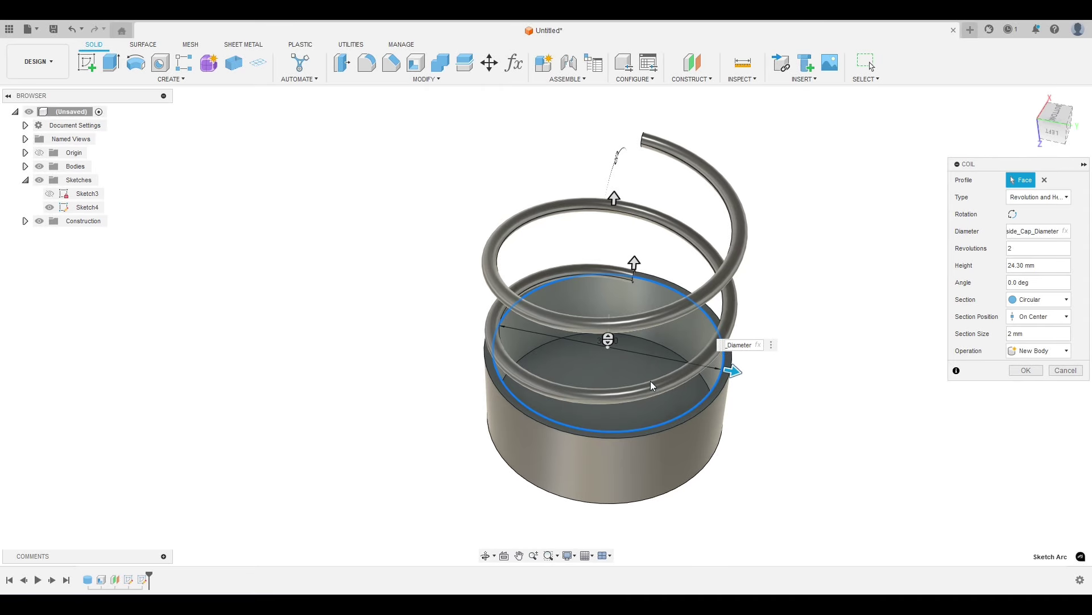
middle_drag(827, 390, 744, 391)
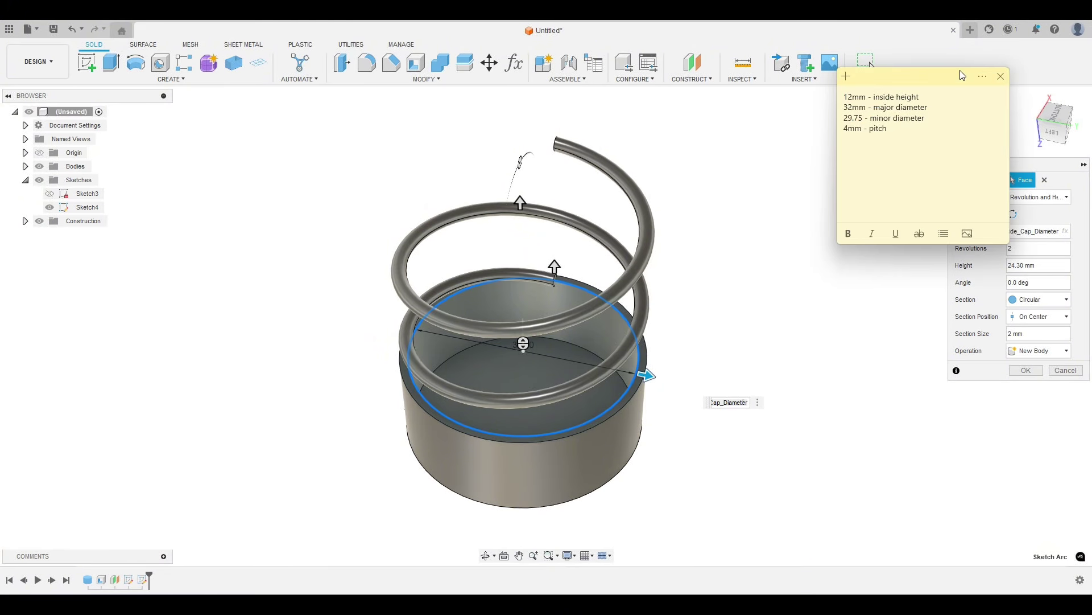
drag(941, 72, 853, 75)
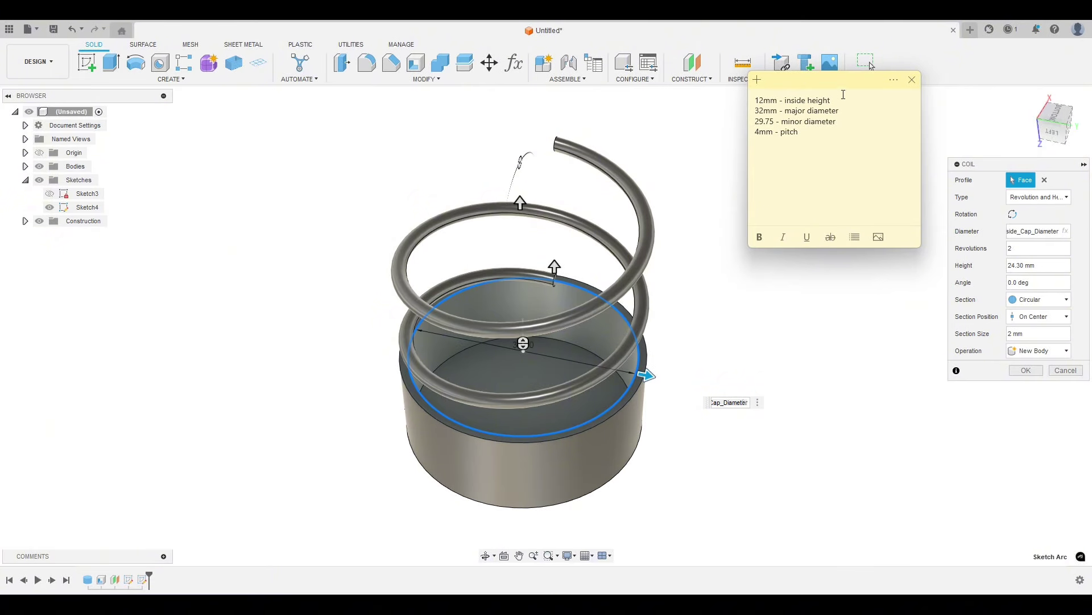
Step: Put the sticky note away, and set the coil to 1 revolution with a height of -4 mm
click(967, 82)
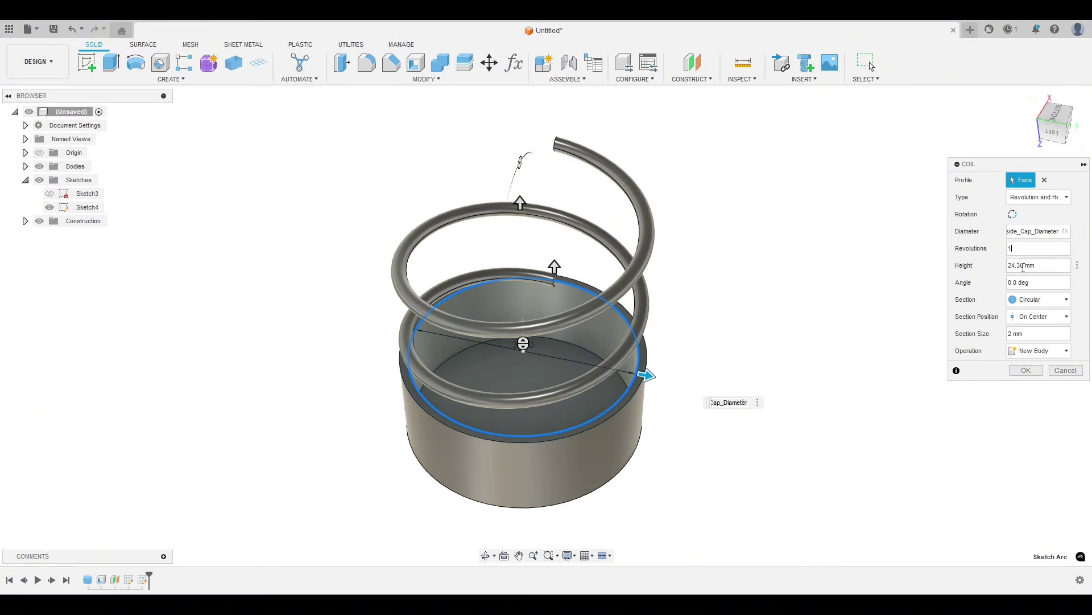
text(1)
key(Tab)
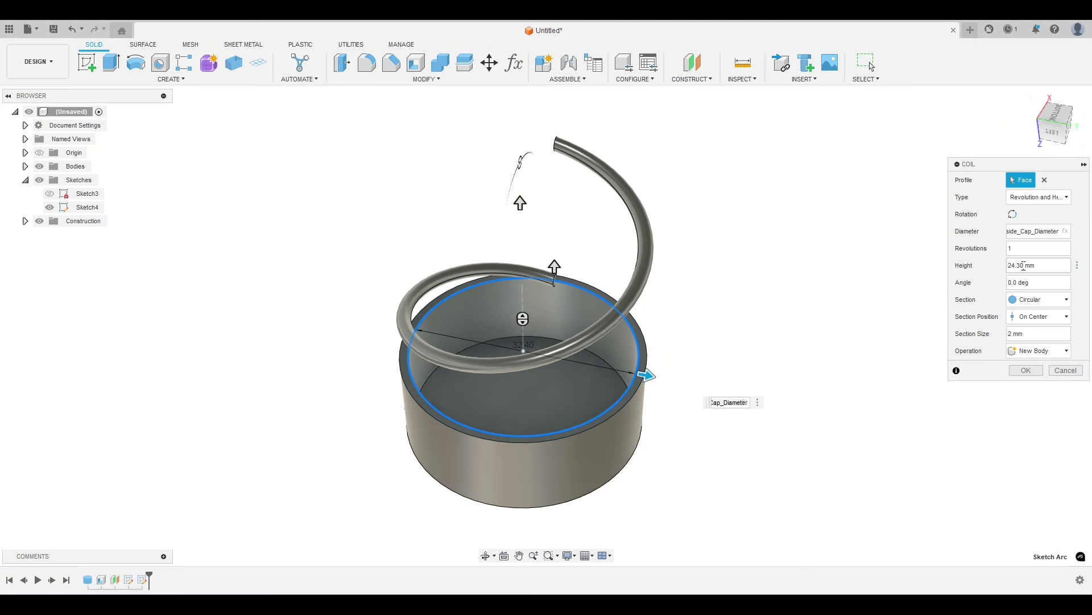
text(4)
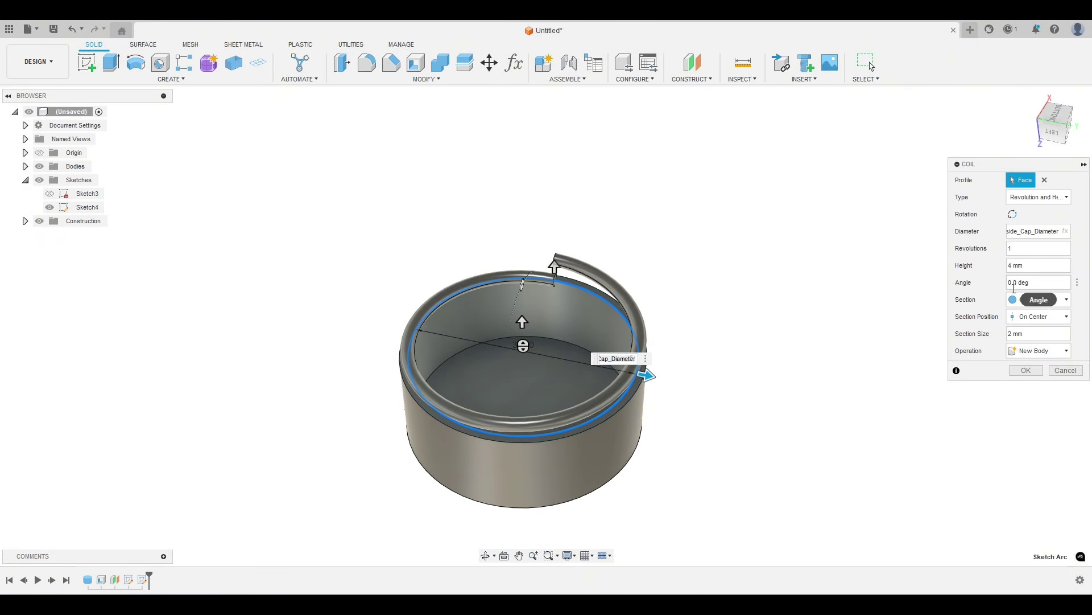
text(-)
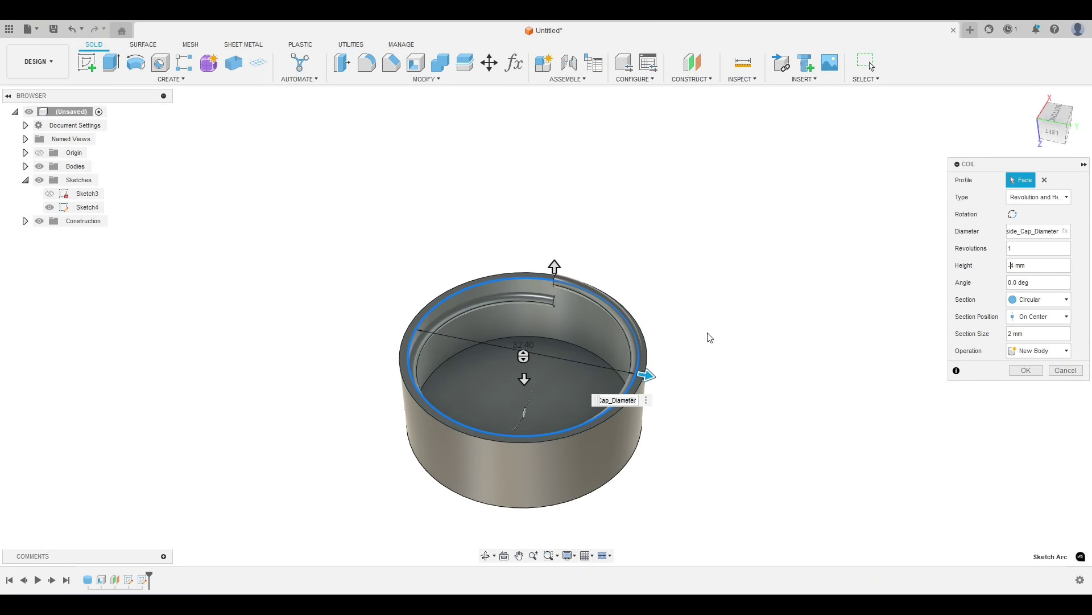
Step: Try a coil diameter of 16.20 mm and restore it to the Inside_Cap_Diameter parameter
scroll(524, 350, up, 5)
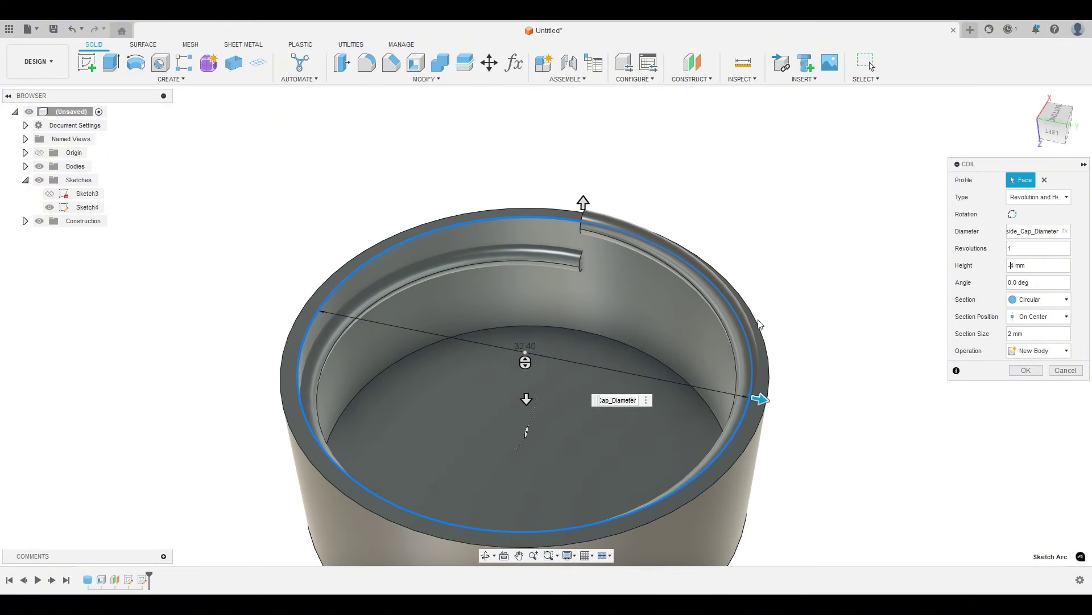
middle_drag(822, 390, 833, 344)
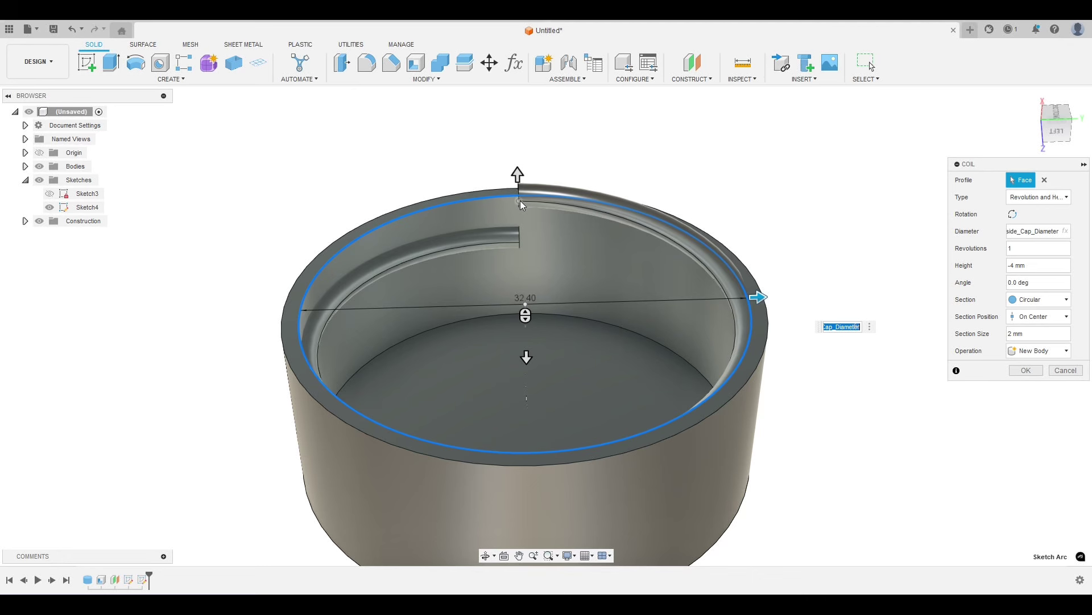
drag(520, 200, 519, 241)
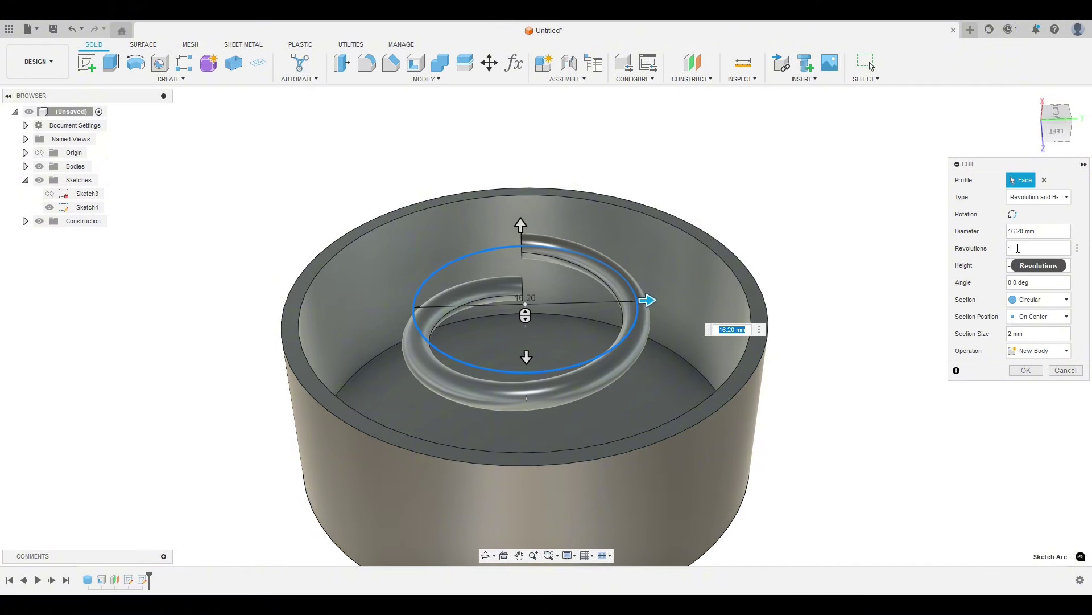
click(1030, 232)
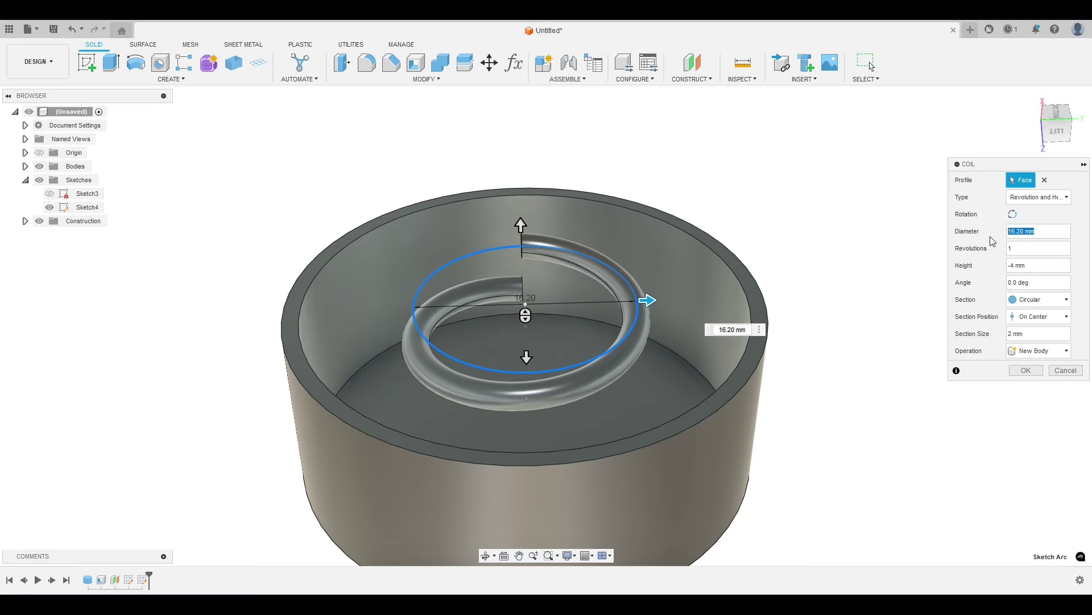
text(ins)
key(Return)
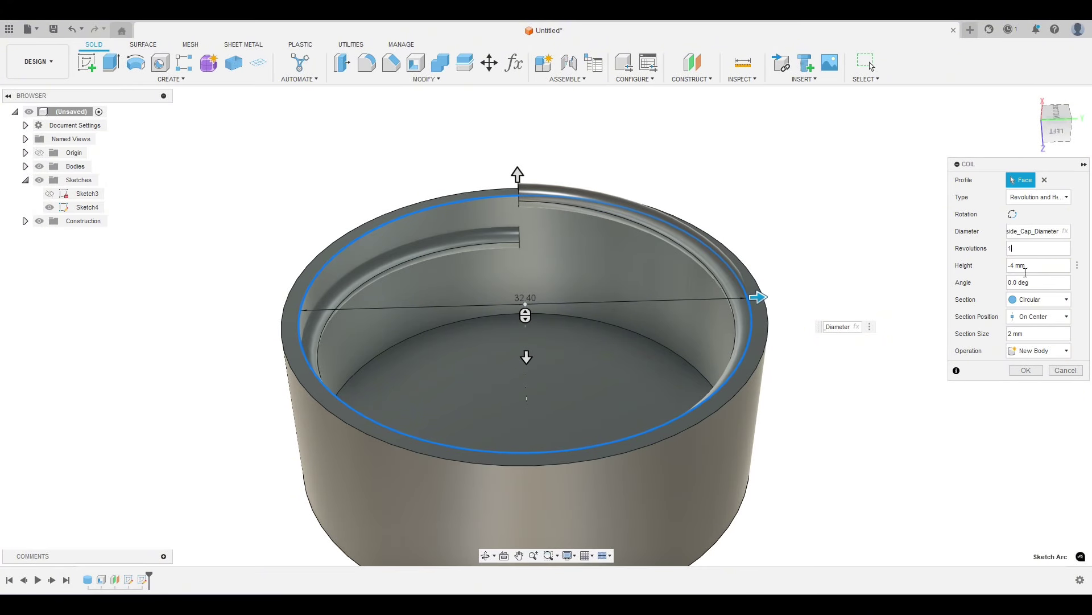
Step: Set the coil to 1.5 revolutions and its height to -6 mm
text(.5)
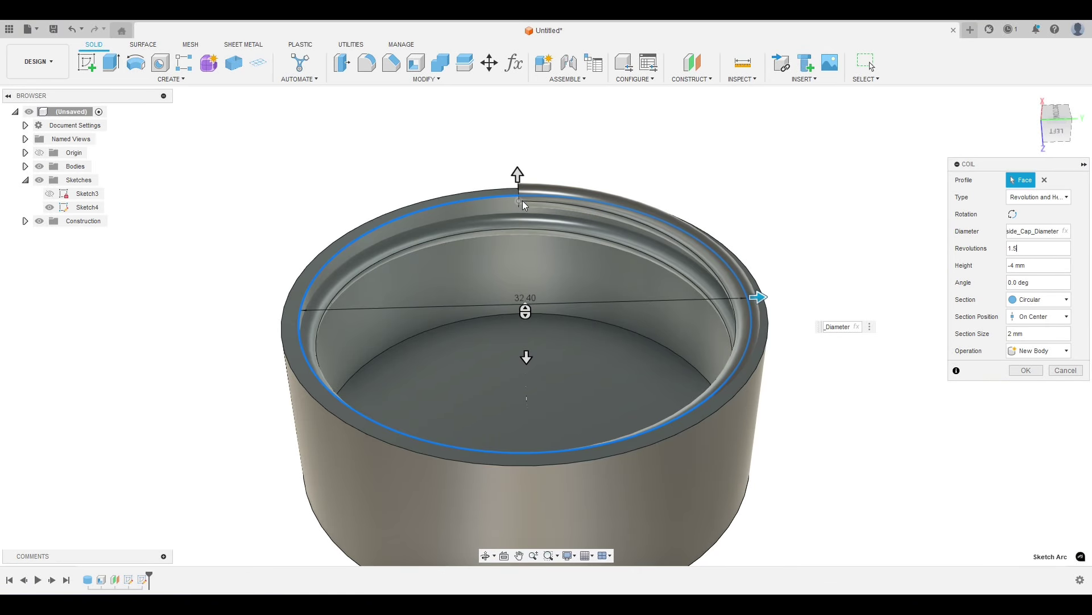
shift+middle_drag(734, 392, 897, 457)
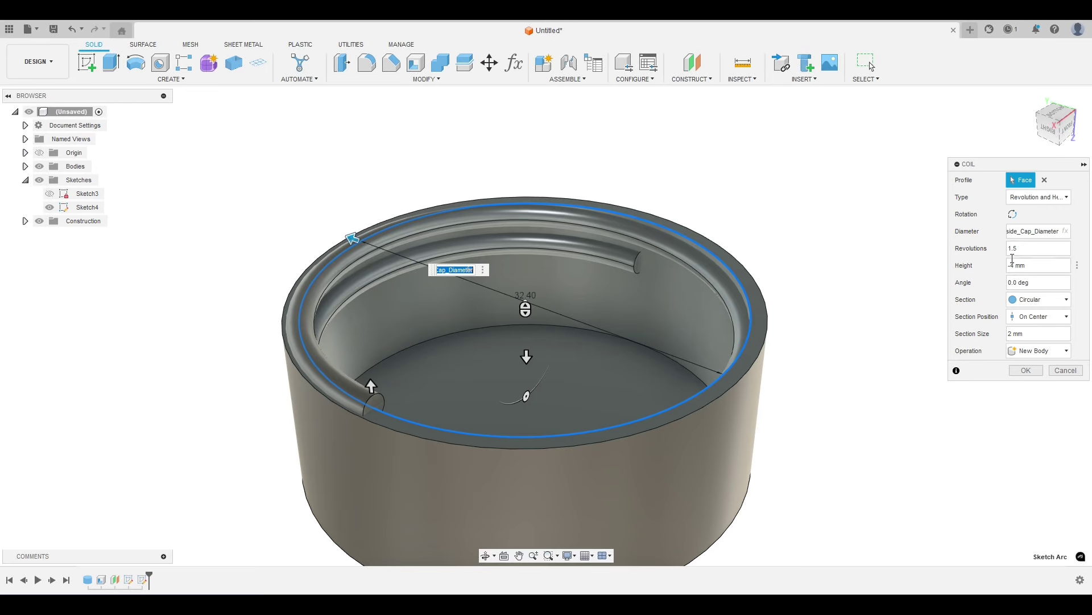
click(1015, 265)
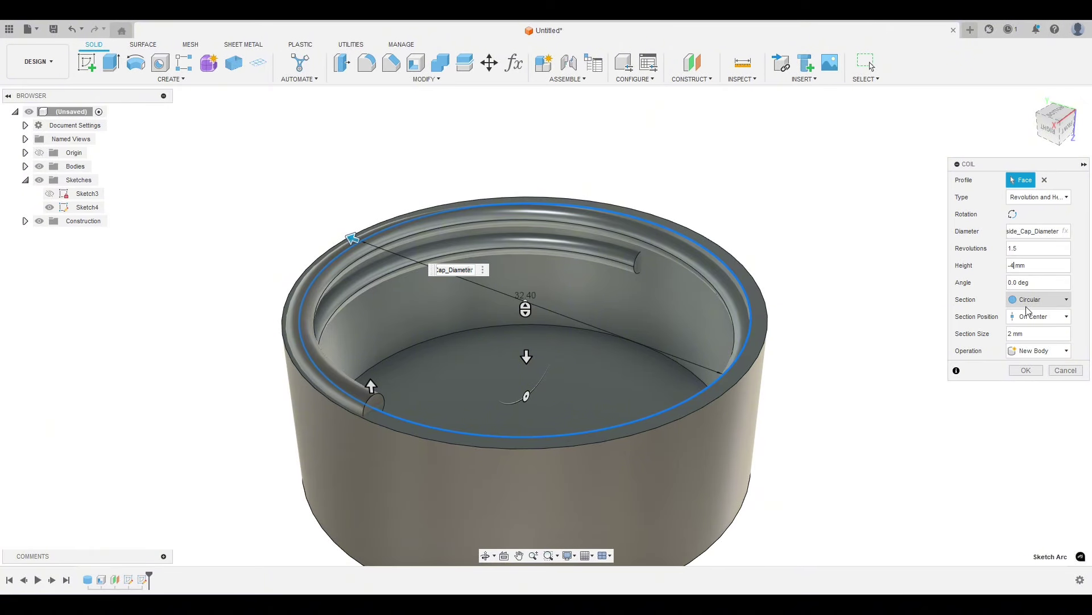
text(6)
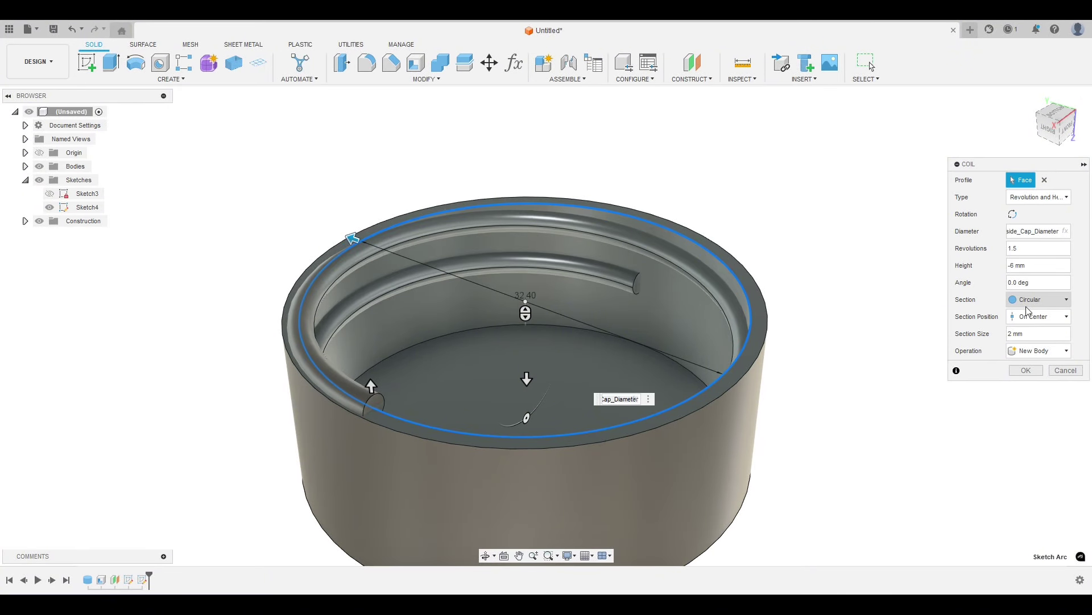
Step: Switch the camera mode to Perspective
shift+middle_drag(818, 373, 692, 378)
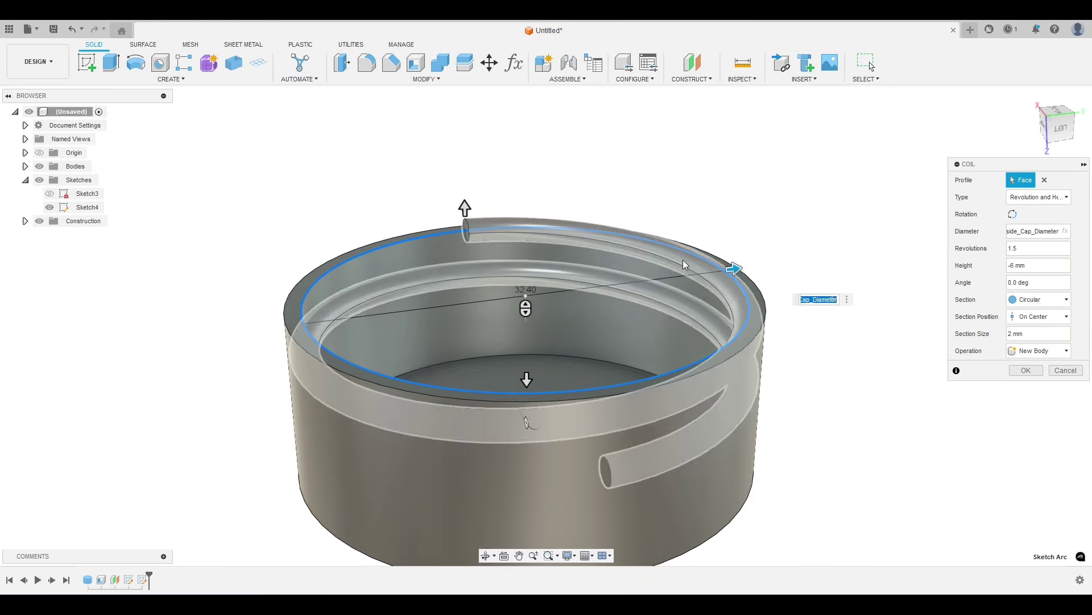
shift+middle_drag(773, 202, 828, 215)
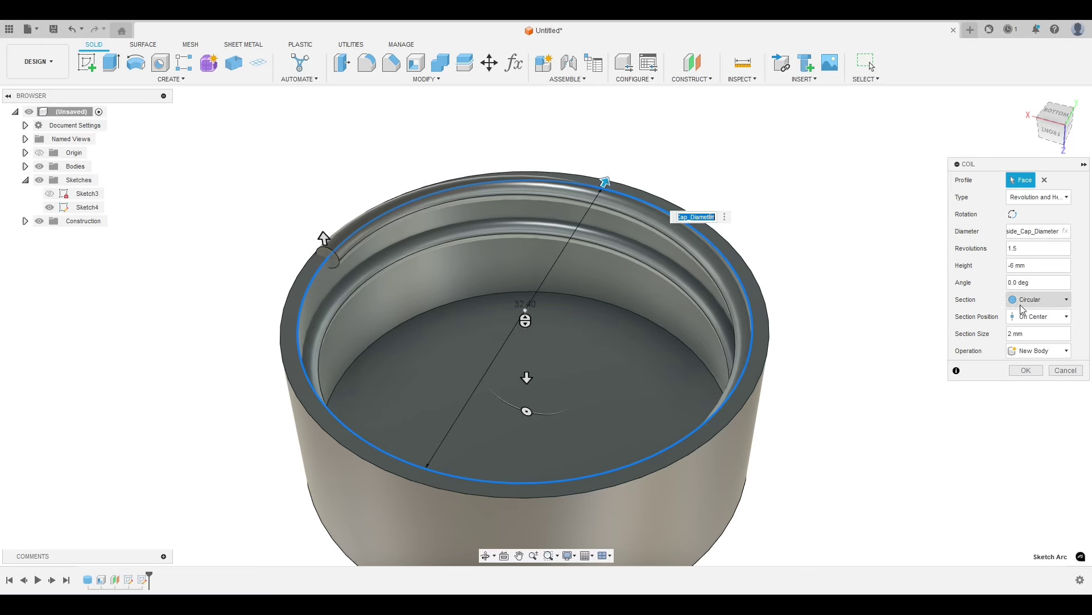
click(1055, 117)
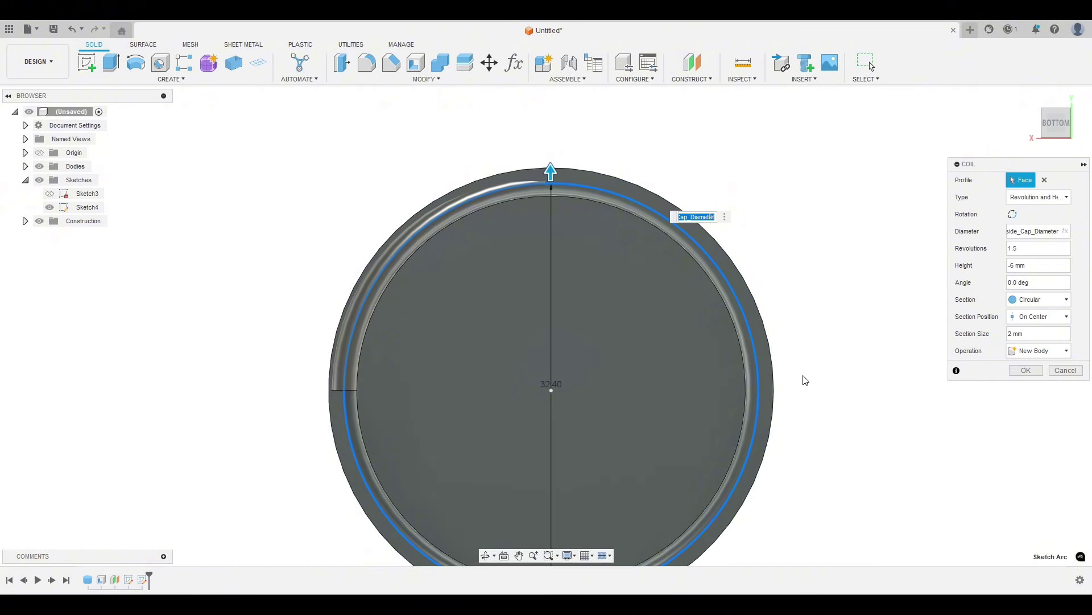
shift+middle_drag(800, 382, 814, 282)
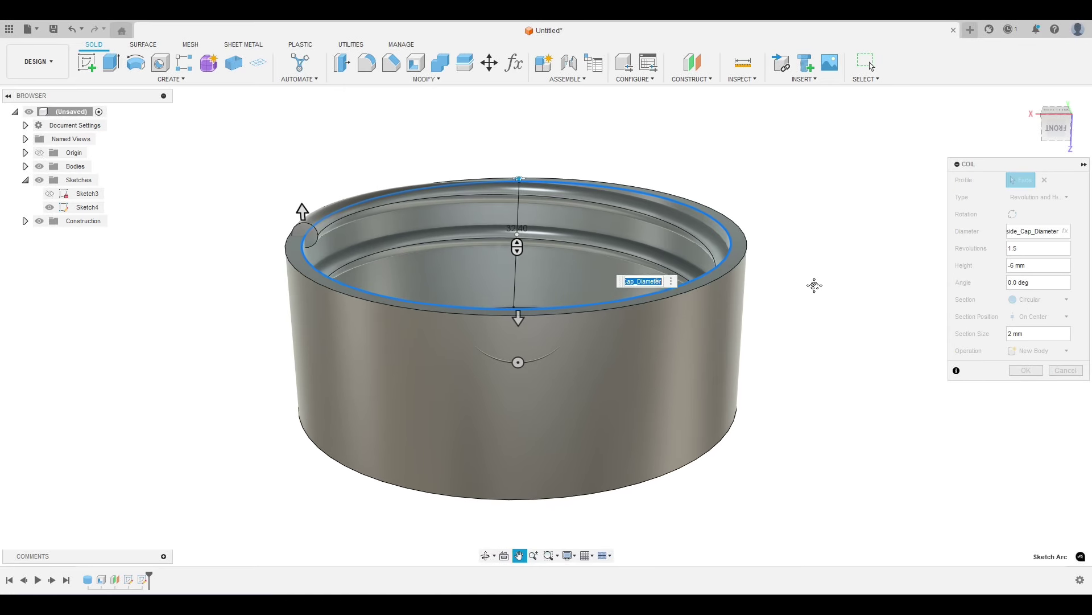
click(569, 556)
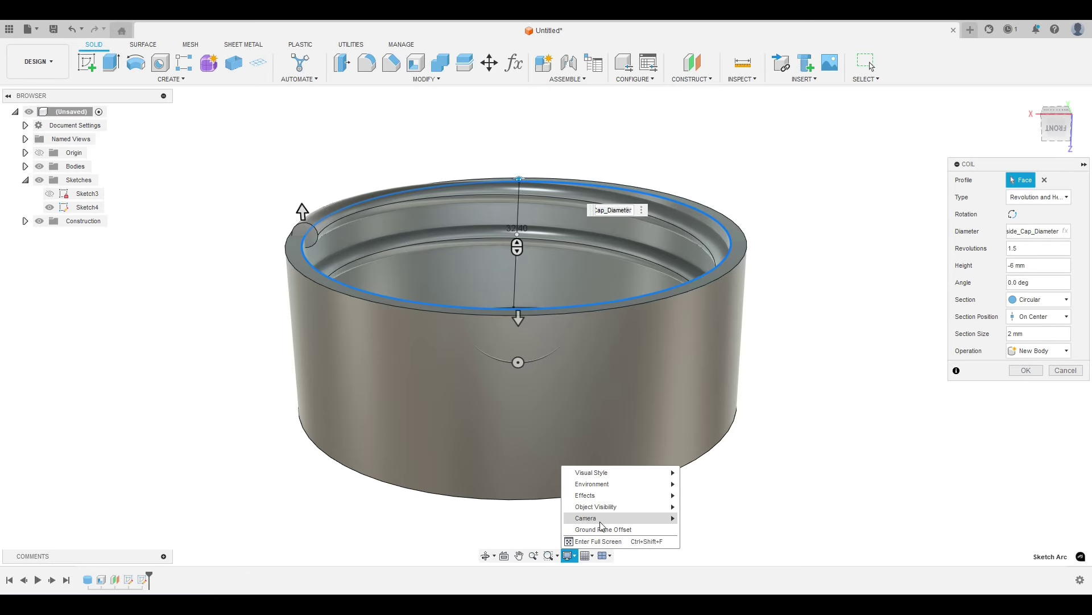
mouse_move(598, 519)
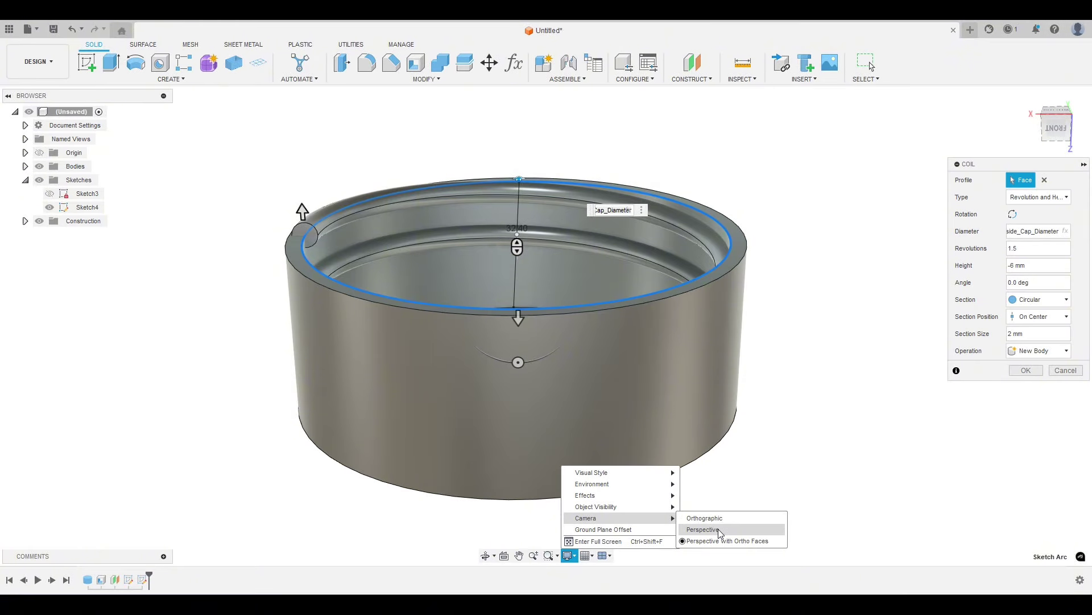
click(718, 529)
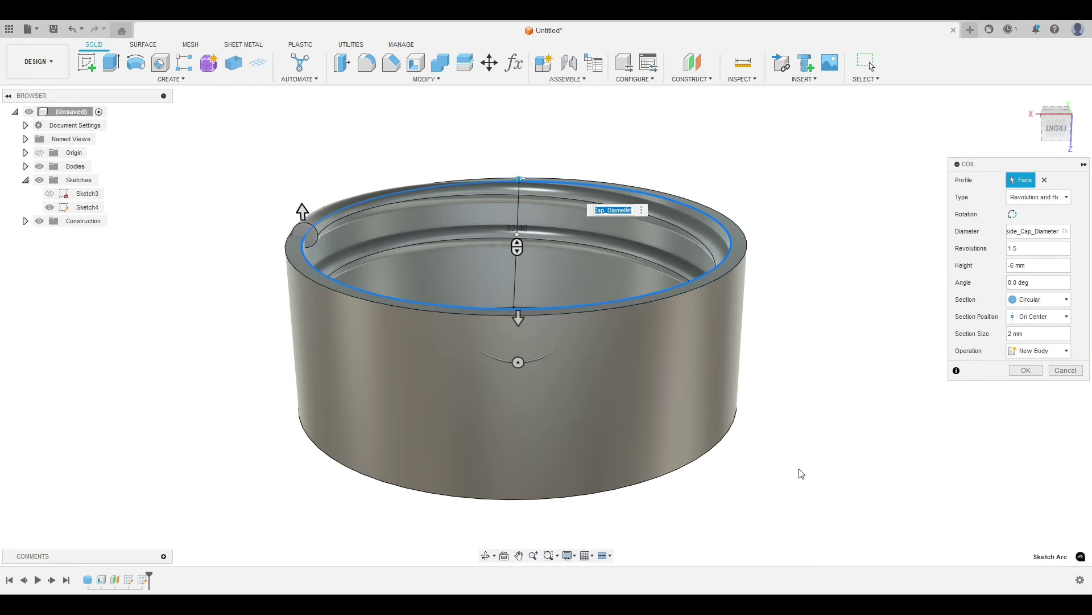
Step: Check the cap and coil in the bottom and left views, and return the camera mode to Perspective with Ortho Faces
shift+middle_drag(850, 404, 743, 410)
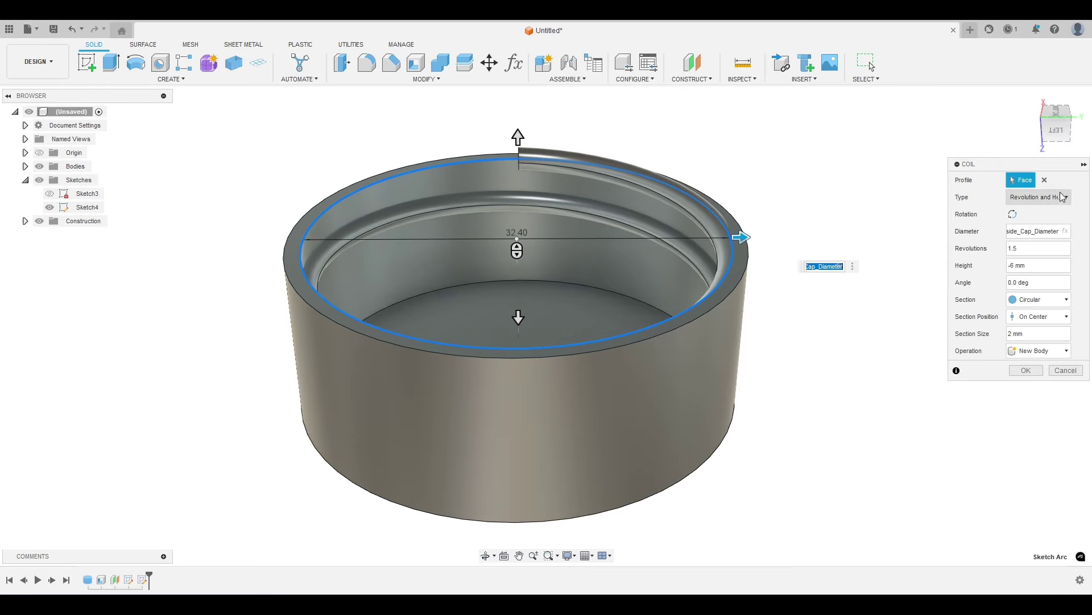
click(1068, 124)
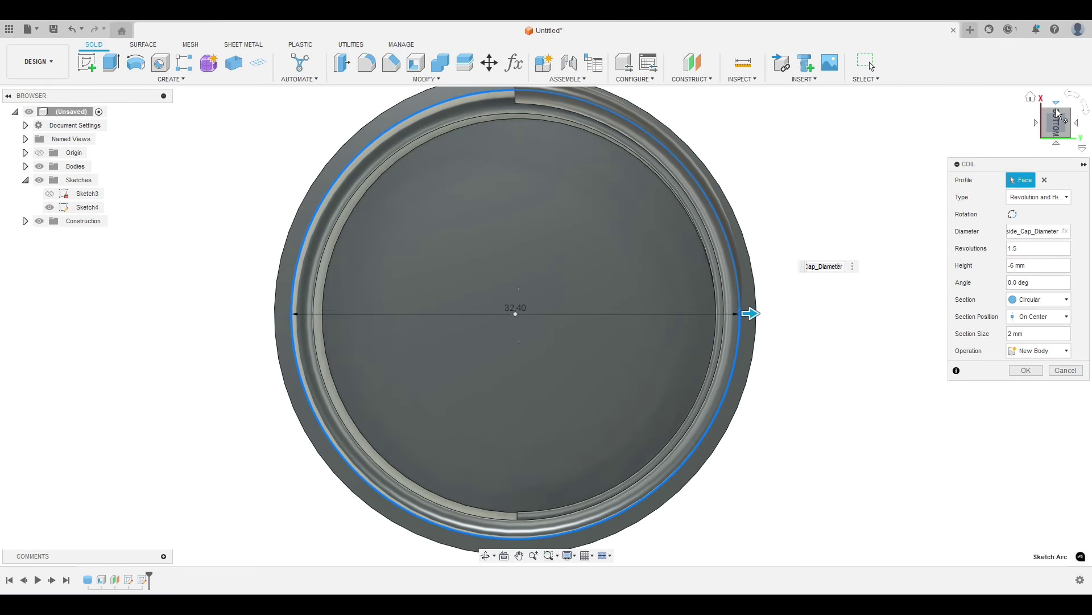
scroll(916, 273, down, 2)
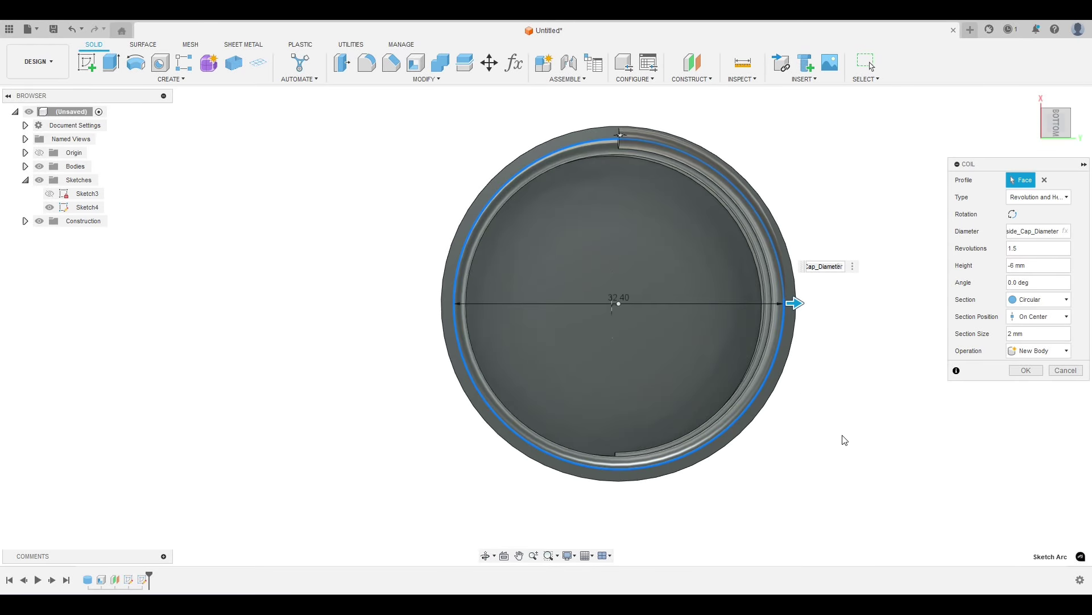
shift+middle_drag(843, 435, 835, 367)
click(1050, 126)
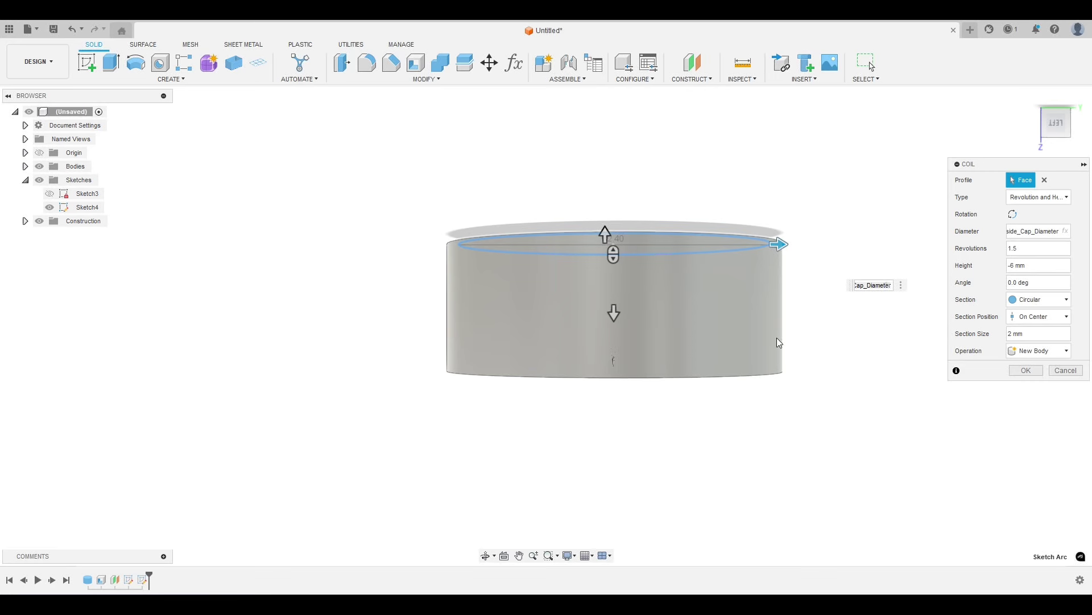
middle_drag(893, 370, 818, 383)
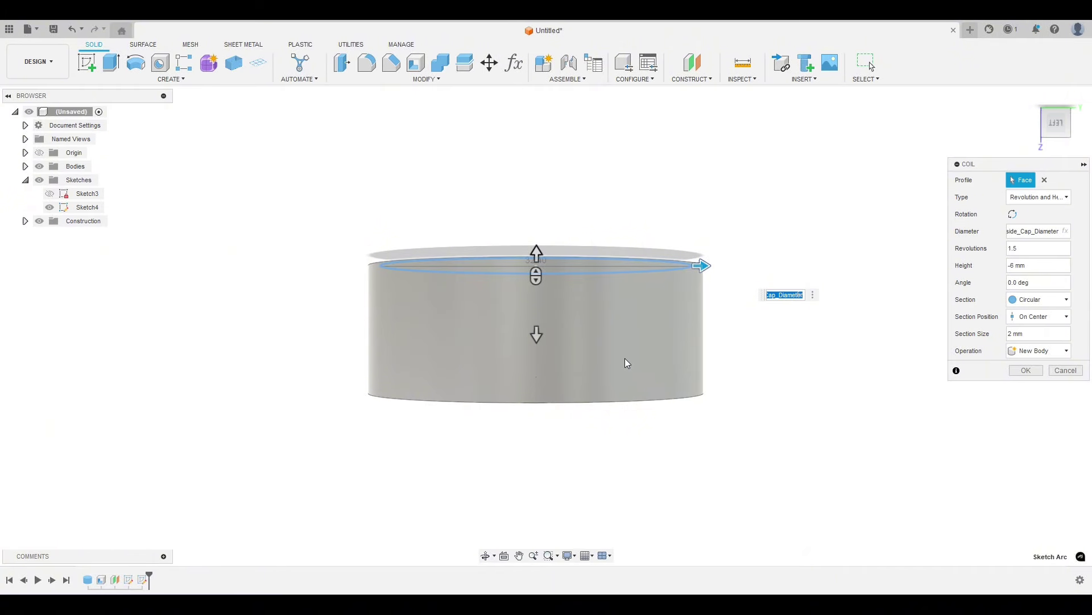
click(569, 555)
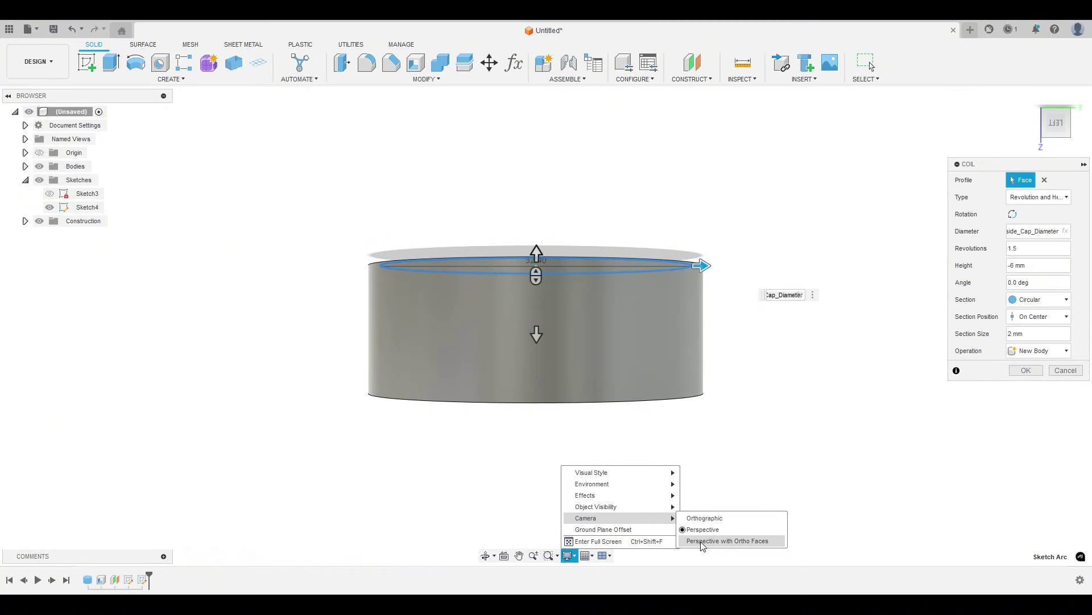
click(703, 542)
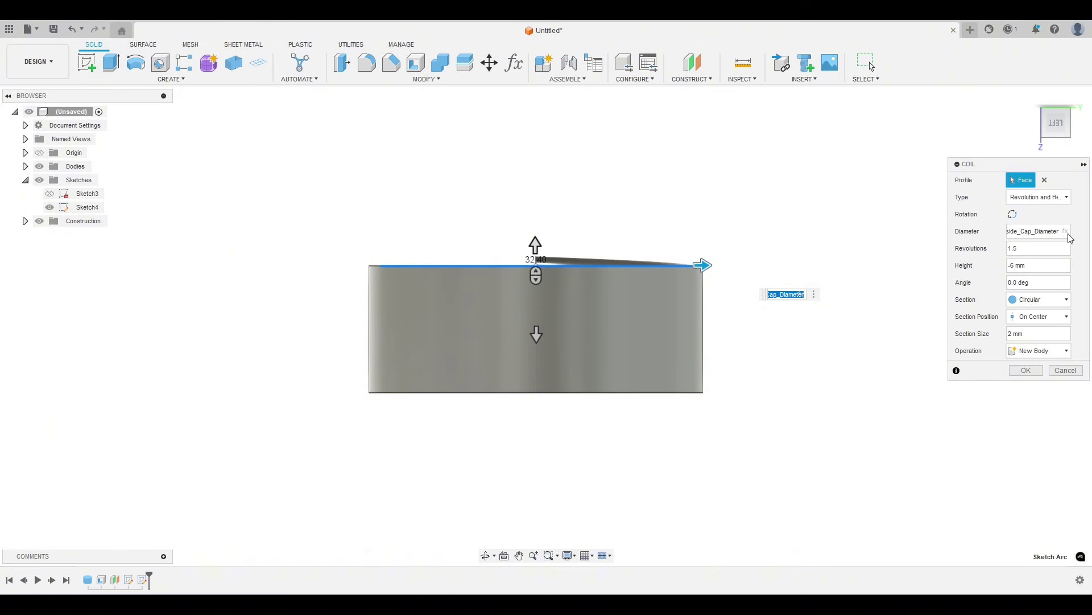
Step: Show Sketch3 and compare the coil preview with its reference circles from the bottom view
click(1056, 128)
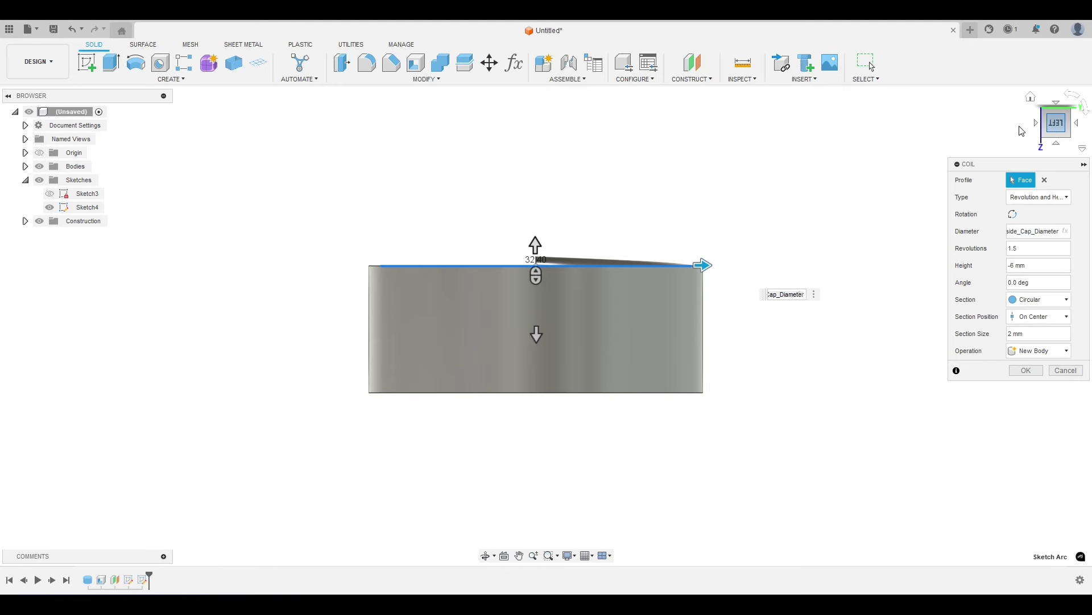
click(1062, 111)
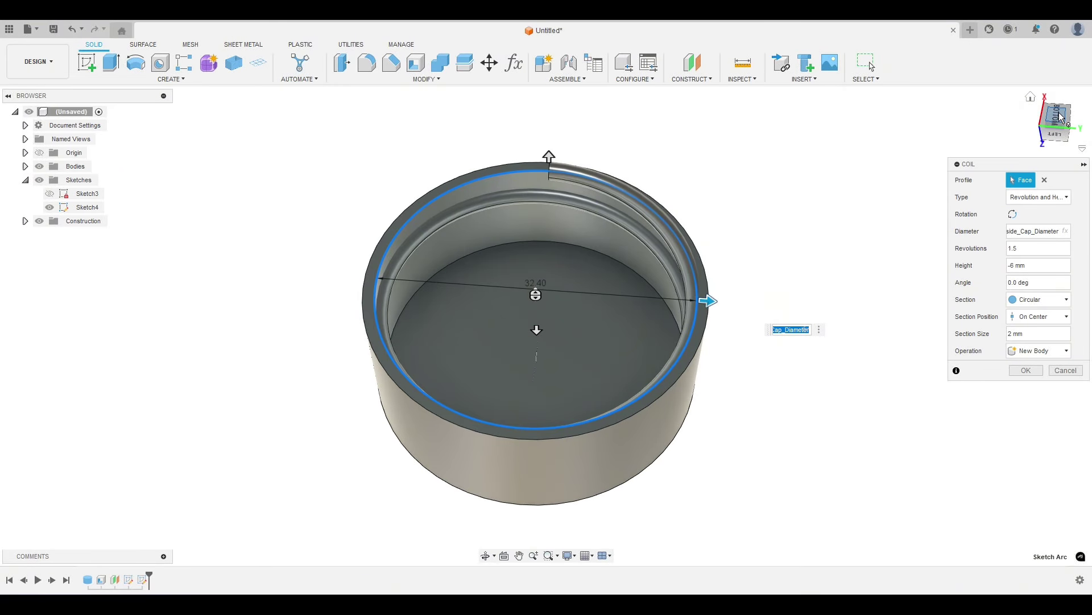
click(1062, 116)
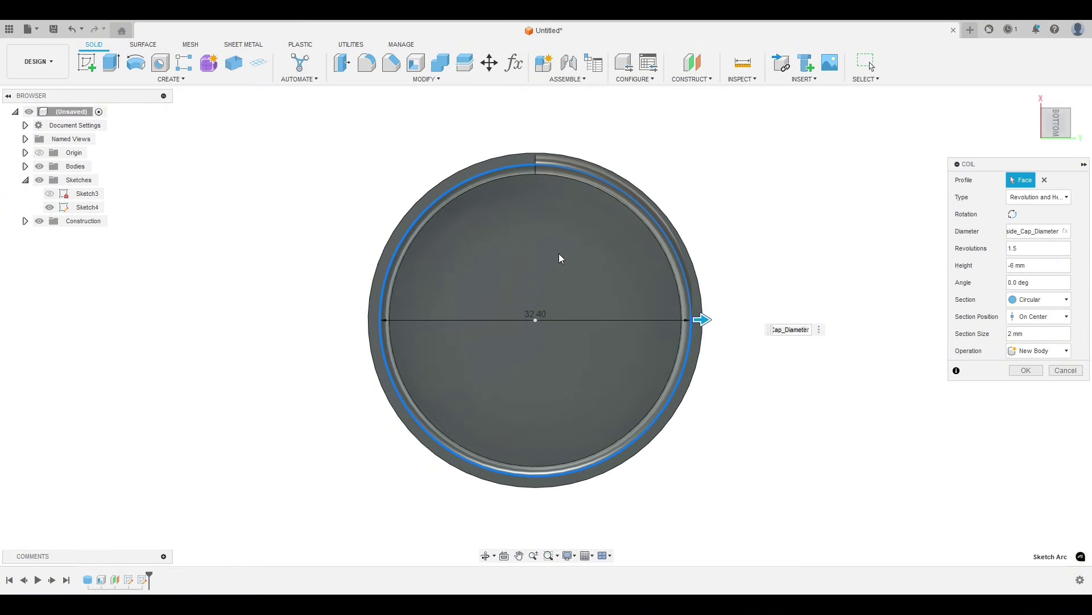
click(51, 194)
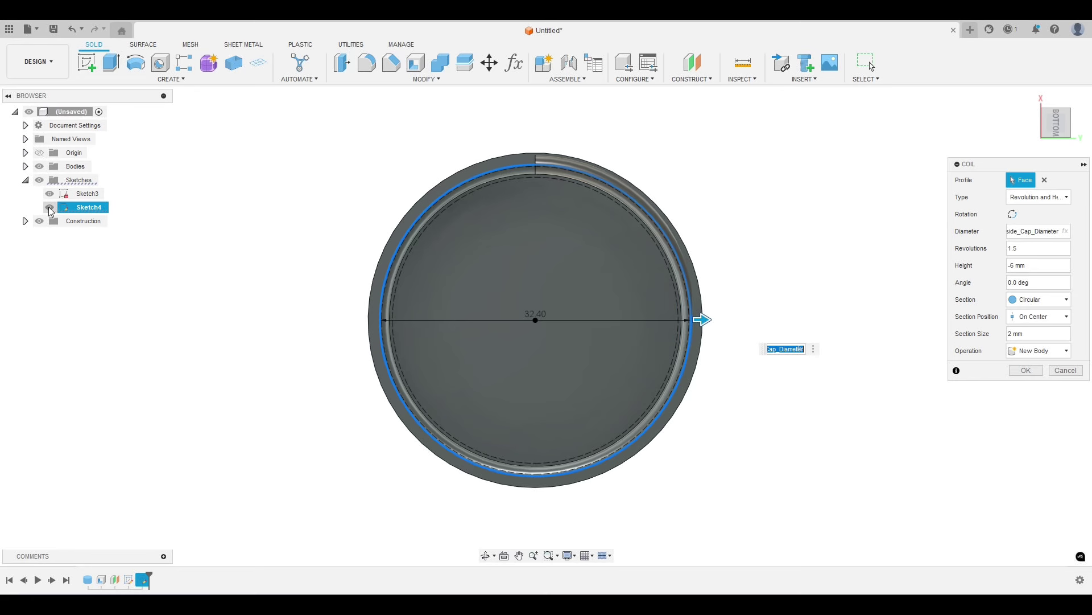
scroll(390, 263, down, 2)
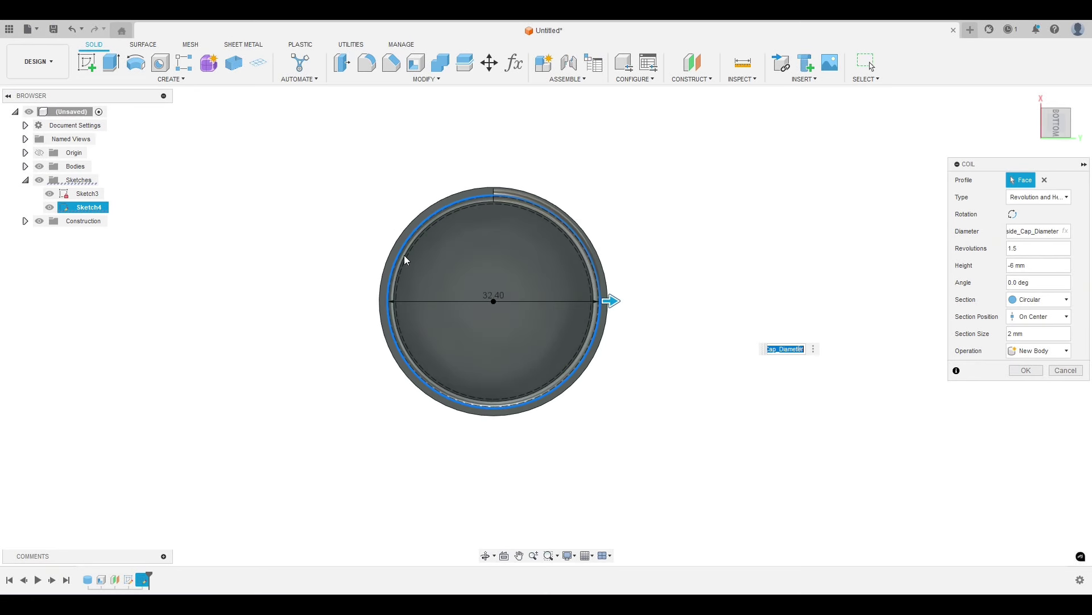
scroll(413, 220, up, 5)
scroll(477, 238, up, 1)
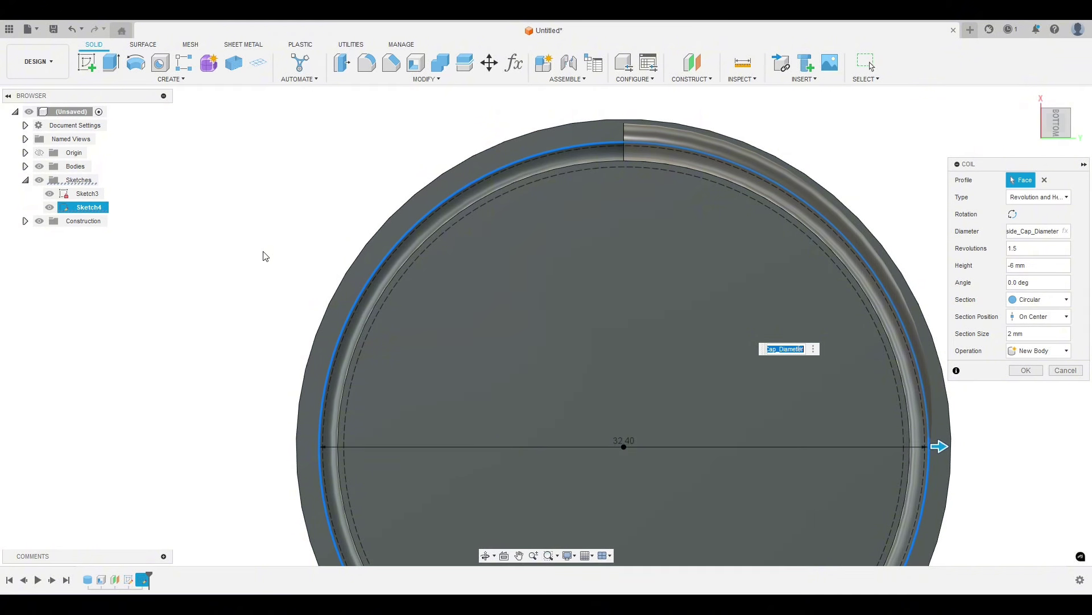
middle_drag(280, 256, 282, 162)
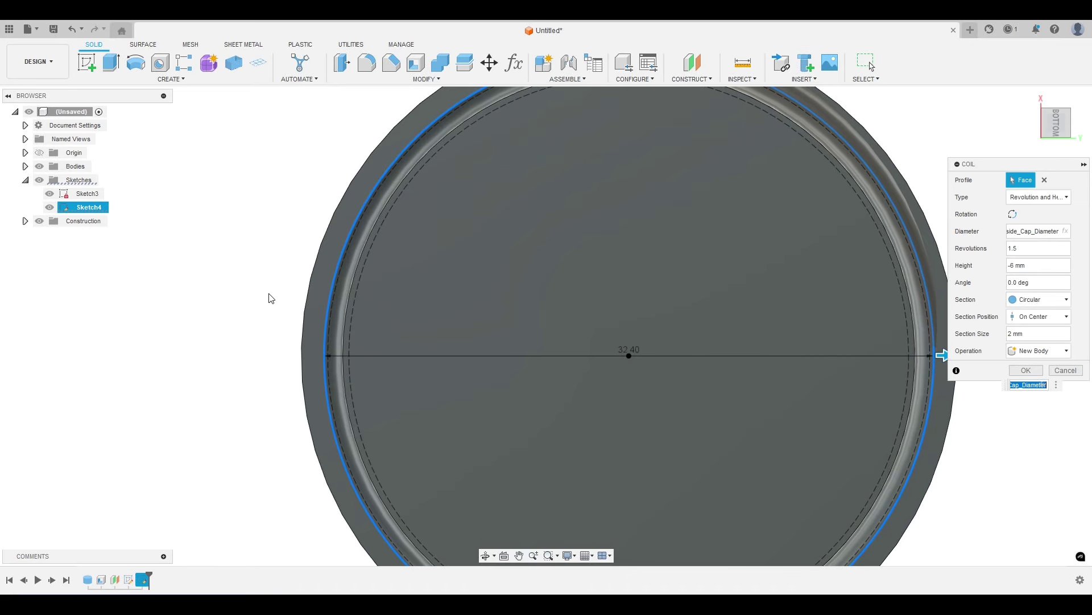
scroll(249, 419, up, 6)
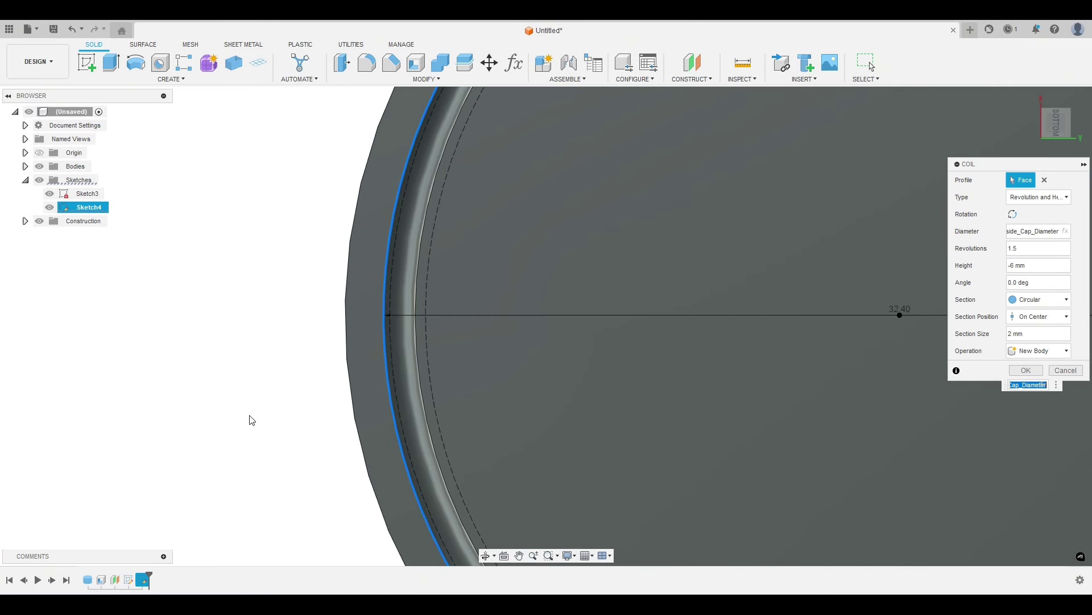
Step: Compare the coil preview with the reference circles and try a section size of 3 mm
scroll(349, 331, up, 2)
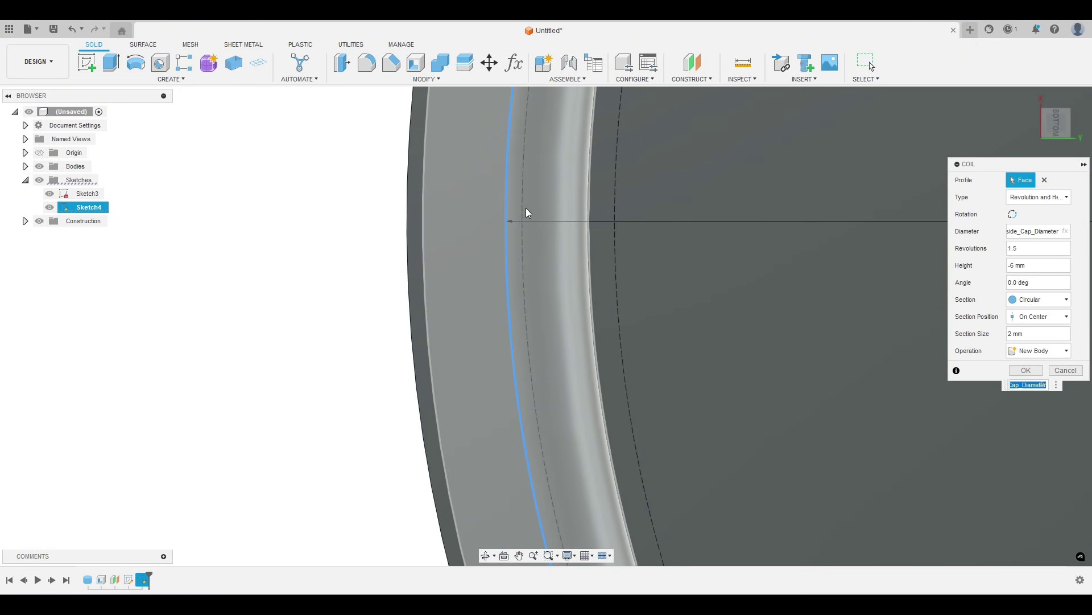
scroll(336, 185, down, 5)
scroll(402, 245, up, 5)
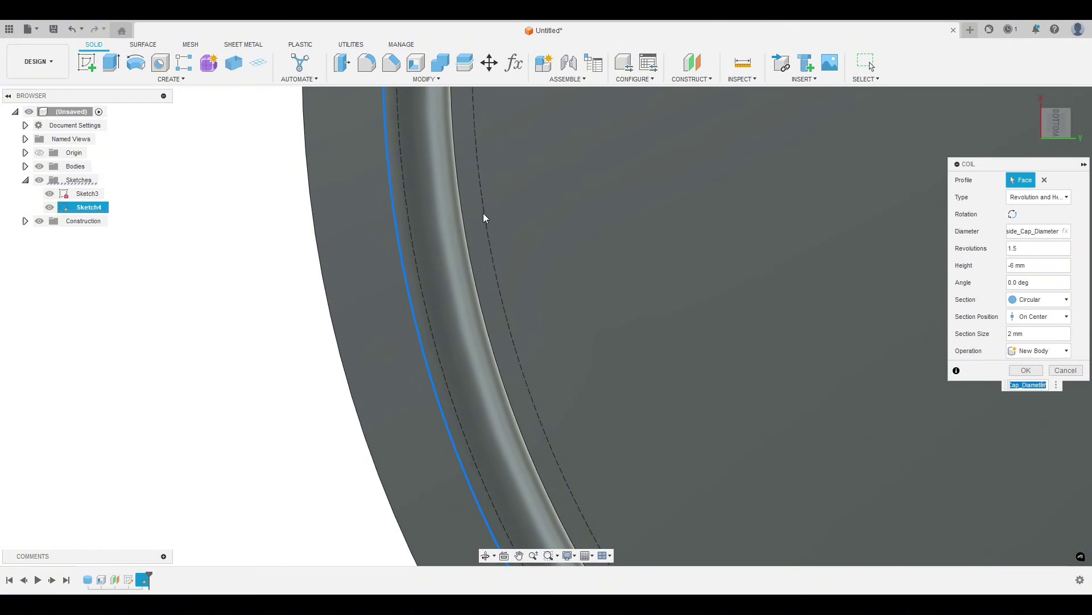
scroll(290, 268, down, 8)
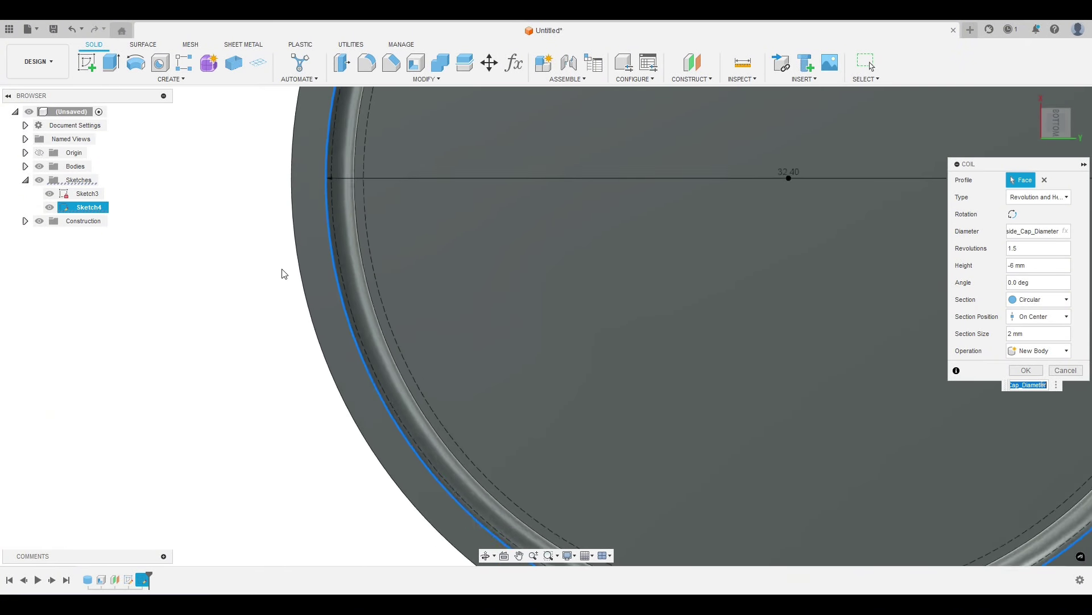
scroll(249, 306, down, 1)
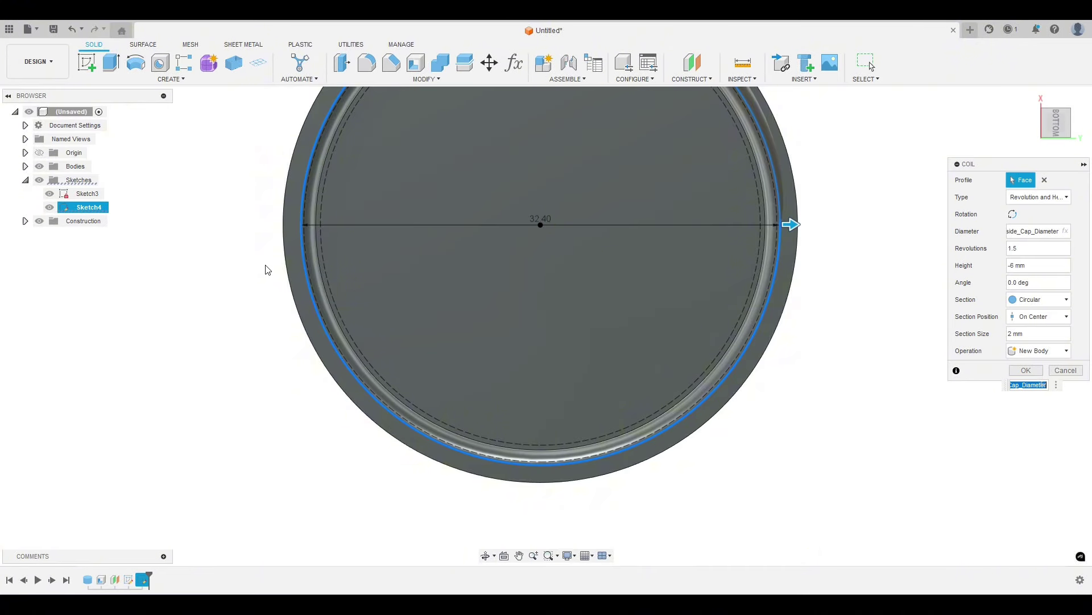
middle_drag(209, 212, 216, 261)
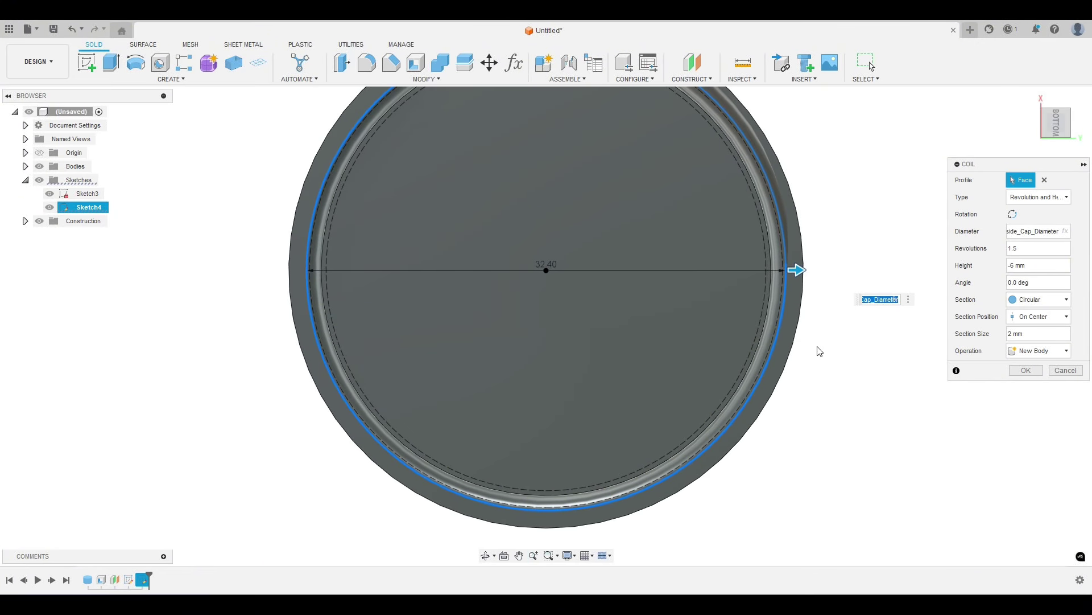
click(1008, 334)
text(3)
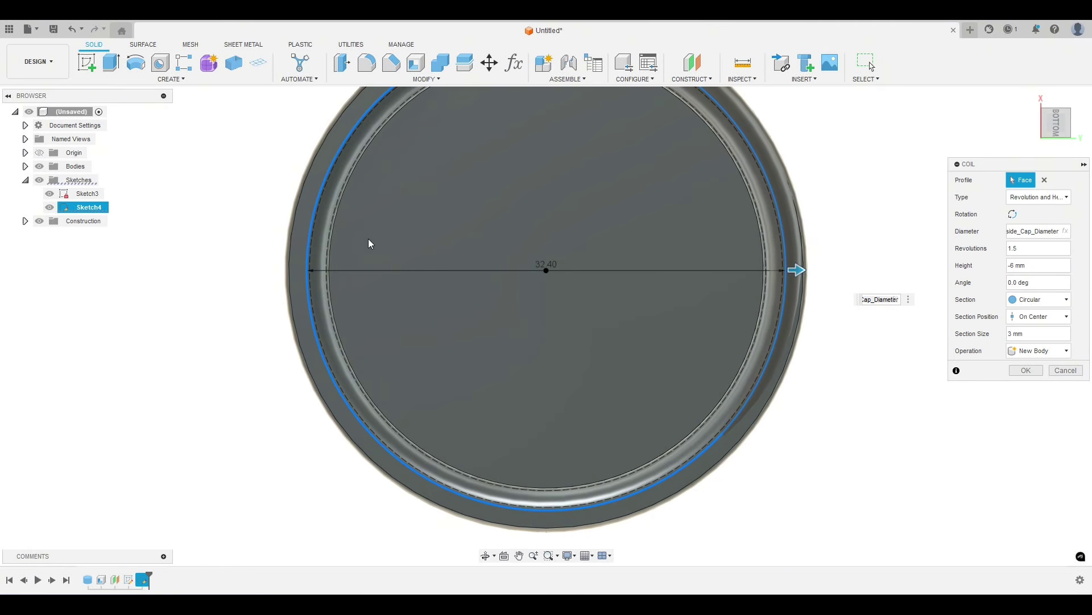
scroll(302, 230, up, 5)
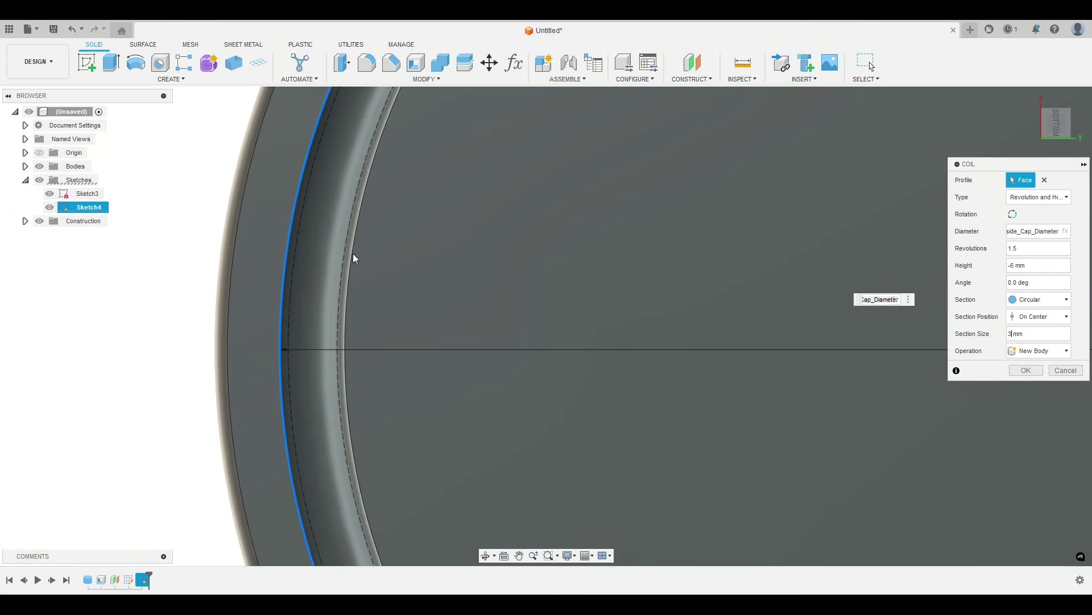
Step: Set the coil's section size to 2 mm and create it as a new body
double_click(1008, 335)
key(Return)
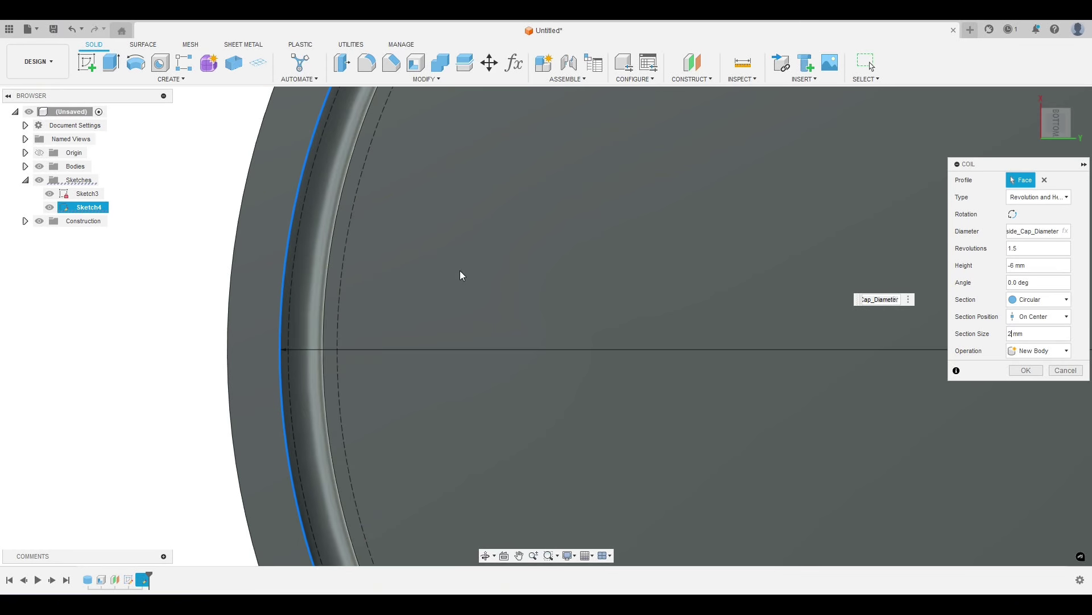
click(1016, 370)
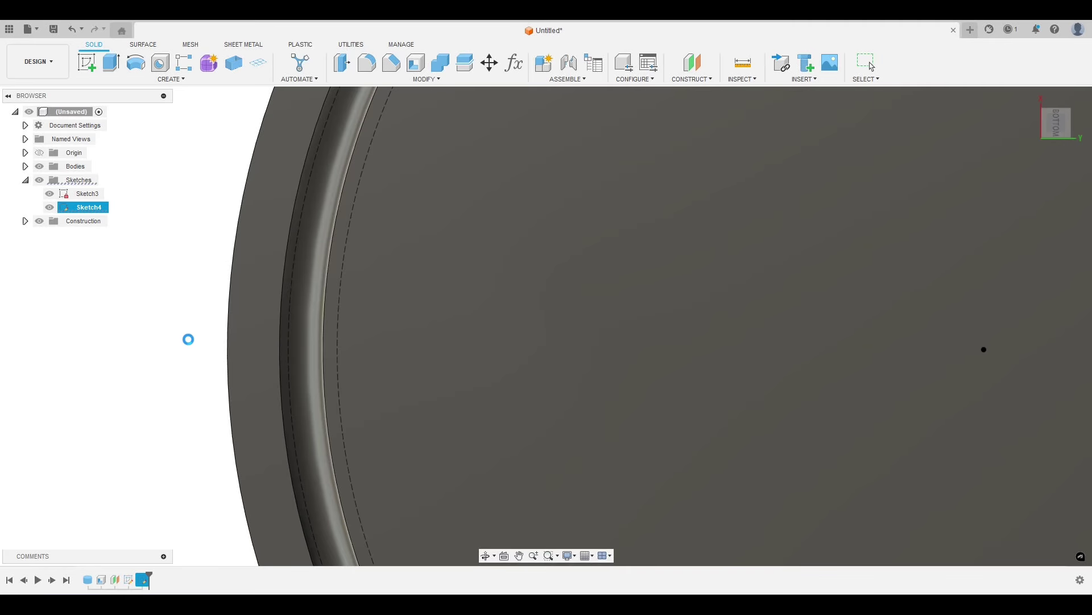
Step: Check which body is the coil by toggling Body2's visibility, and hide Sketch3
scroll(190, 327, down, 6)
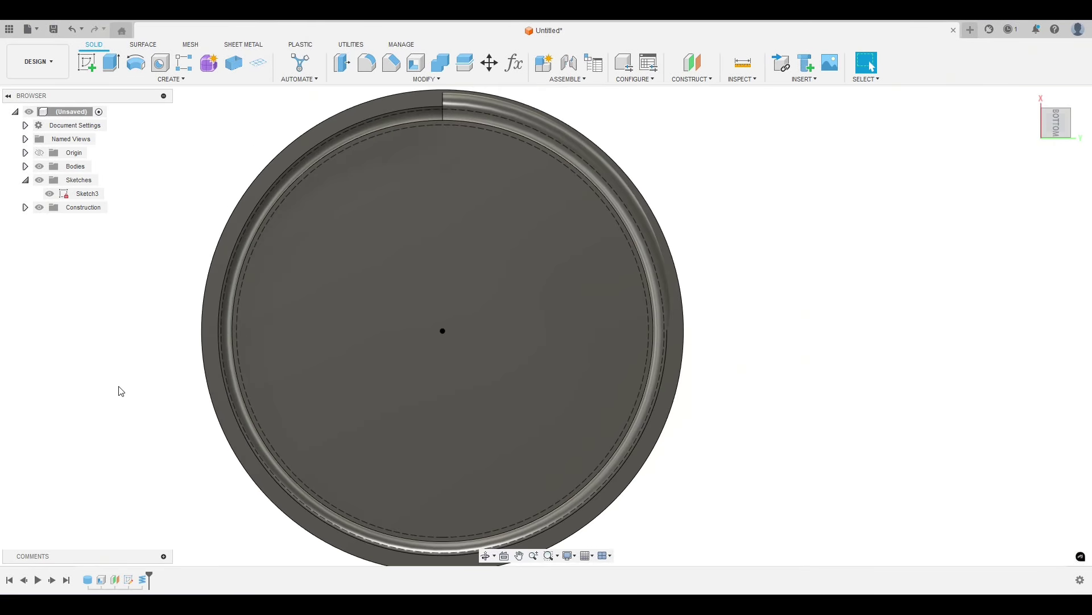
shift+middle_drag(120, 390, 214, 327)
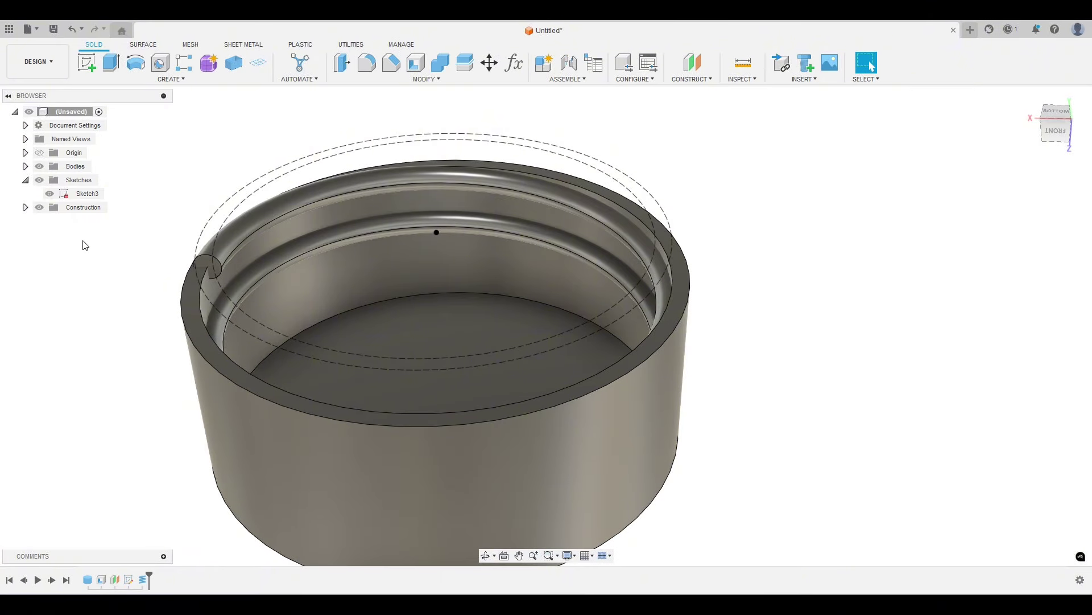
click(26, 167)
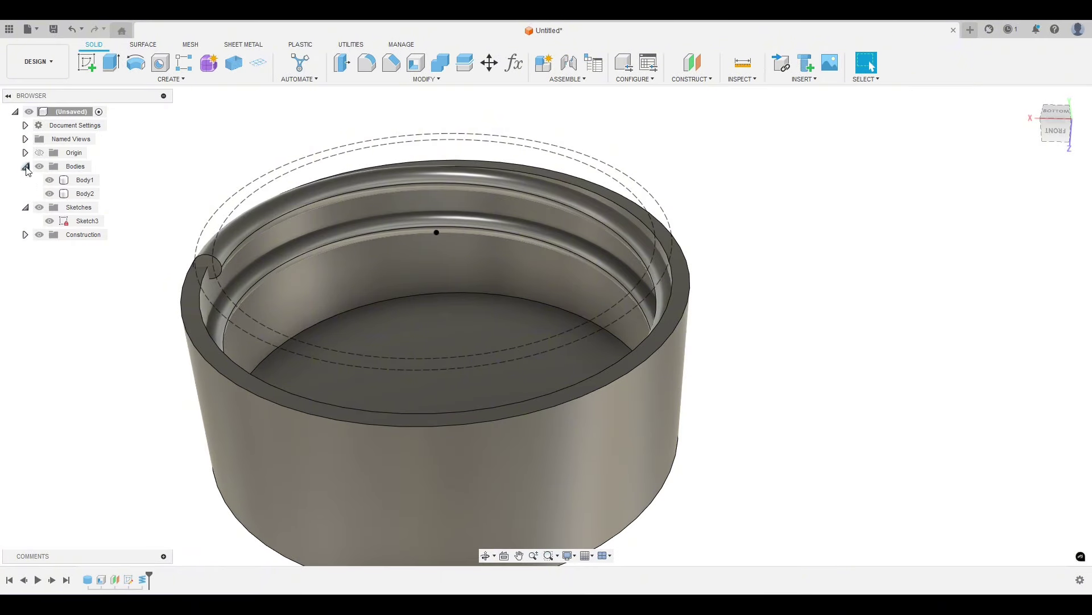
click(50, 193)
click(54, 195)
click(49, 221)
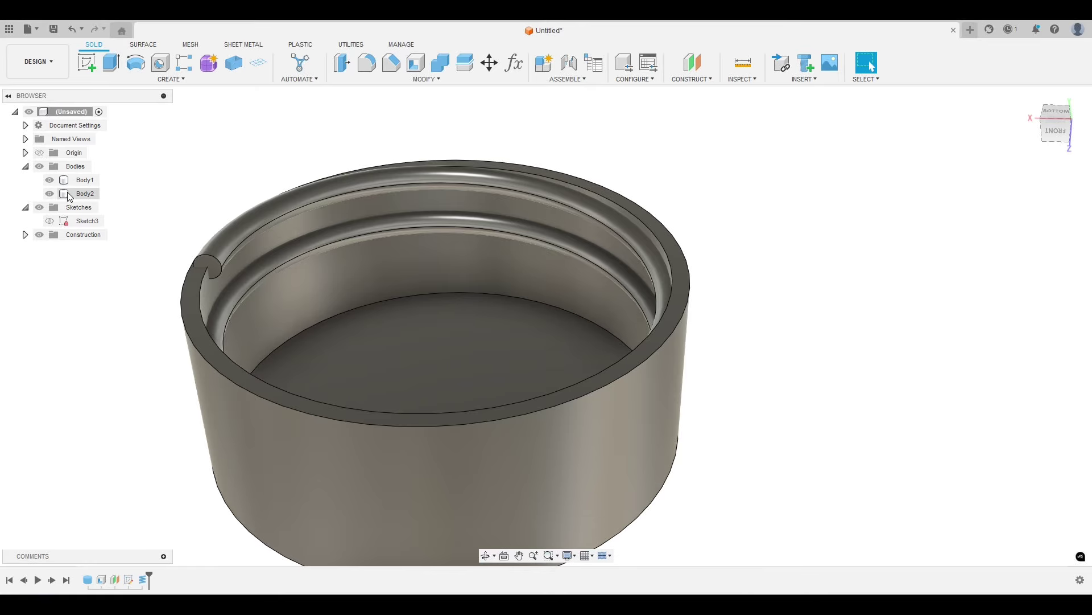
Step: Move the coil body 2 mm along Z, deeper into the cap
click(67, 196)
click(67, 196)
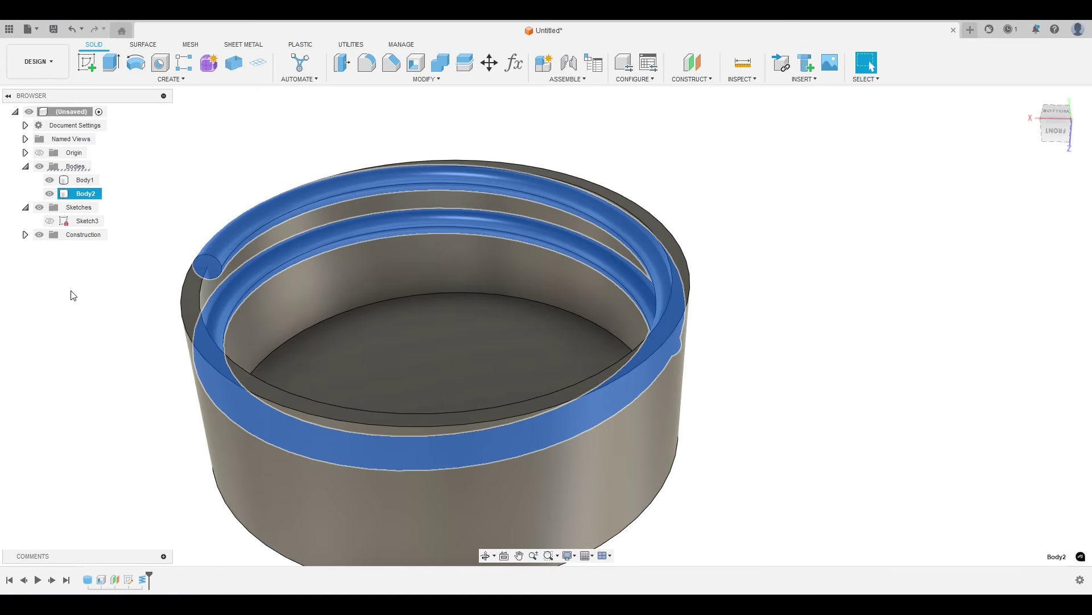
key(m)
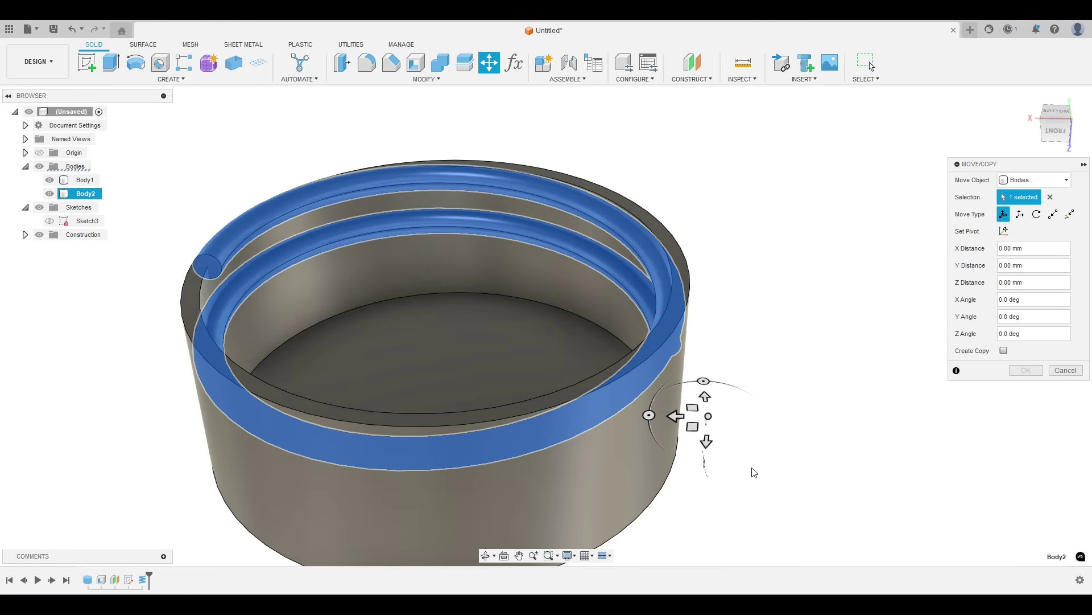
shift+middle_drag(754, 472, 741, 449)
click(689, 331)
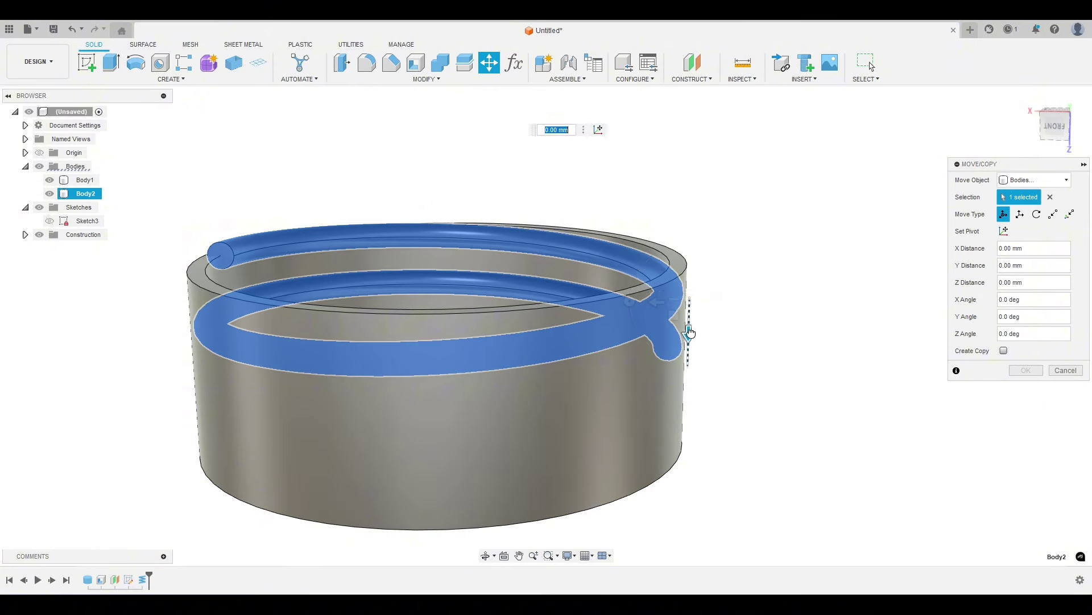
drag(690, 331, 689, 363)
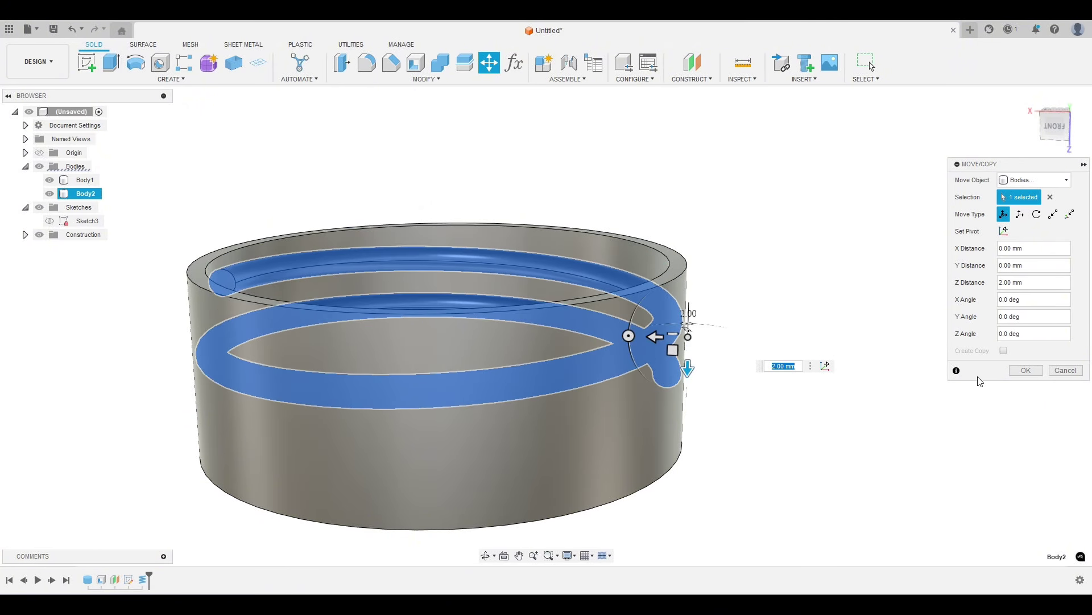
click(1026, 370)
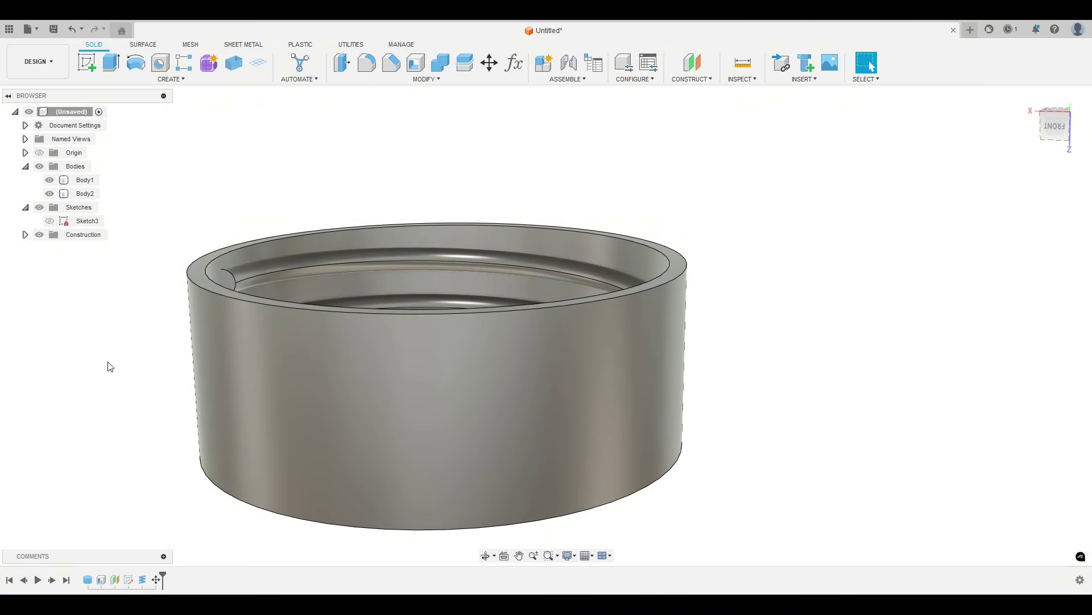
Step: Inspect the thread inside the cap and edit the coil feature to use a Triangular (Internal) section
shift+middle_drag(107, 365, 144, 383)
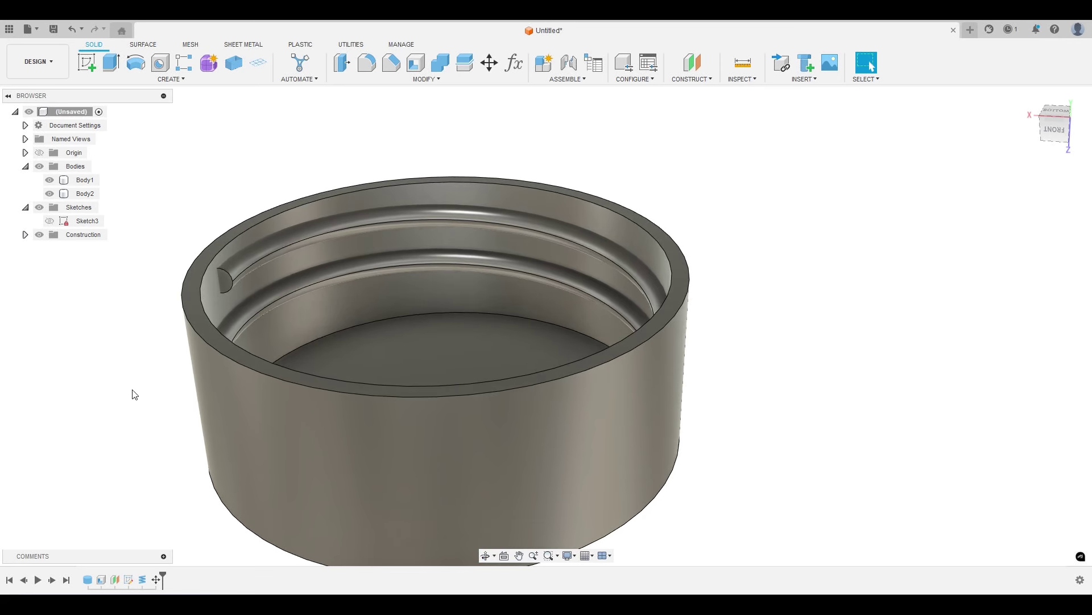
click(237, 295)
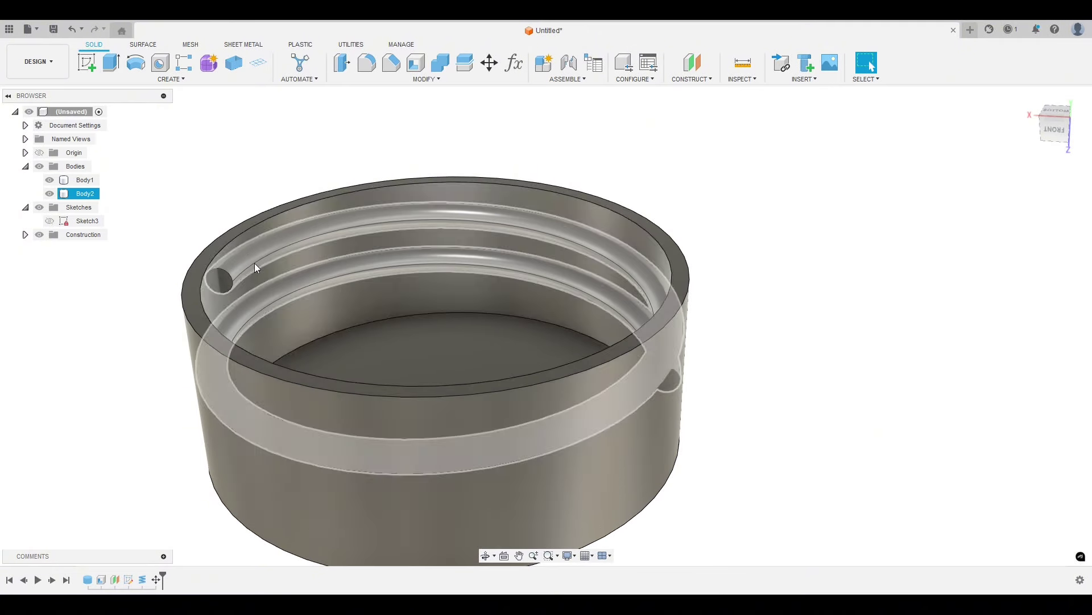
click(255, 266)
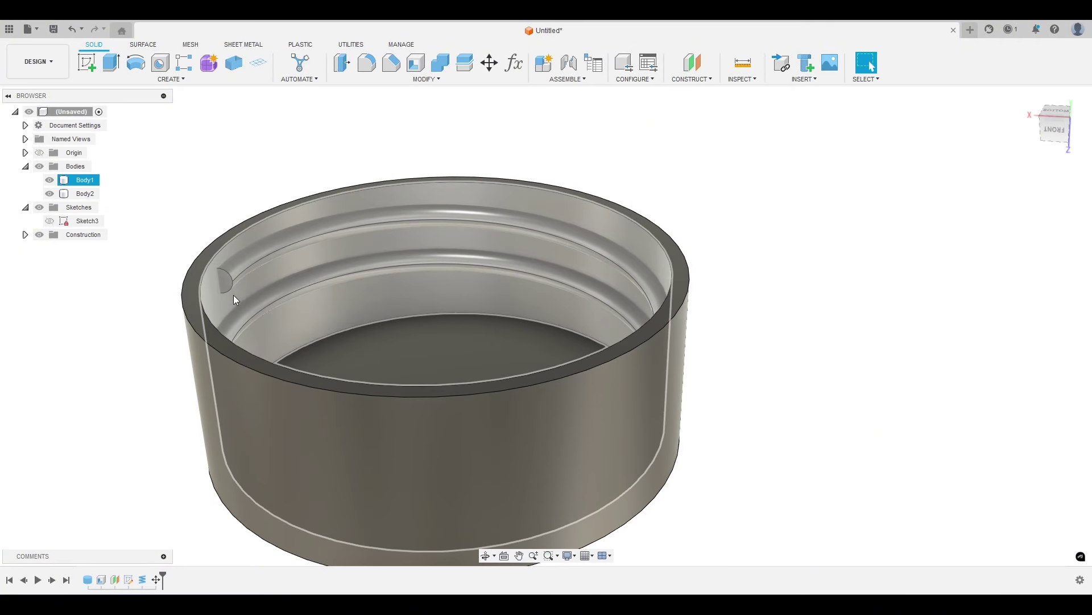
middle_drag(121, 367, 154, 332)
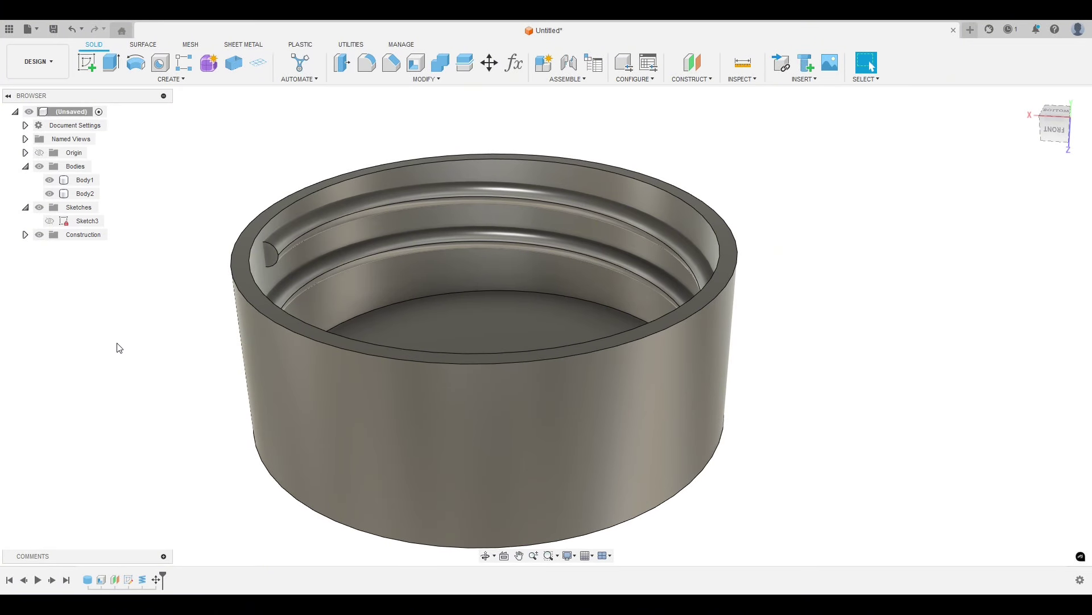
middle_drag(119, 348, 160, 326)
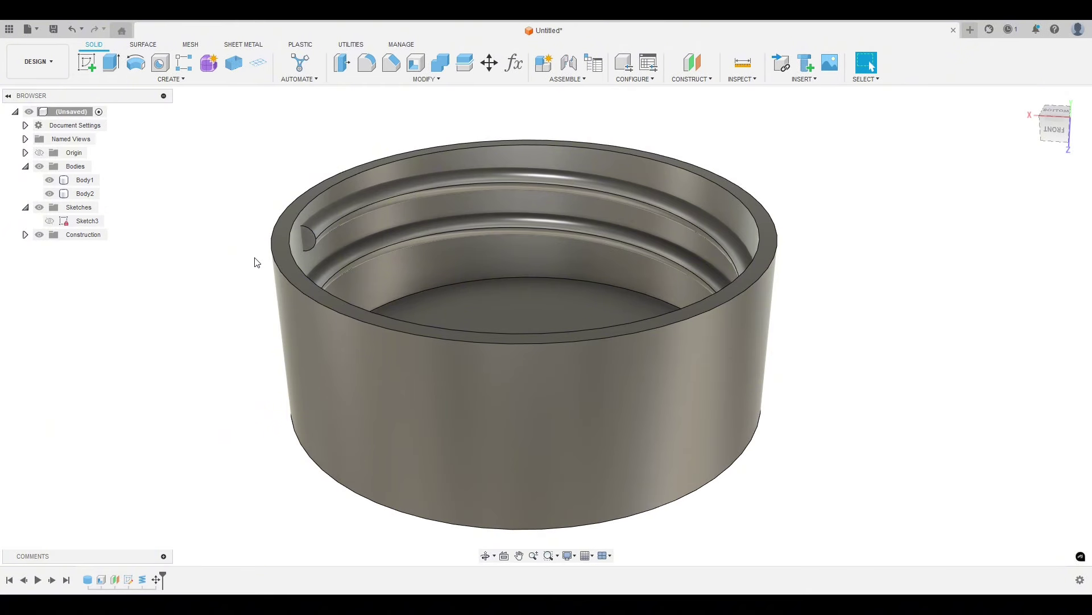
double_click(142, 580)
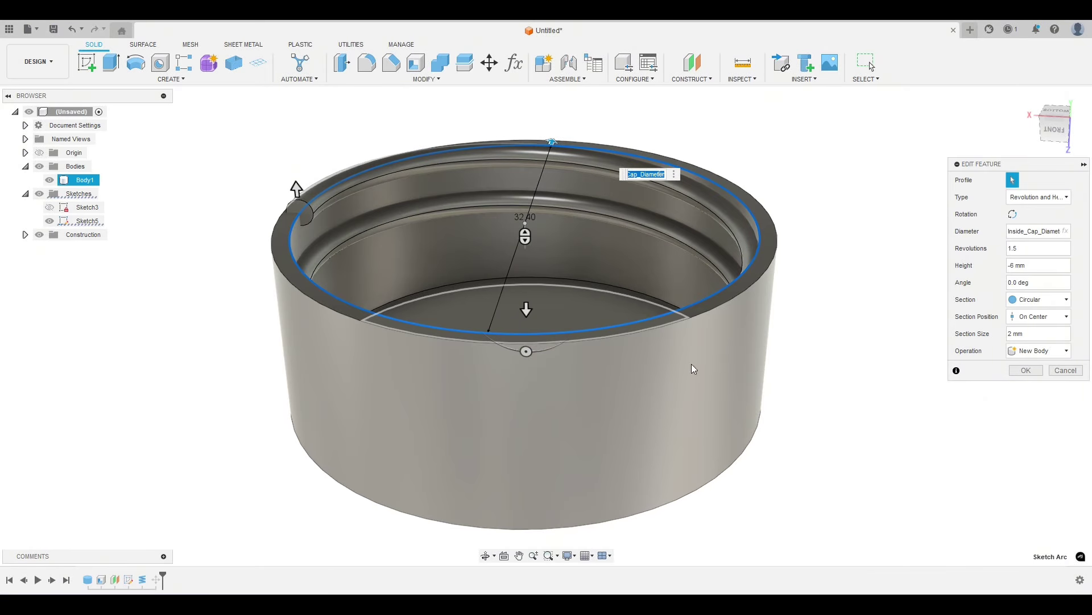
click(1024, 300)
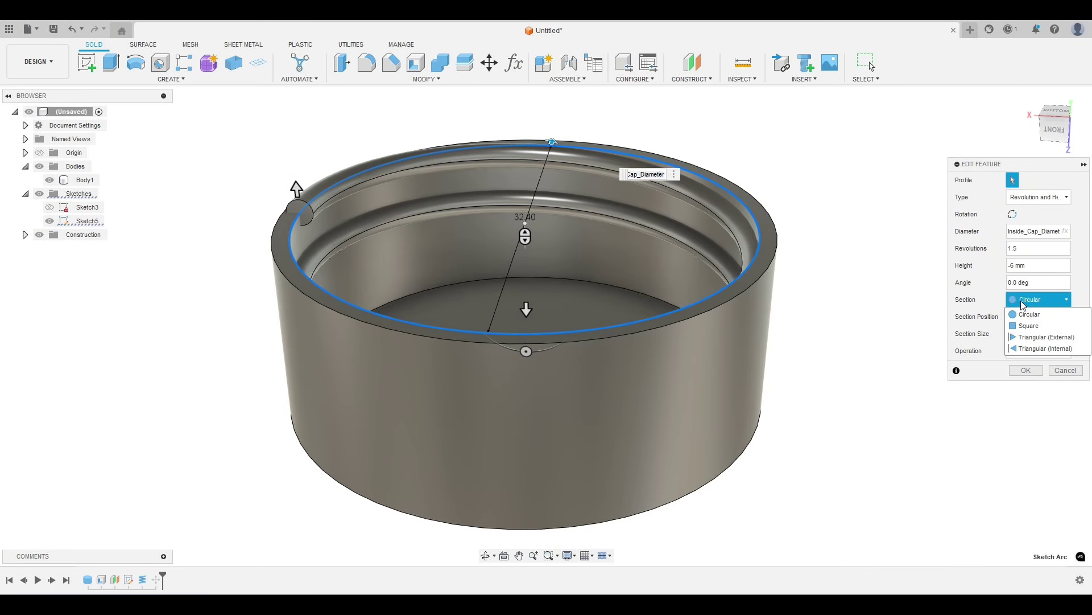
click(1026, 348)
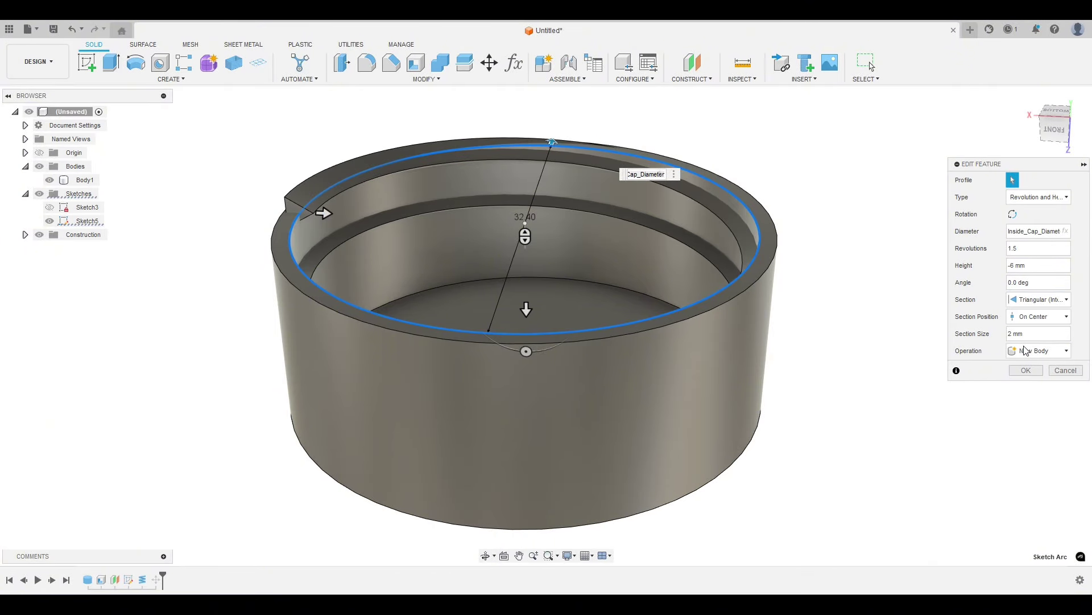
Step: Try the Triangular (External) section on the coil and return it to Triangular (Internal)
click(1024, 299)
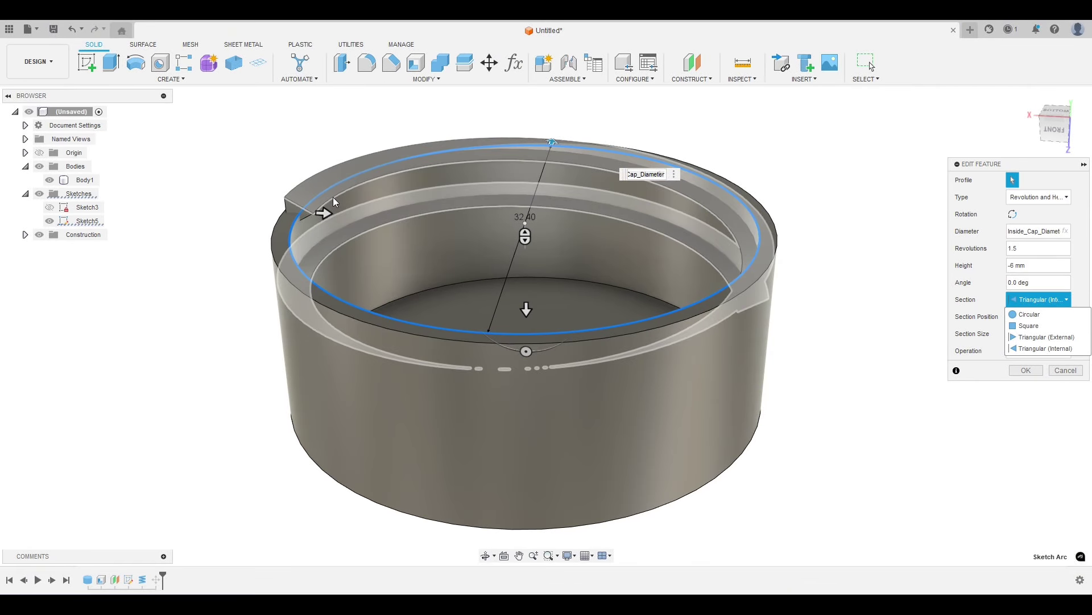
click(1050, 339)
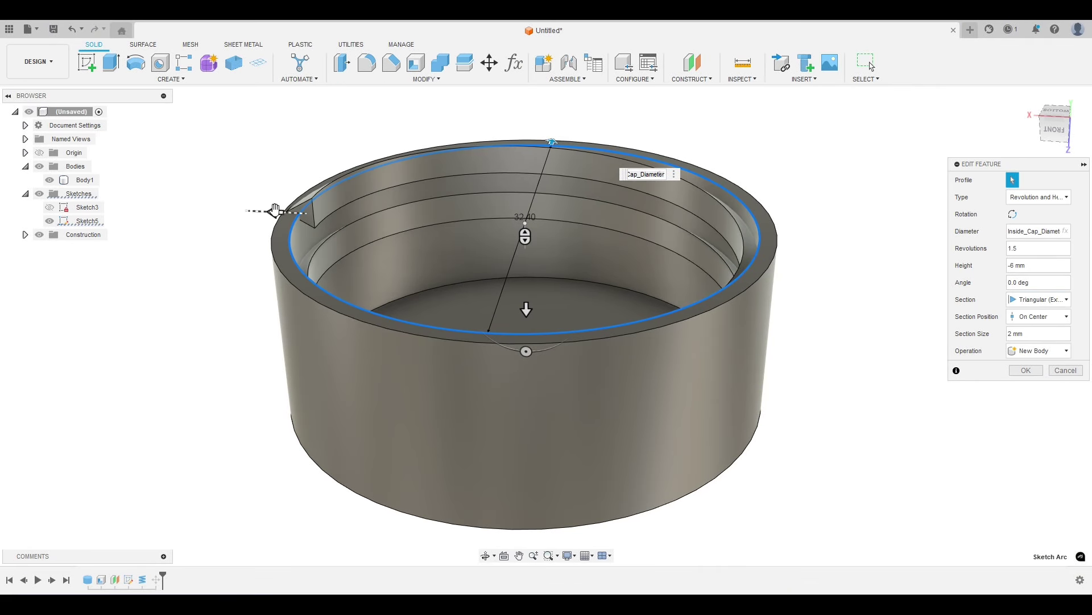
click(1039, 299)
click(1045, 347)
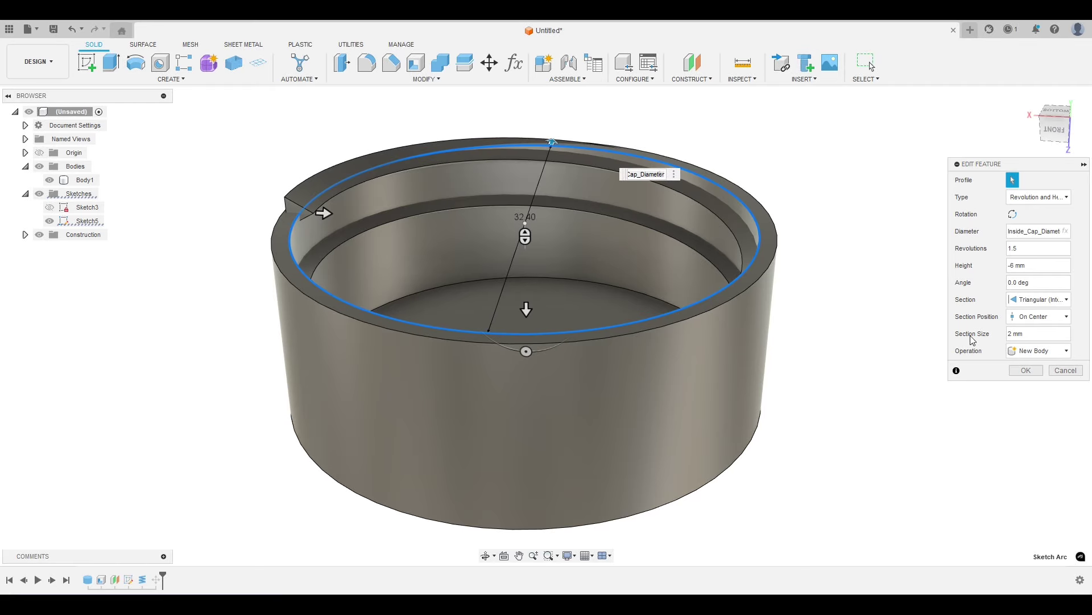
Step: Set the coil's section position to Inside and check the triangular profile against the cap wall
click(1043, 316)
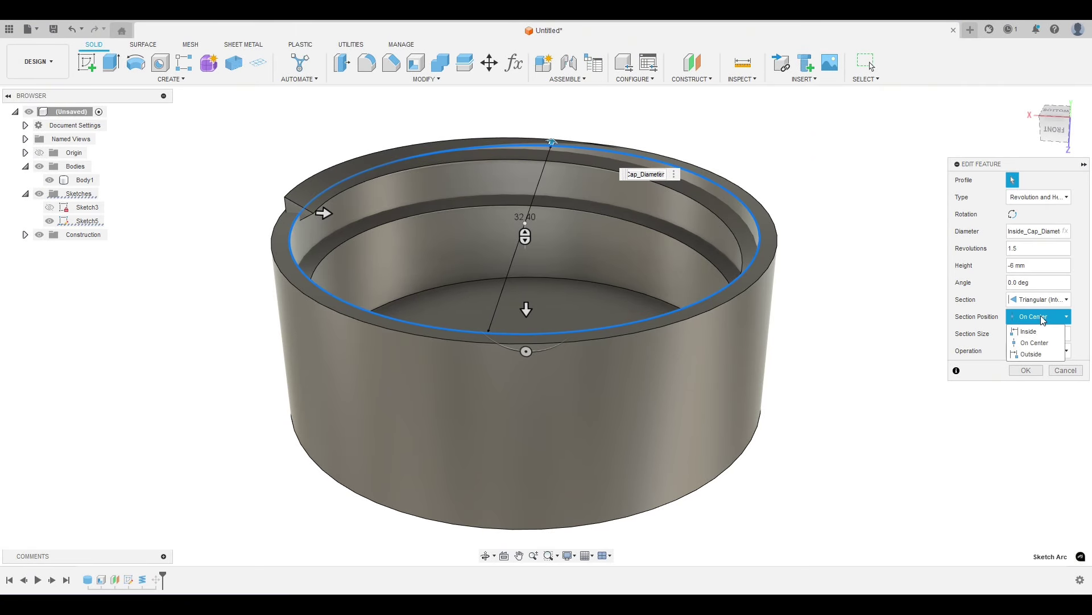
click(1043, 318)
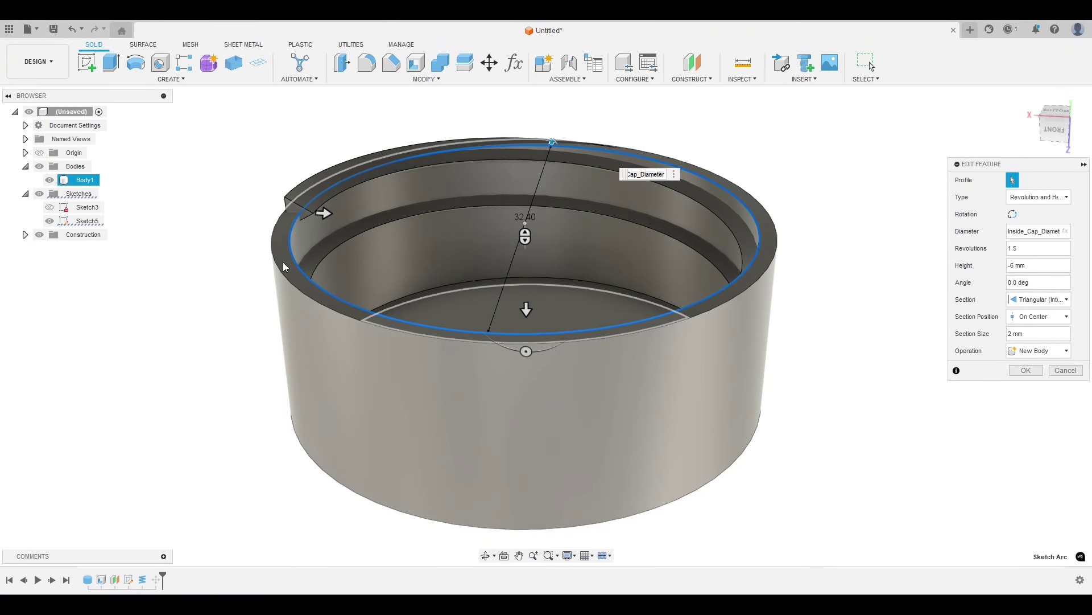
click(1038, 317)
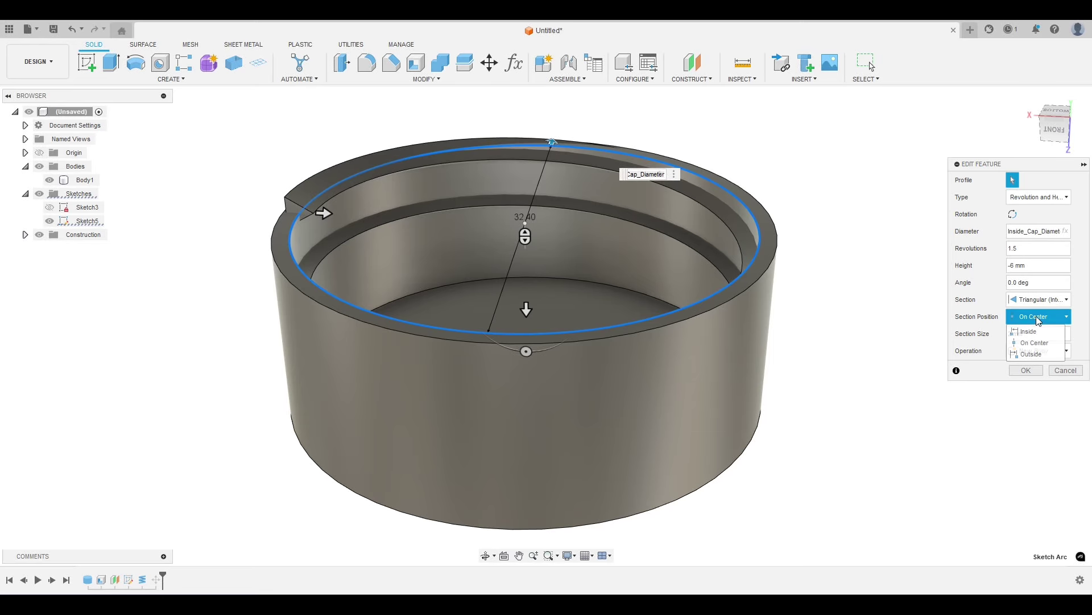
click(1030, 331)
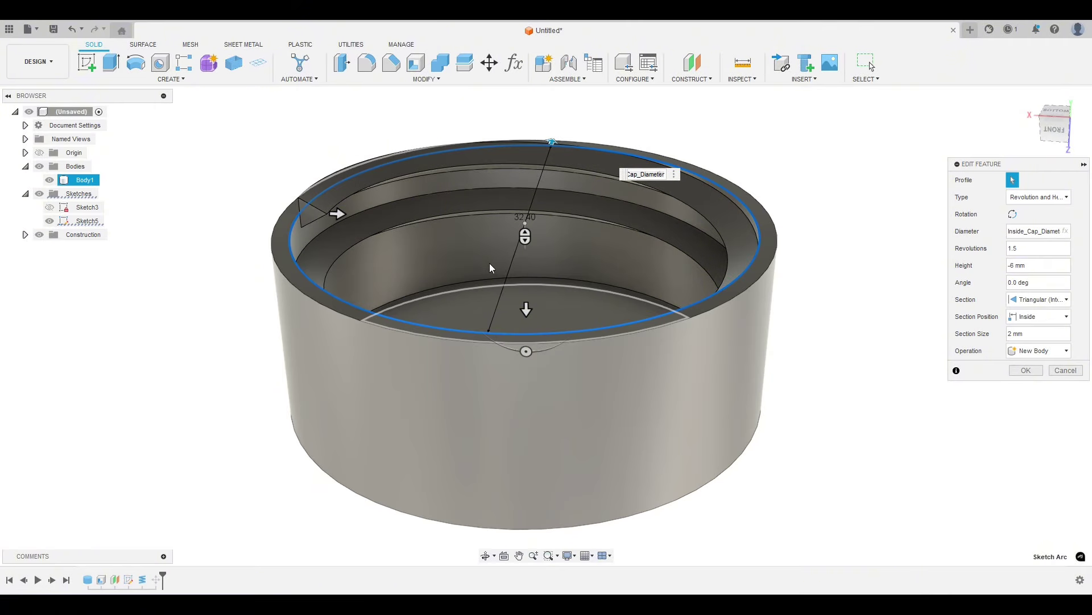
scroll(320, 215, up, 5)
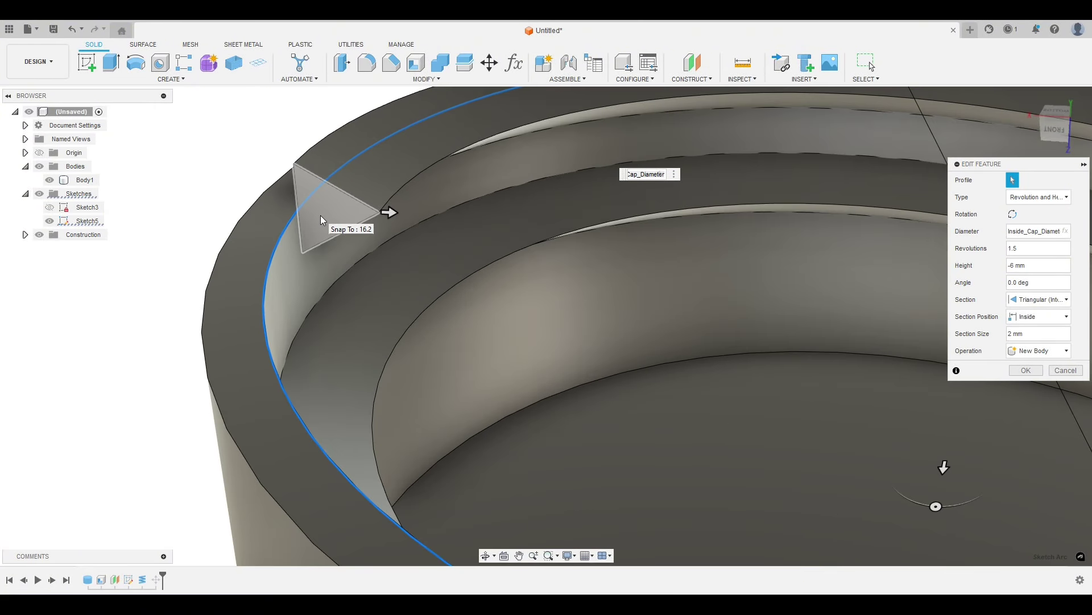
scroll(320, 215, down, 5)
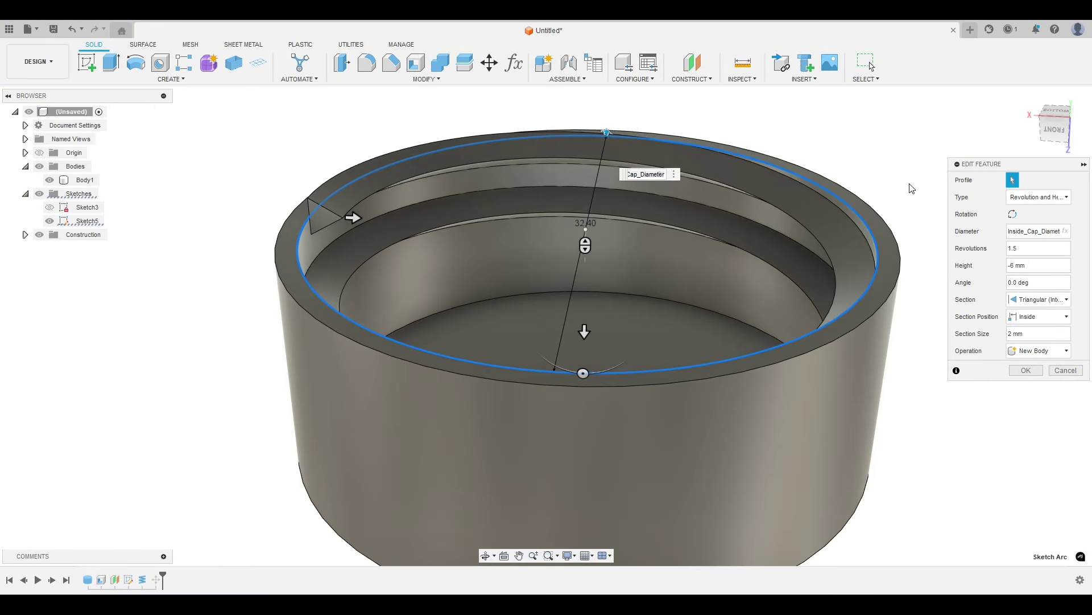
Step: Show the reference-circle sketch and set the coil's section size to 1.5 mm, completing the feature edit
click(1056, 112)
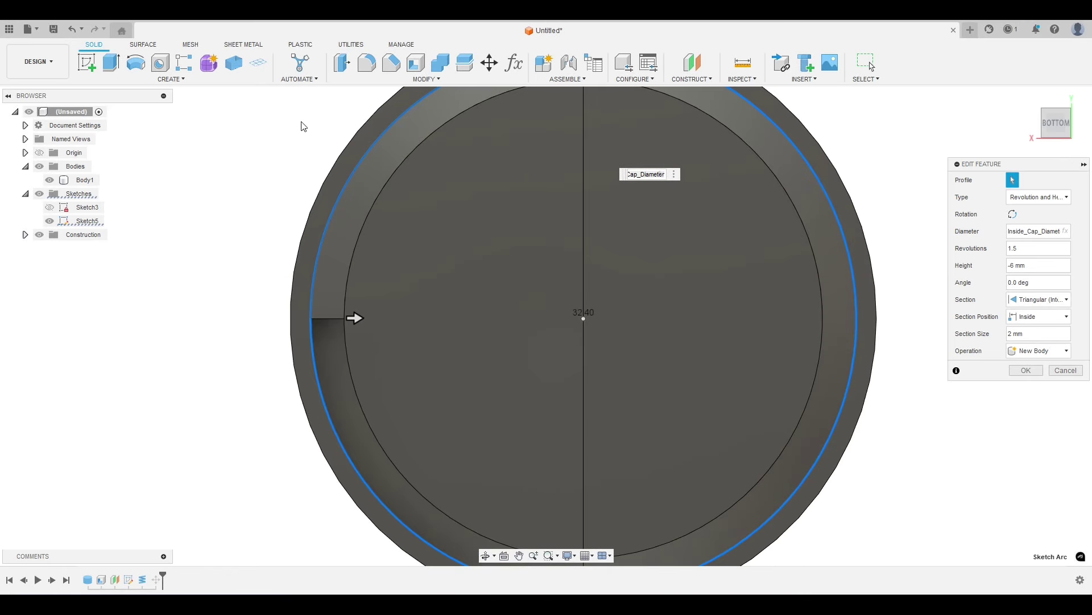
click(50, 208)
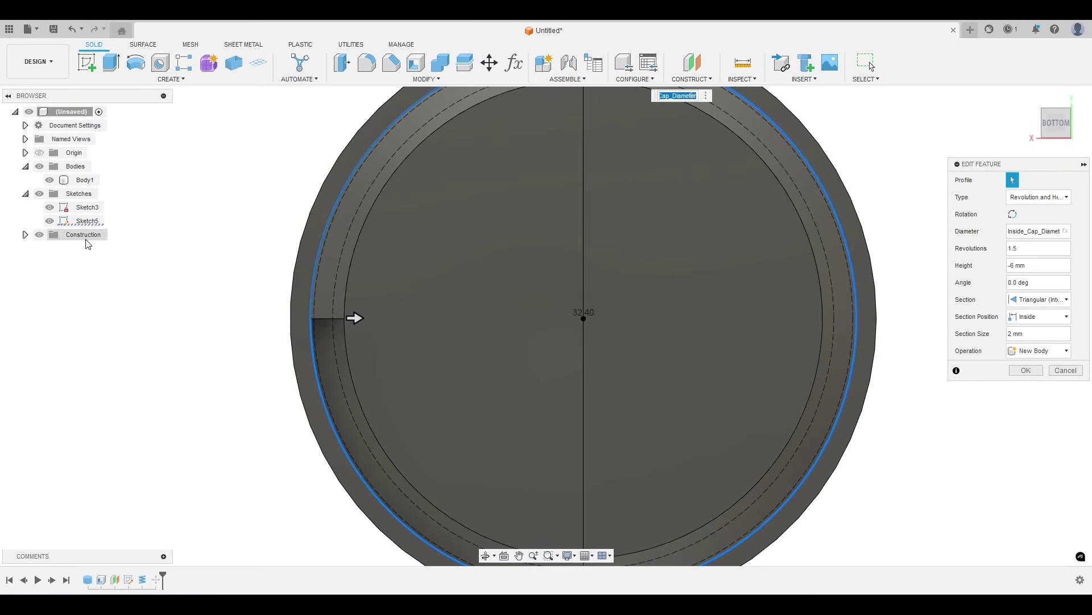
scroll(353, 340, up, 5)
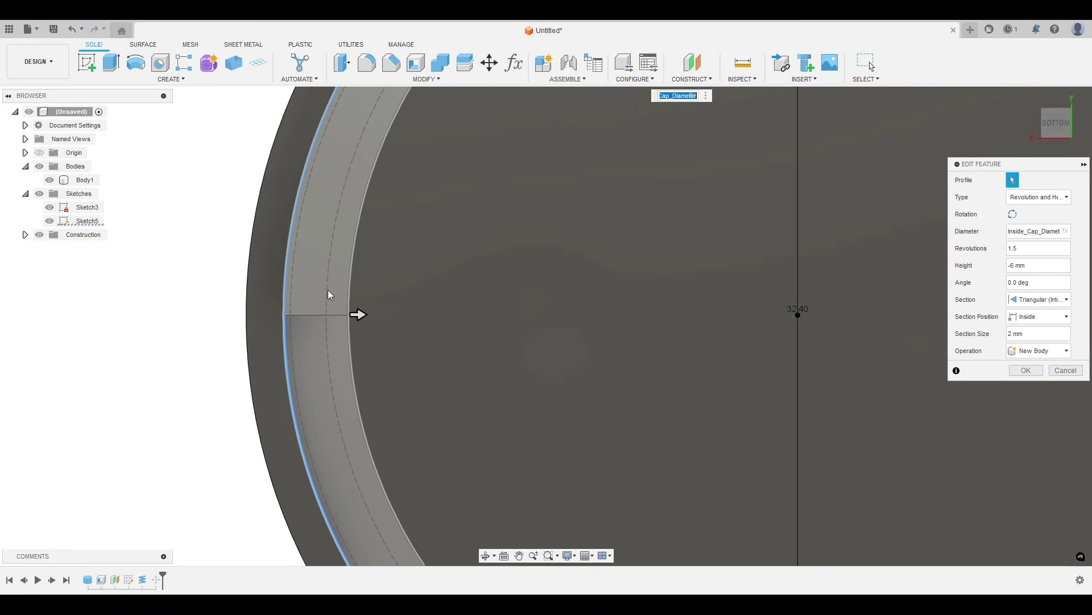
click(1011, 333)
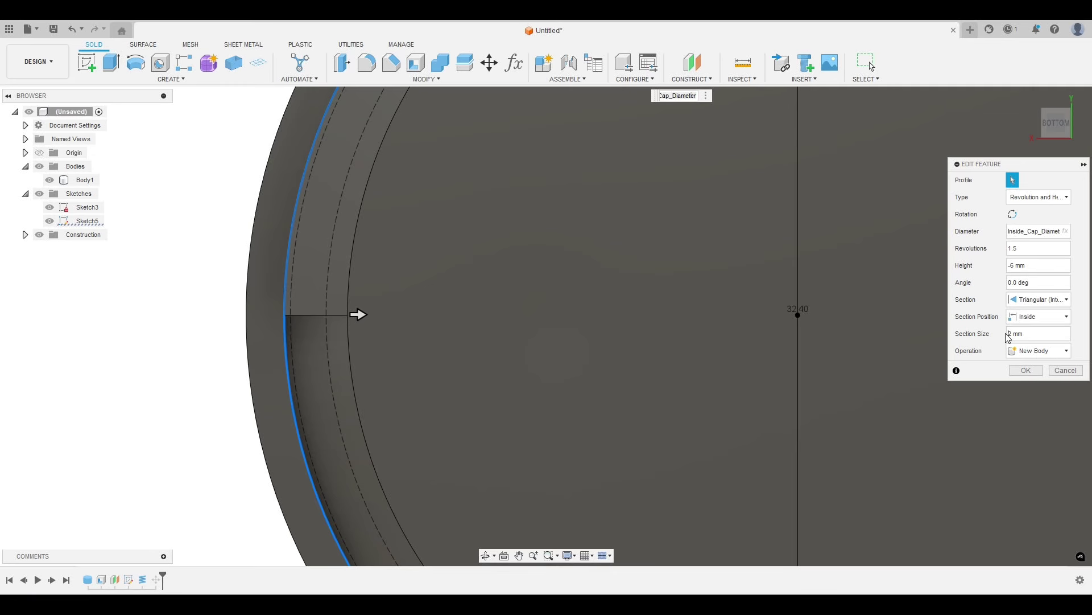
double_click(1009, 333)
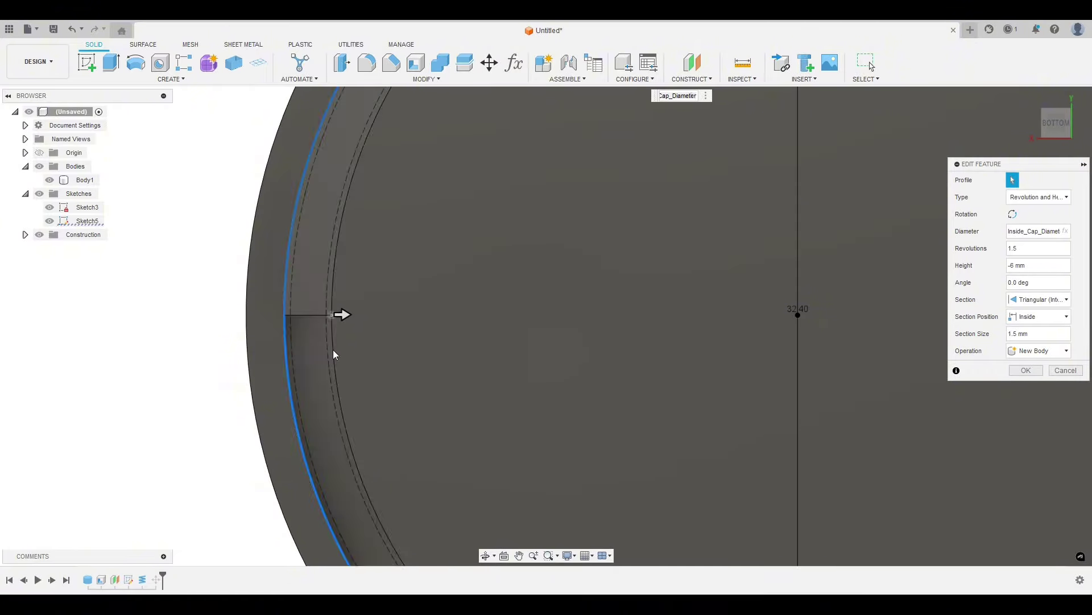
scroll(237, 269, down, 3)
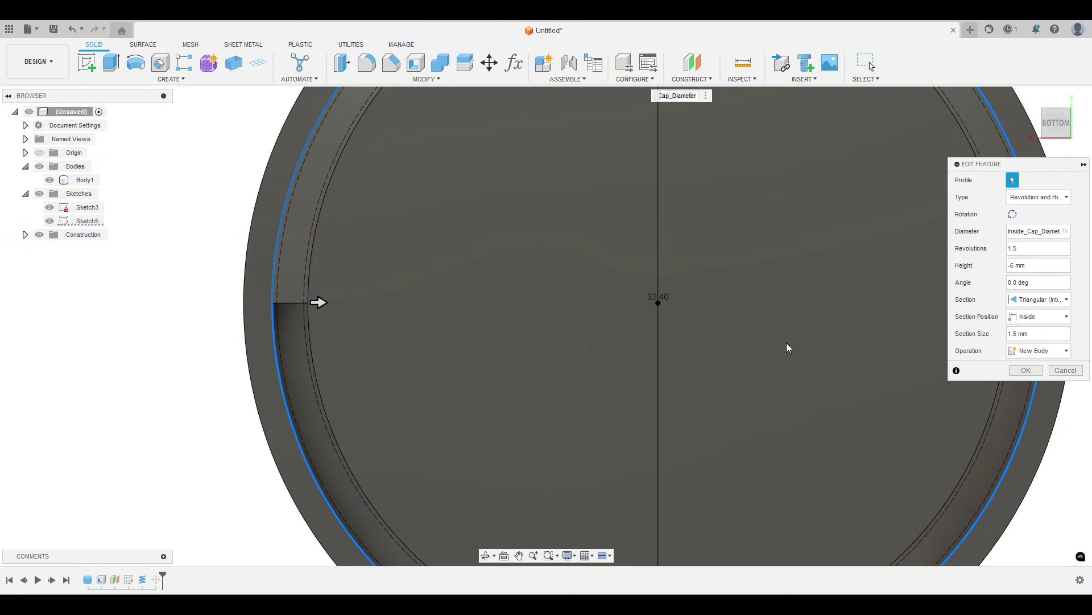
click(1027, 371)
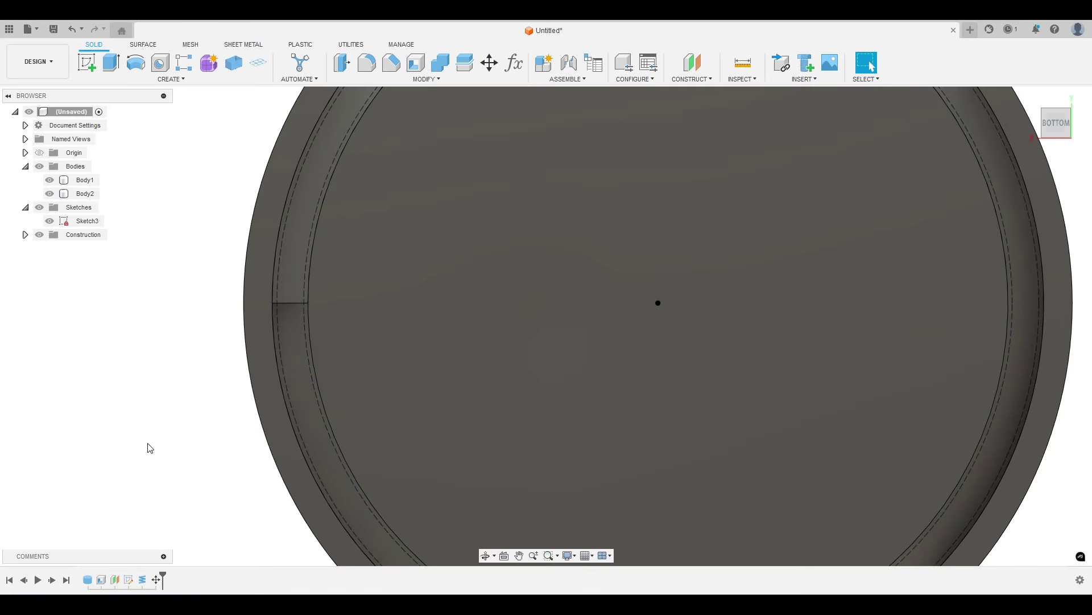
Step: Chamfer the thread's sharp inner helical edge with an equal distance of 0.5 mm
shift+middle_drag(168, 452, 167, 374)
scroll(168, 374, down, 1)
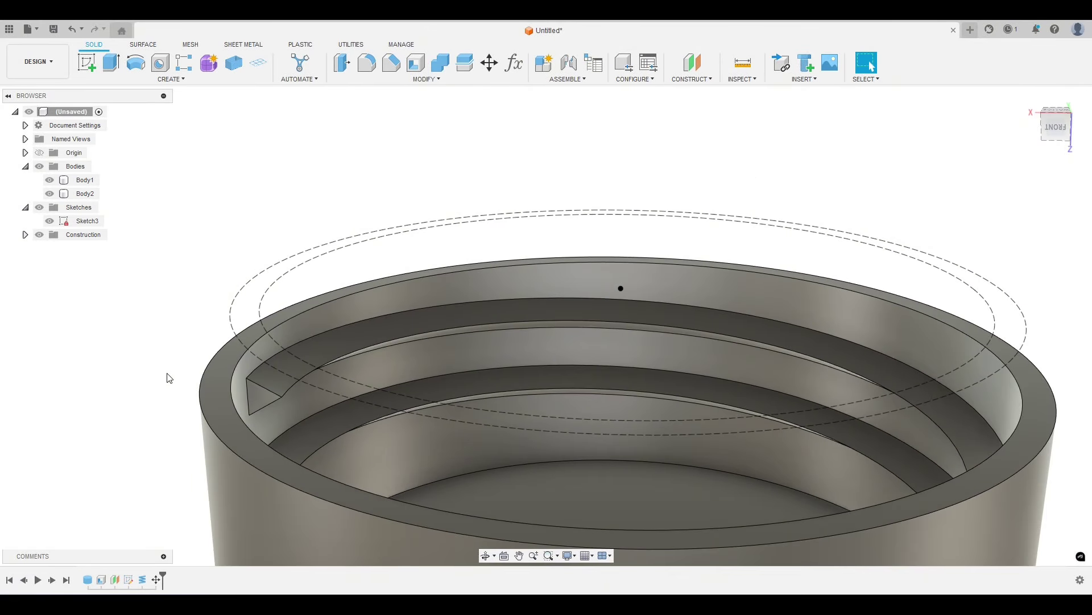
scroll(130, 311, down, 1)
scroll(148, 365, up, 3)
scroll(348, 402, up, 2)
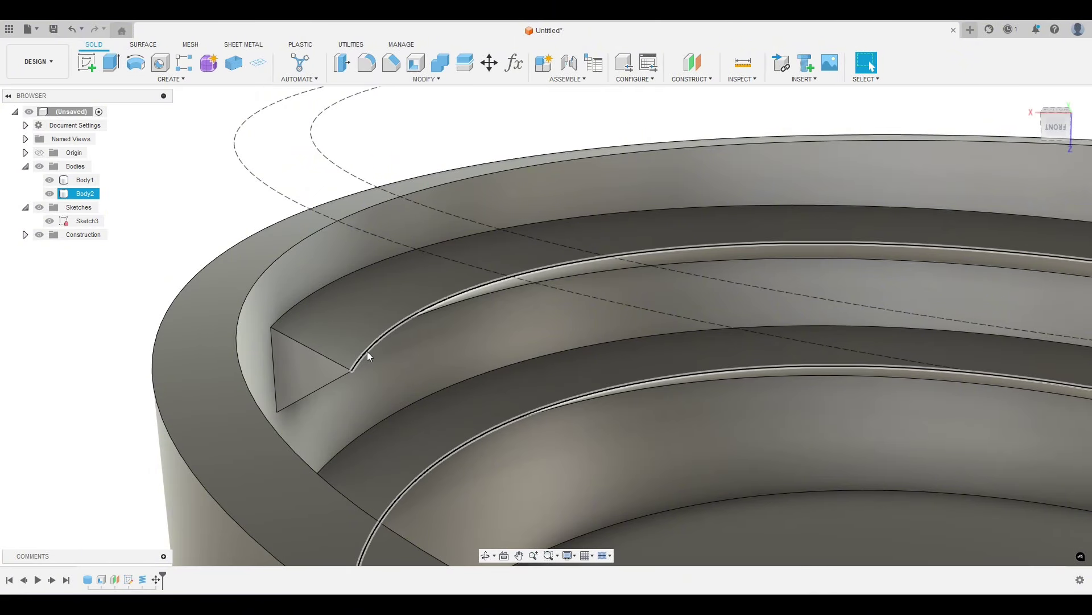
click(367, 351)
scroll(146, 405, down, 2)
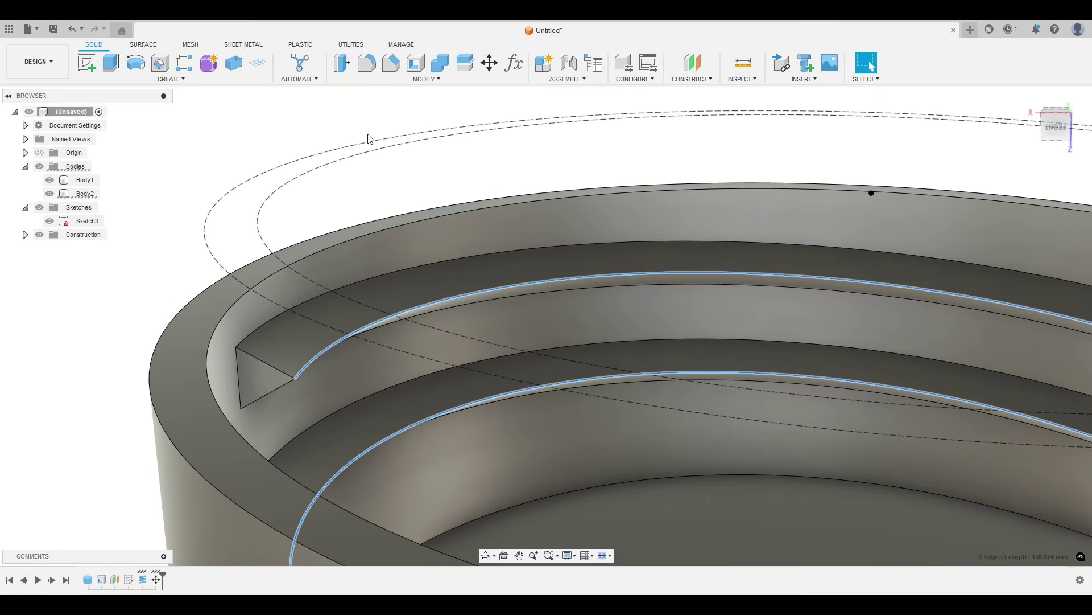
click(391, 62)
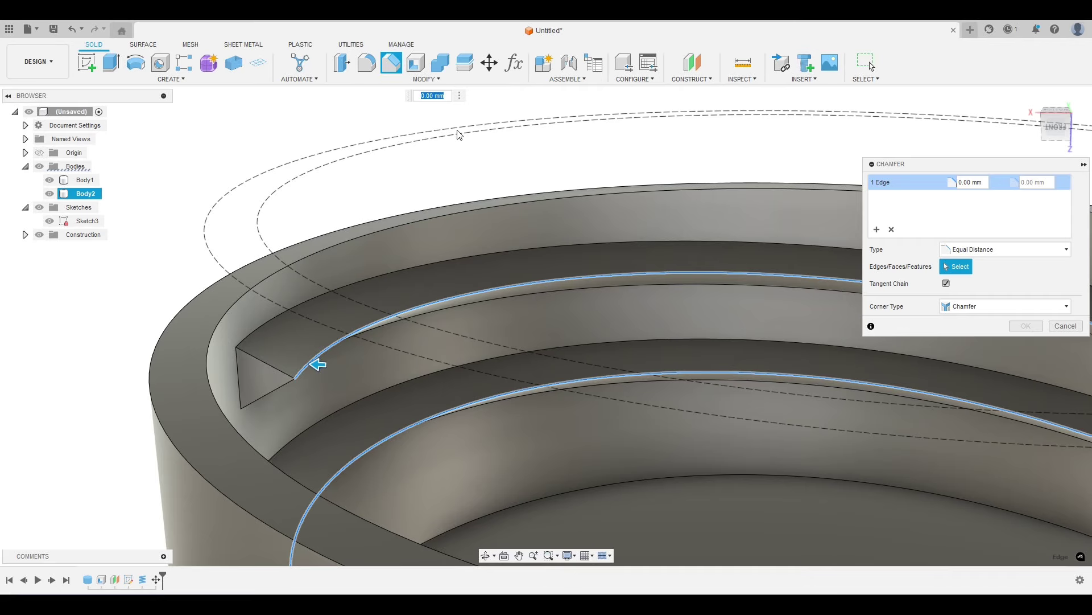
key(Return)
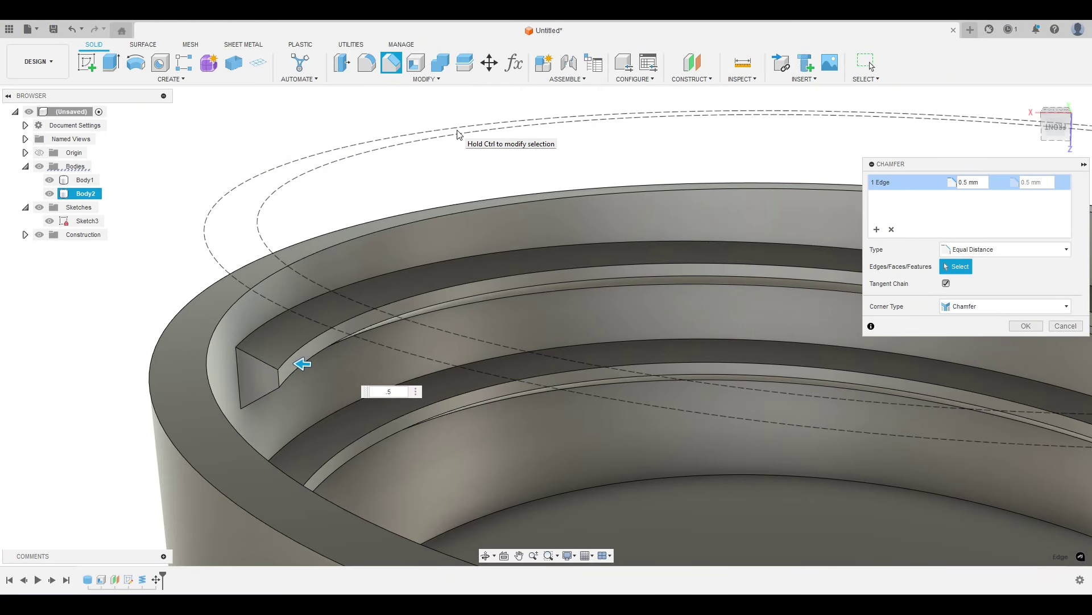
click(1034, 322)
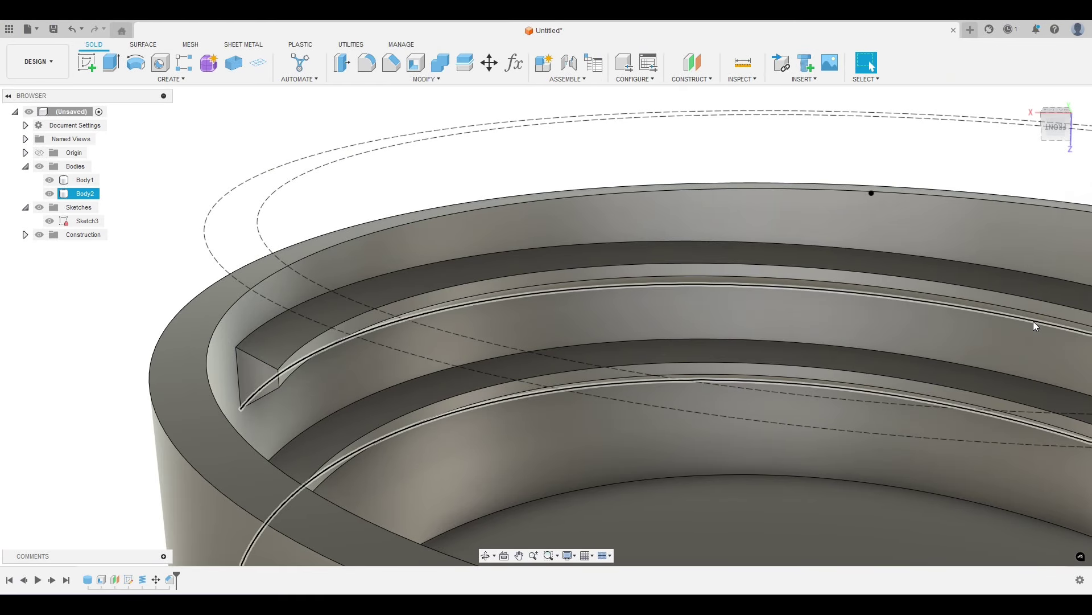
Step: Compare the chamfered thread's inner edge with the inner reference circle, looking straight into the cap's open end
scroll(349, 338, up, 1)
scroll(347, 337, down, 4)
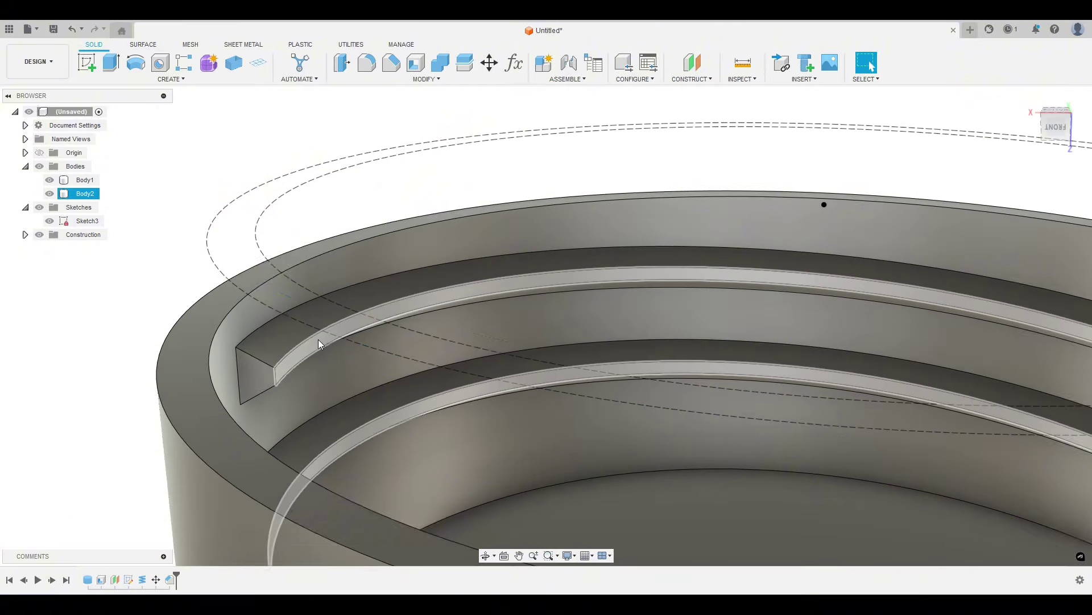
shift+middle_drag(178, 273, 190, 327)
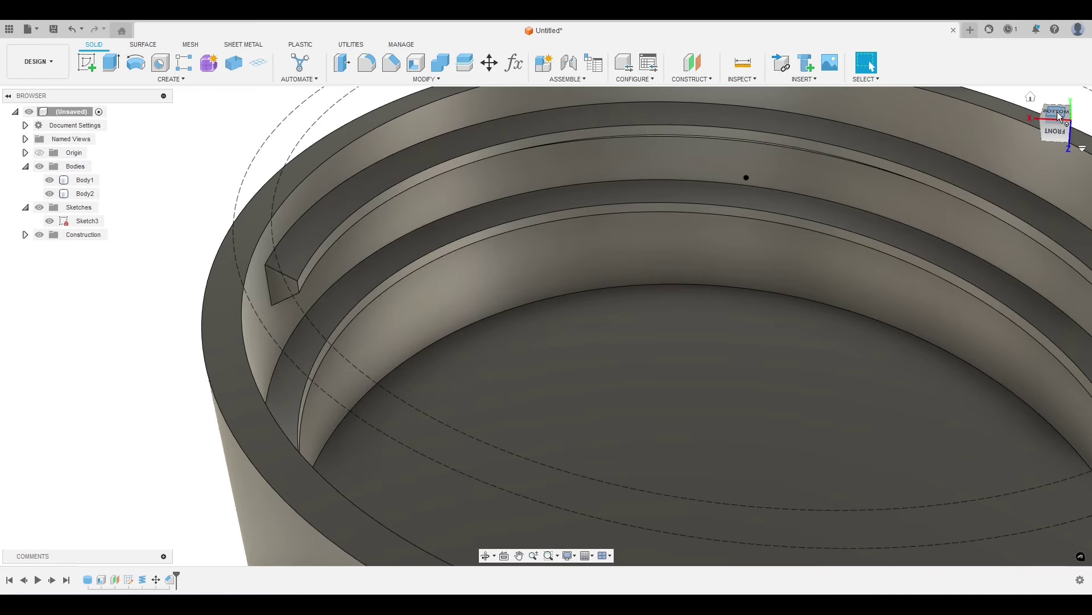
click(1056, 115)
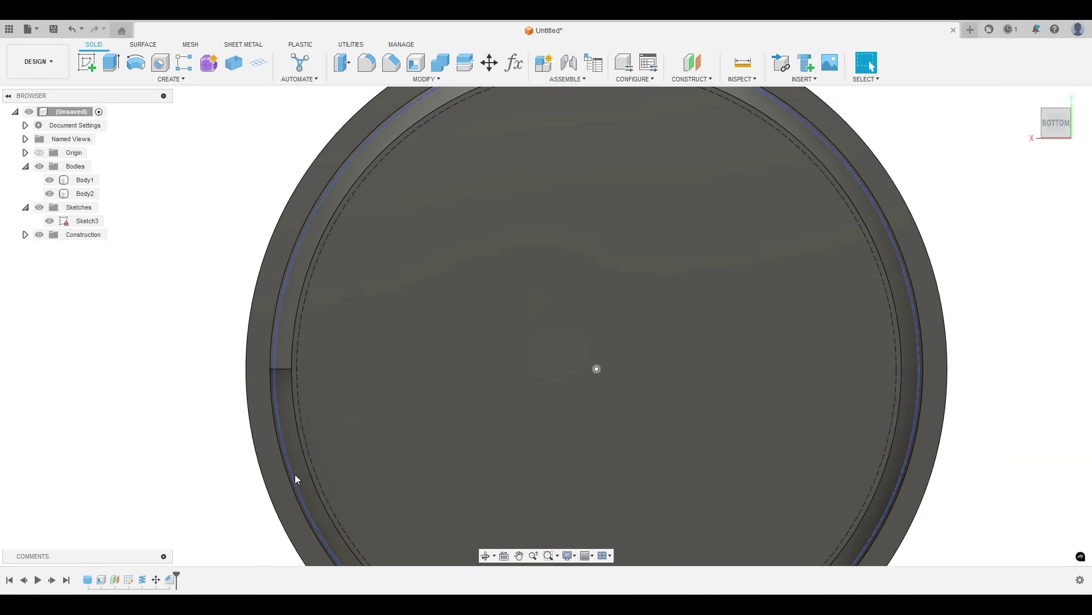
scroll(281, 369, up, 4)
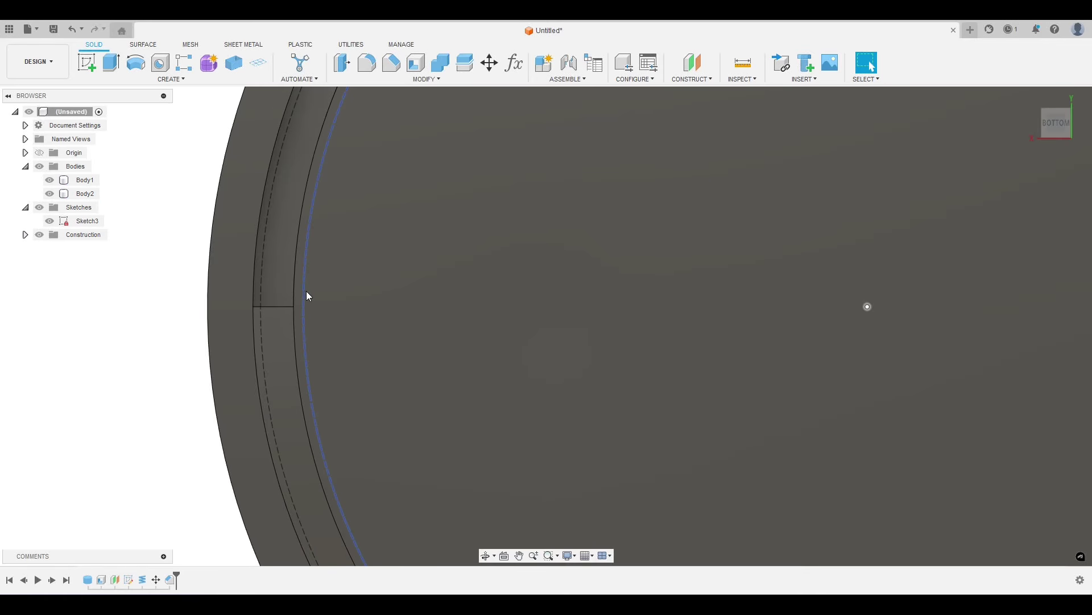
scroll(300, 292, up, 2)
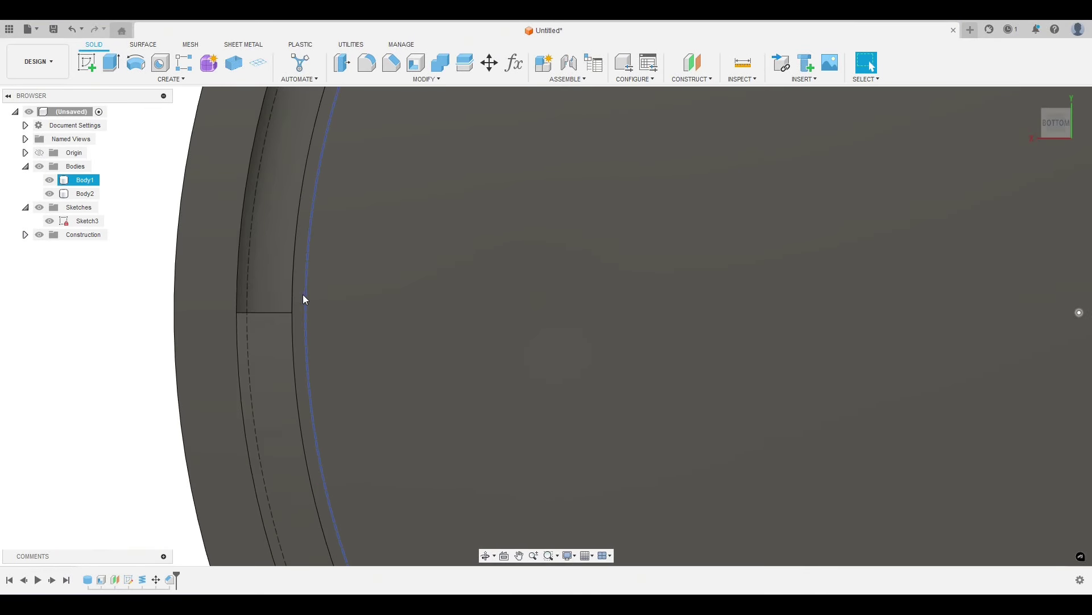
scroll(303, 296, down, 5)
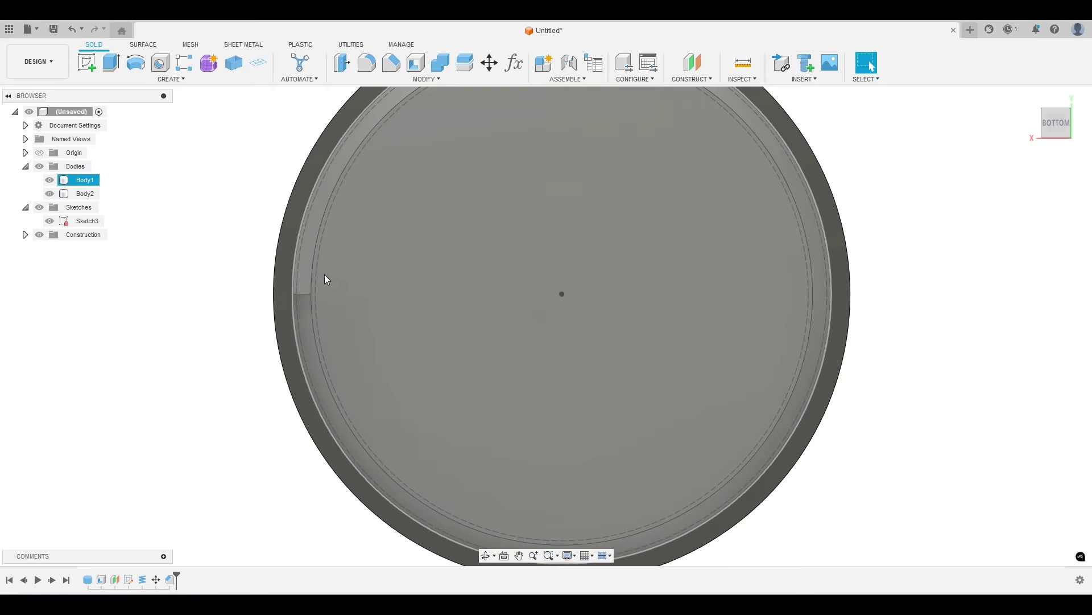
Step: Examine the blunt ends of the thread and the flat rim face around the cap's opening
shift+middle_drag(324, 278, 206, 371)
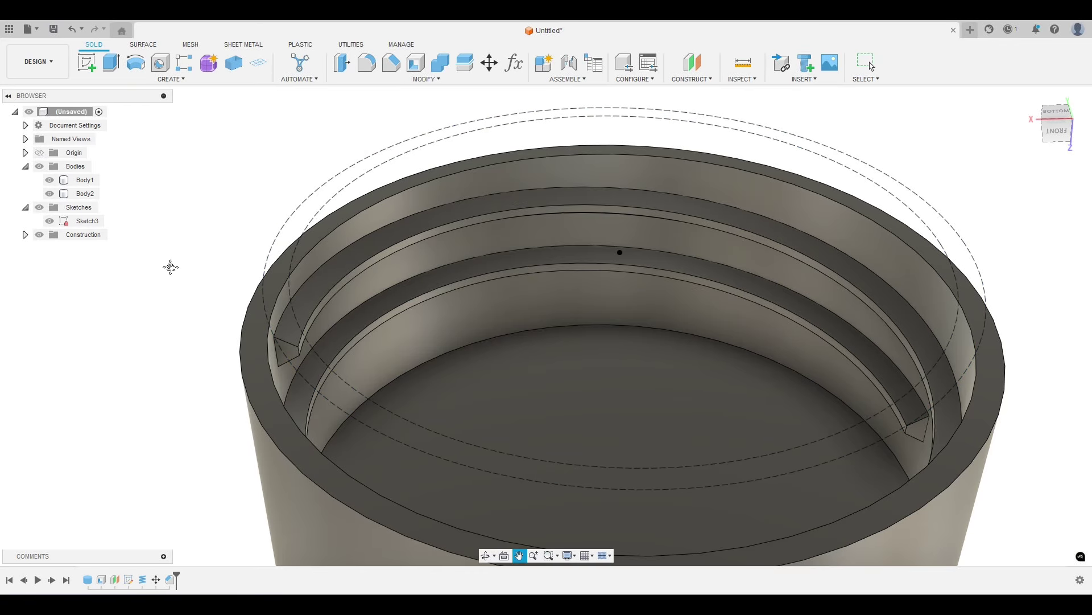
shift+middle_drag(170, 263, 169, 237)
scroll(171, 271, down, 3)
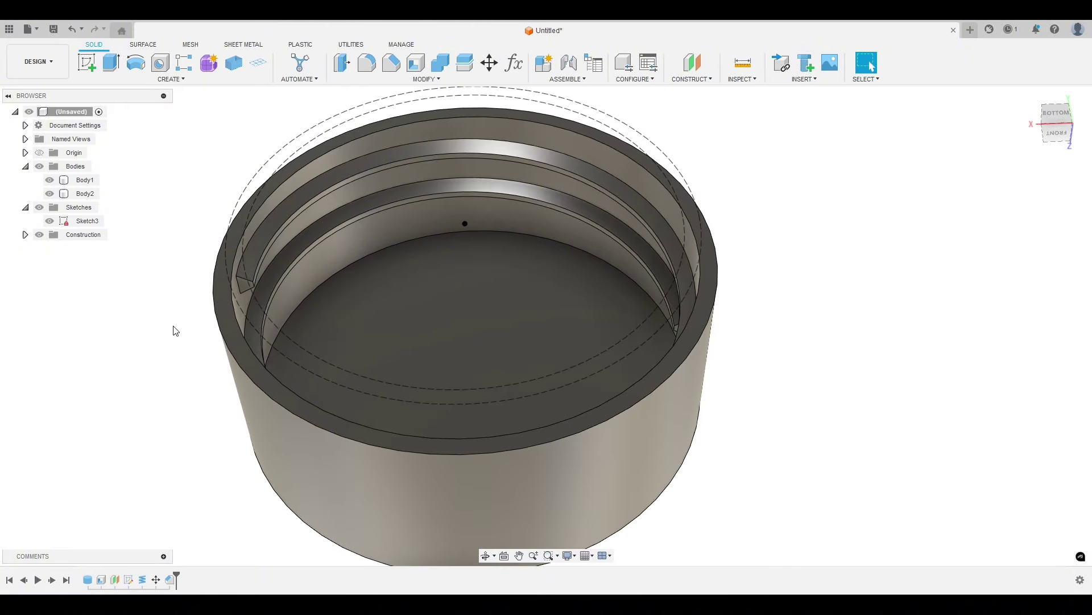
shift+middle_drag(173, 327, 157, 310)
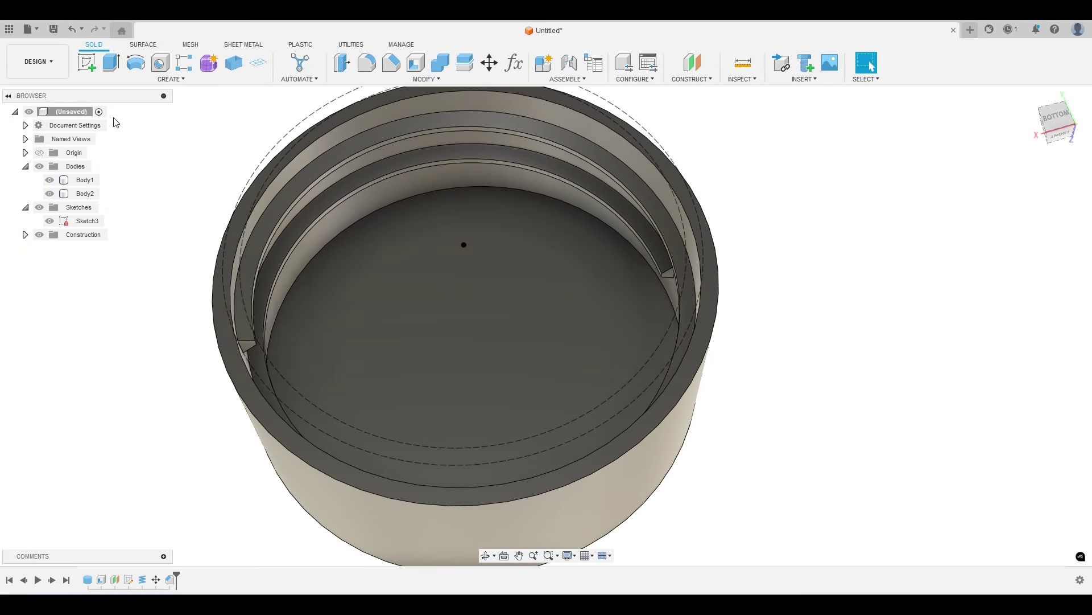
click(243, 374)
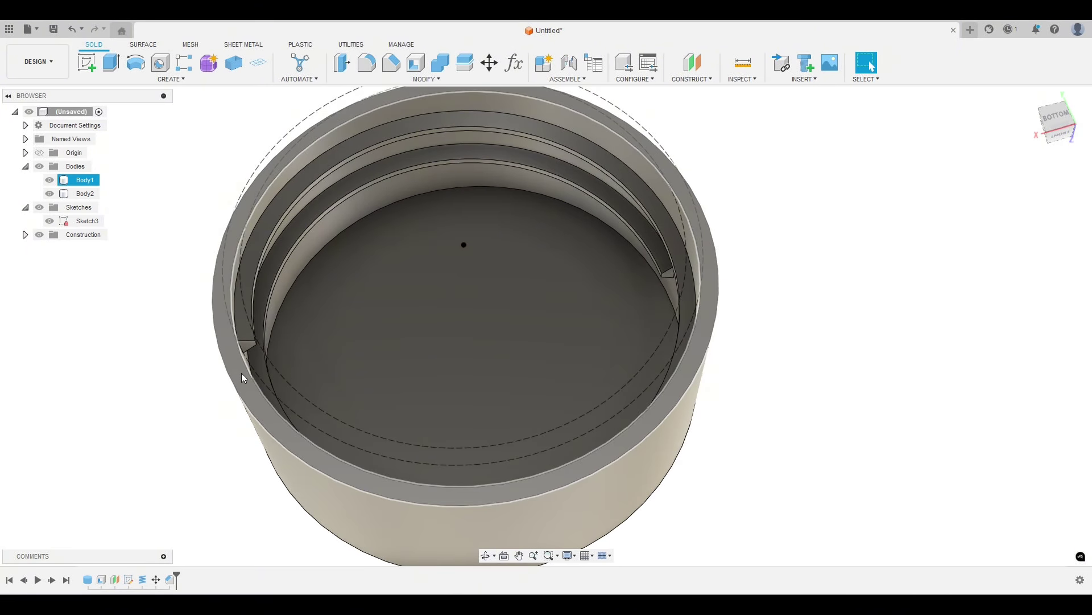
click(702, 335)
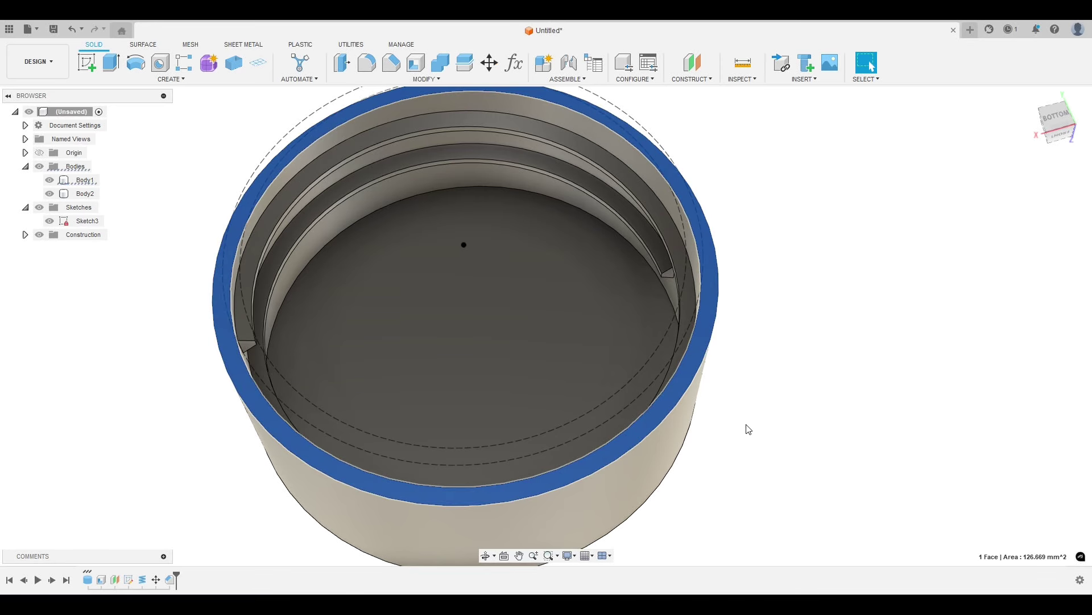
shift+middle_drag(746, 429, 630, 401)
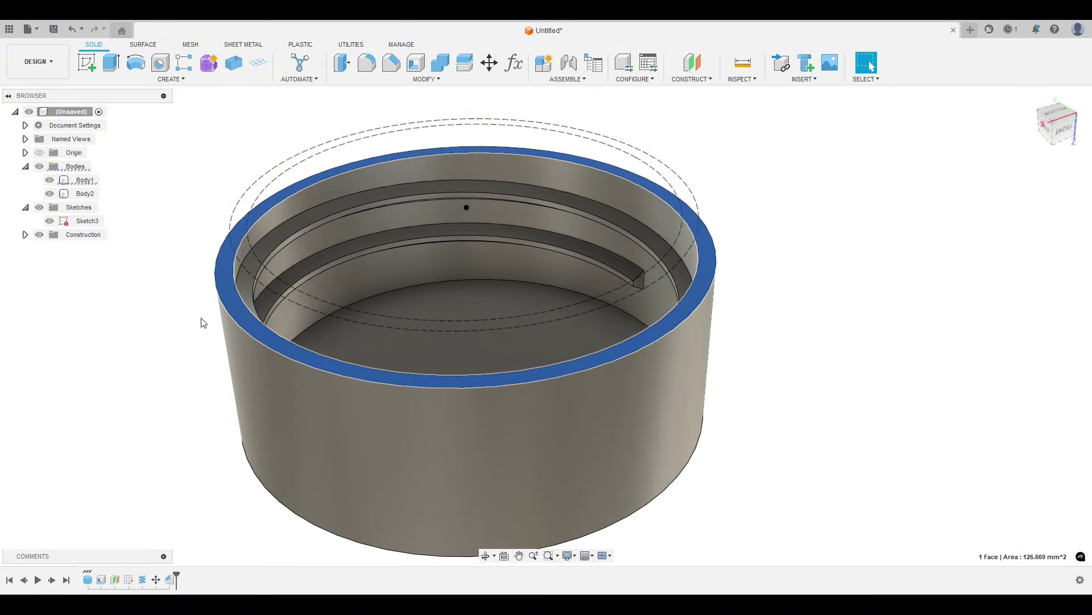
click(165, 296)
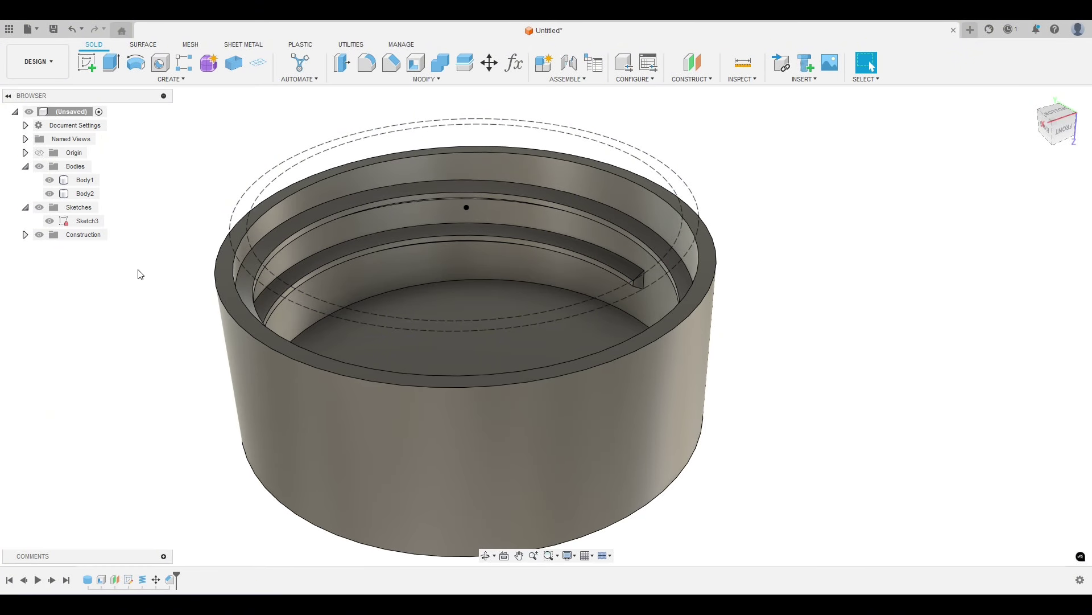
Step: Sketch on the cap's open rim face and project the cap's inner edge, the thread's inner edge and both reference circles
click(86, 64)
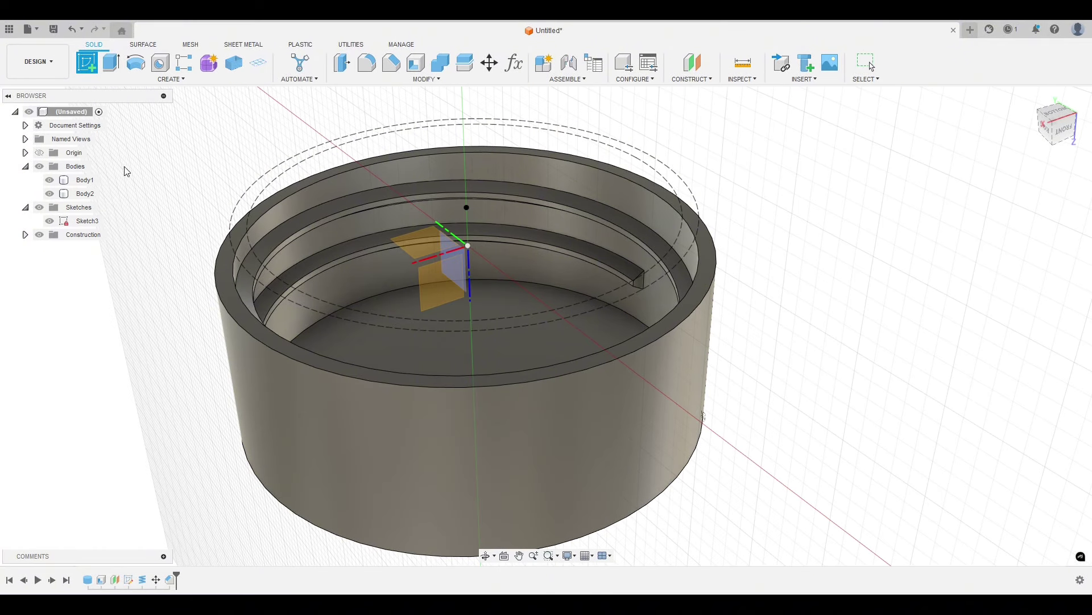
click(227, 281)
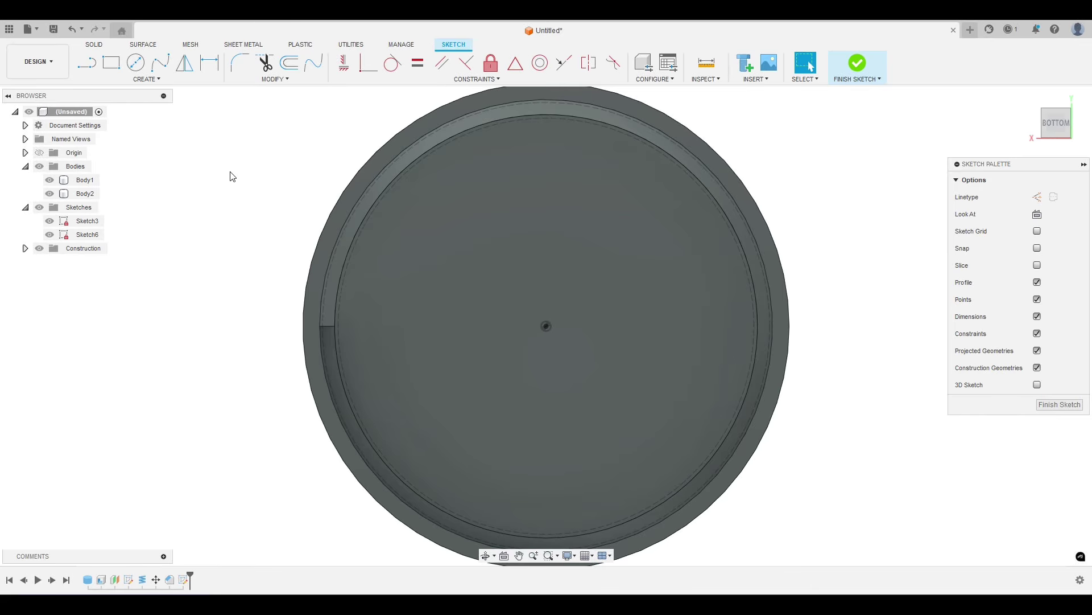
click(153, 82)
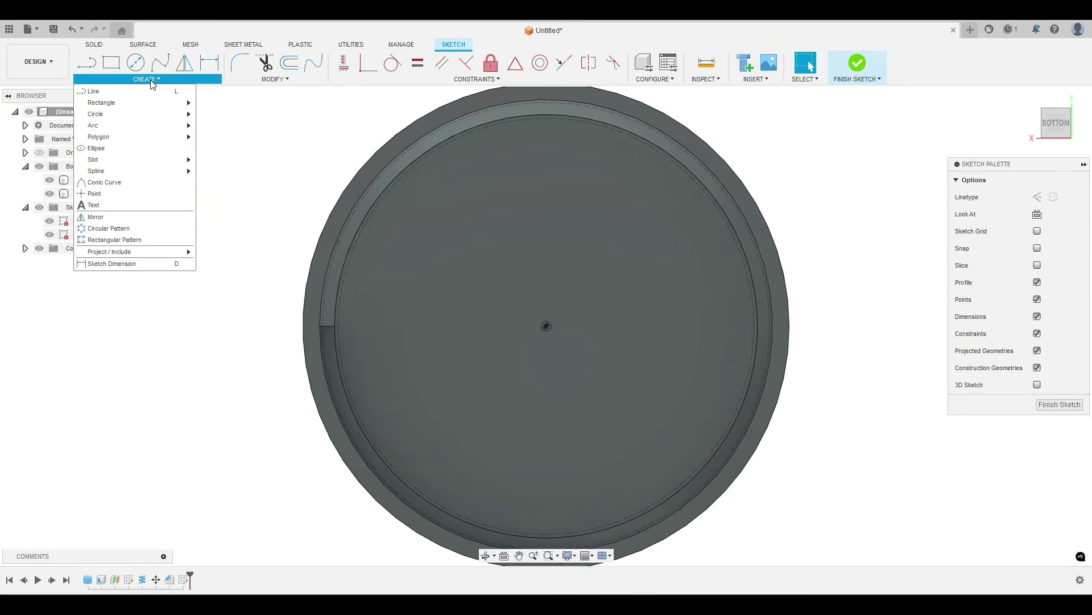
mouse_move(136, 251)
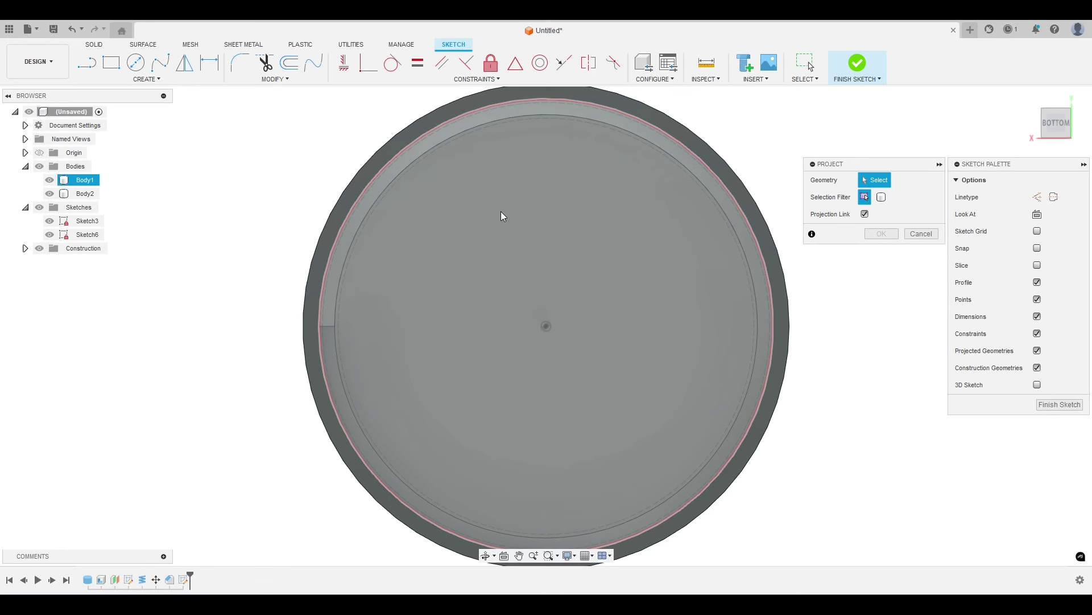
scroll(368, 156, up, 5)
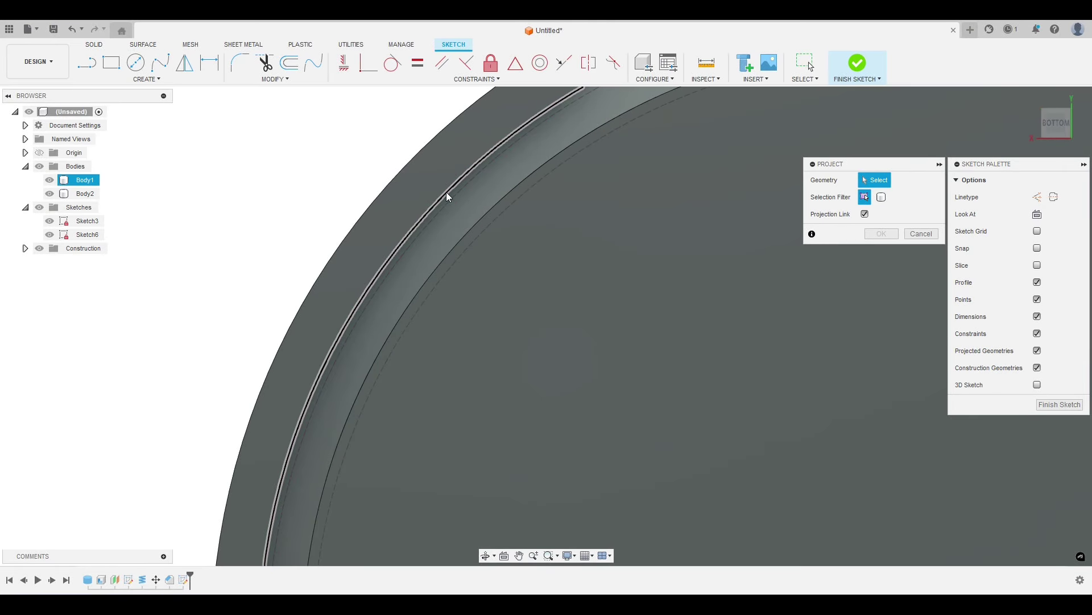
click(446, 192)
click(450, 199)
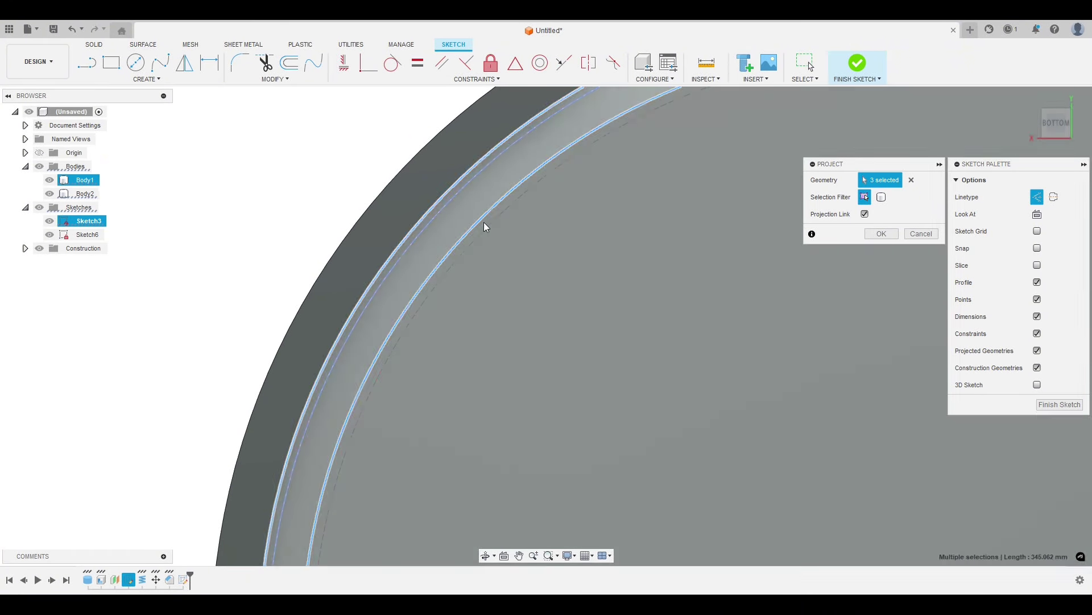
click(485, 228)
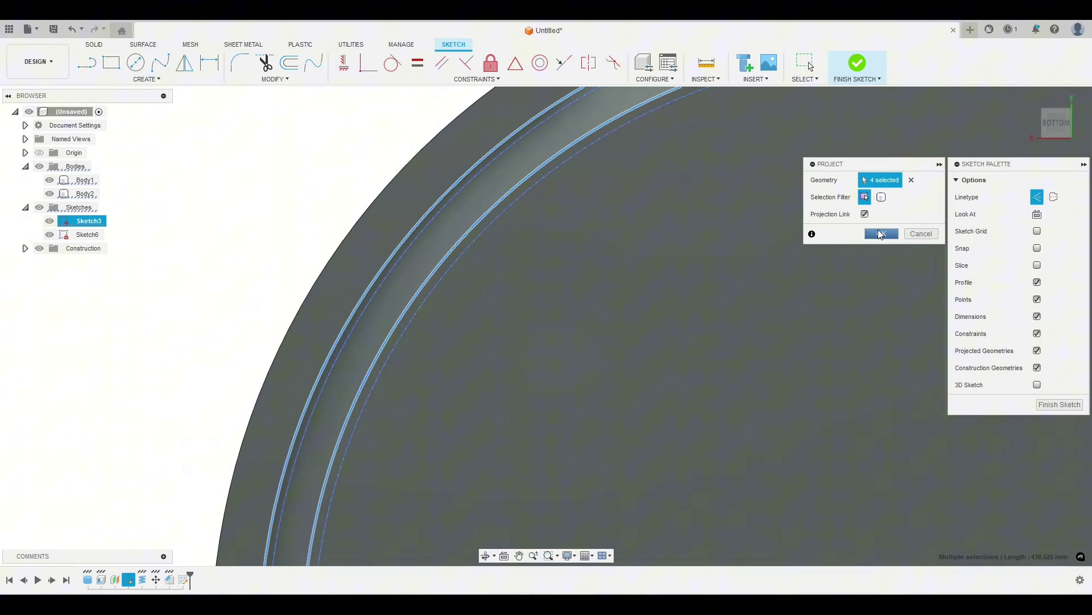
click(879, 233)
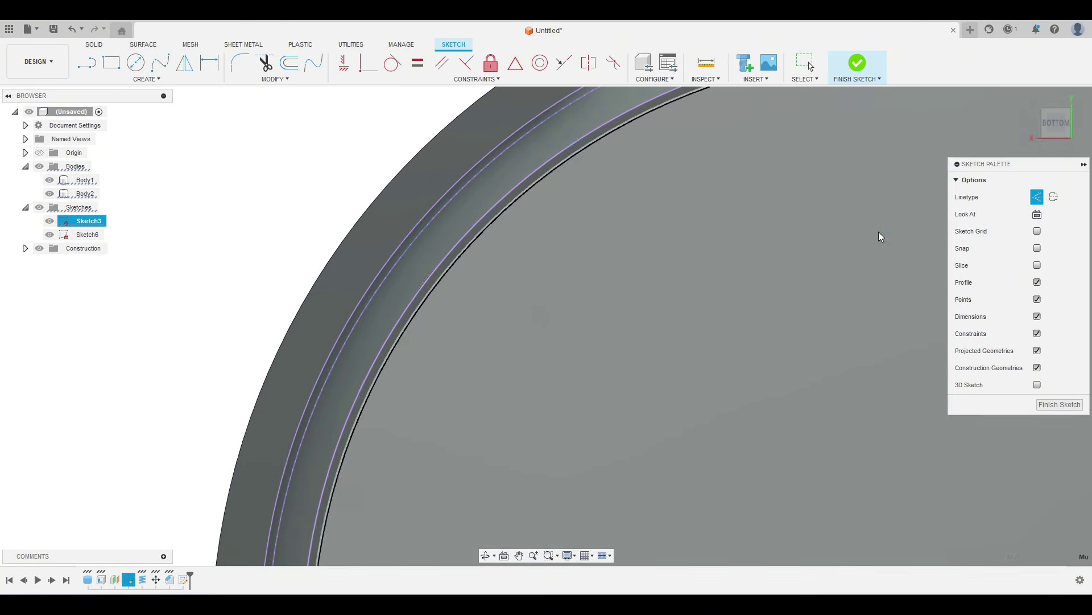
Step: Hide the reference-circle sketch, the cap body and the thread body, leaving only the sketch of projected edges
click(51, 221)
click(50, 194)
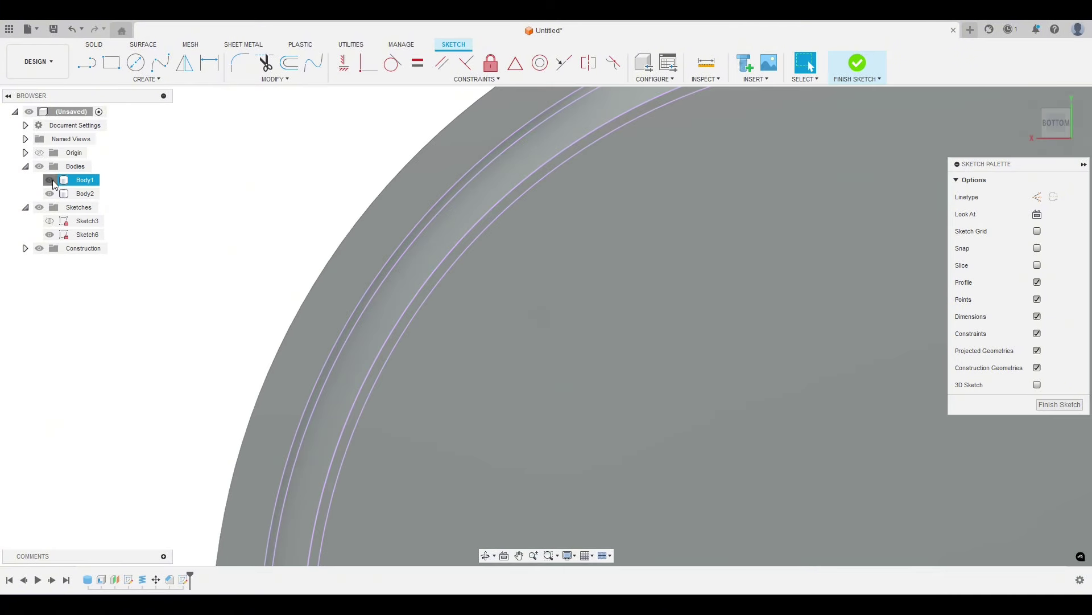
click(49, 180)
scroll(232, 236, down, 5)
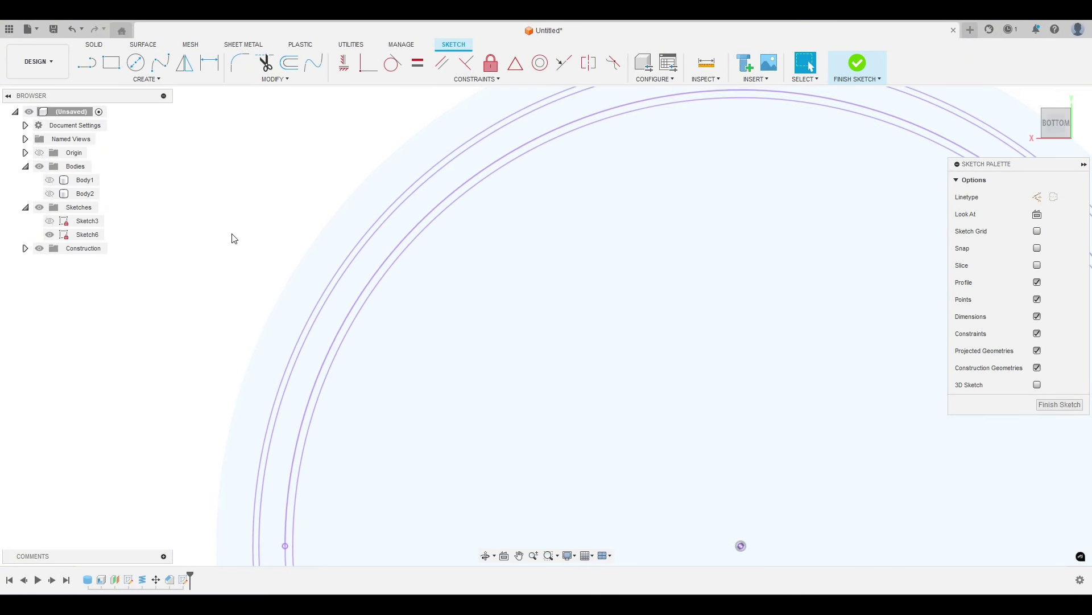
scroll(234, 306, up, 8)
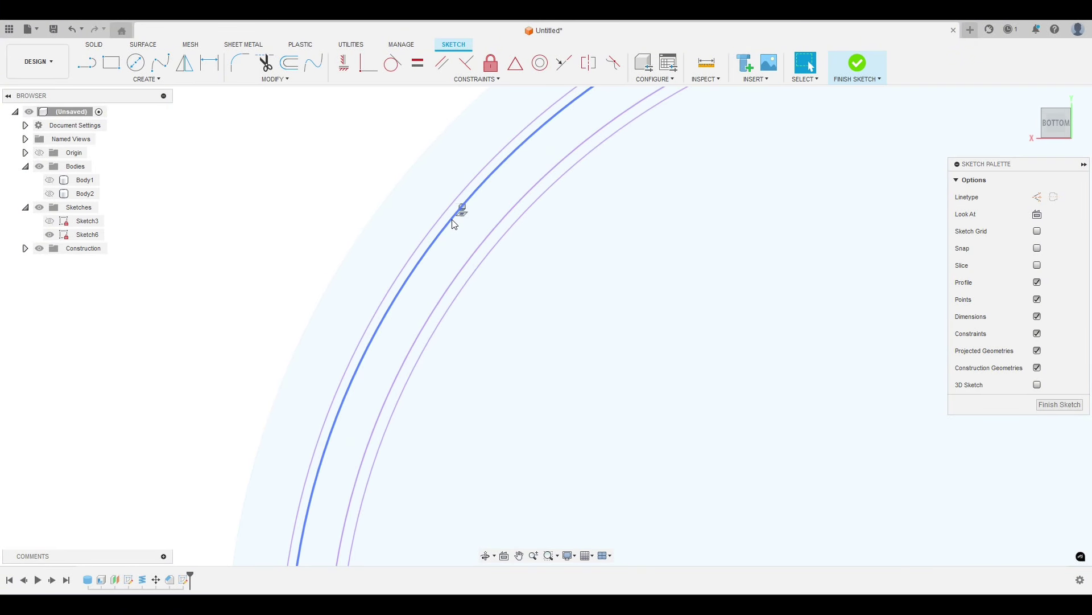
Step: Convert the two projected reference circles, 32.00 mm and 29.75 mm in diameter, to construction lines
click(454, 223)
key(x)
click(478, 268)
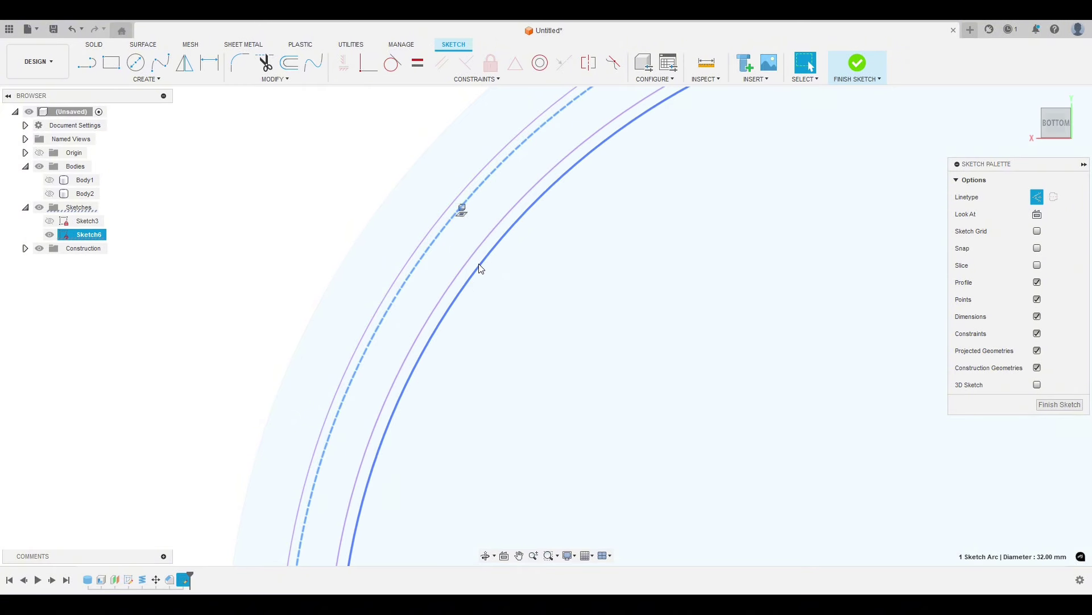
key(x)
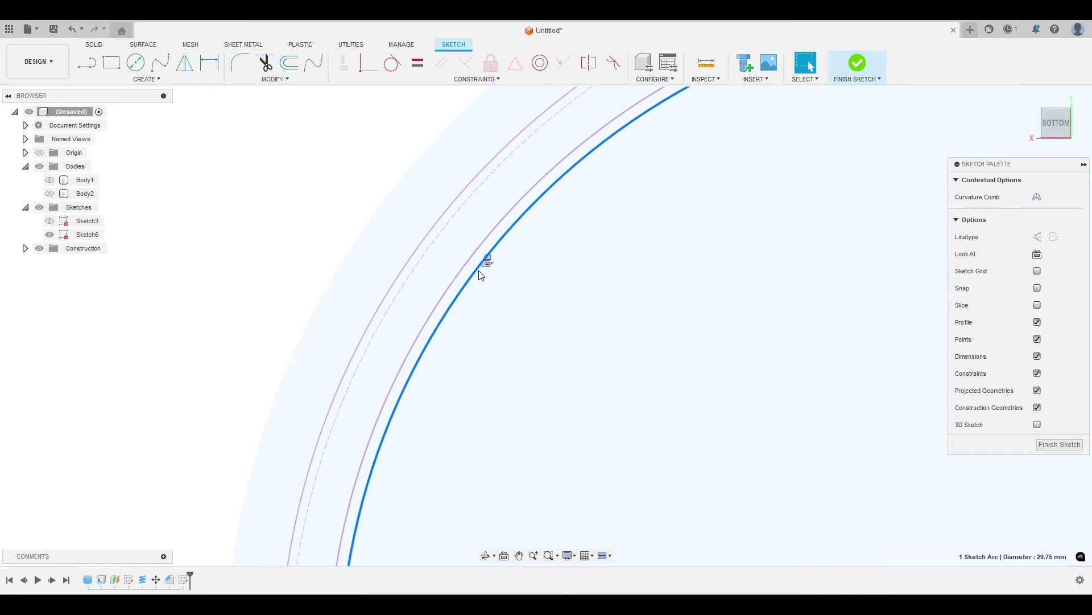
key(Escape)
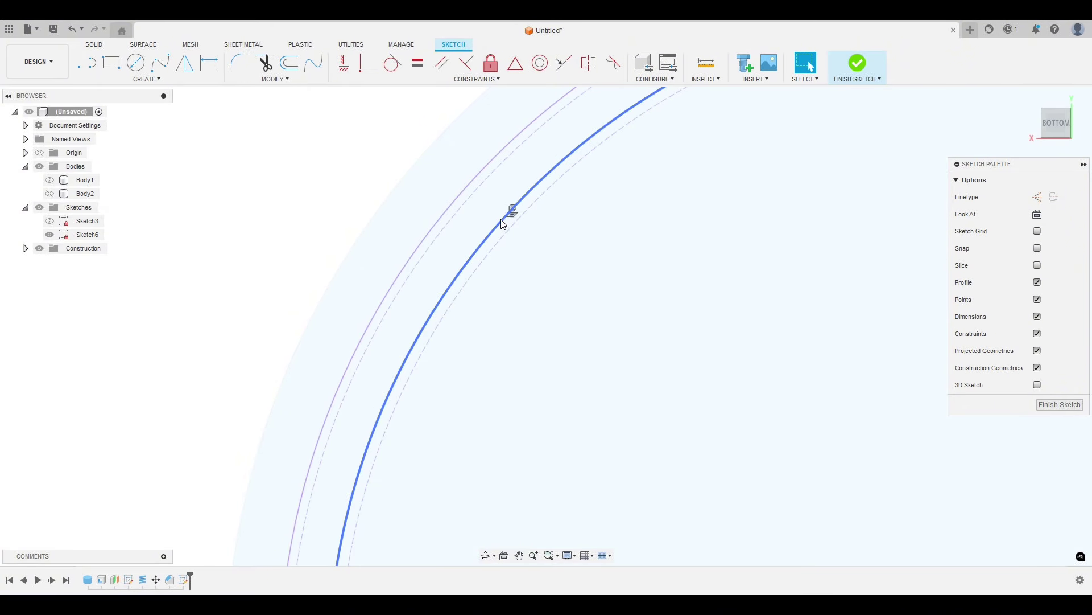
Step: Measure the gap between the thread's inner edge and inner reference circle, and between the cap's inner edge and outer reference circle
click(503, 225)
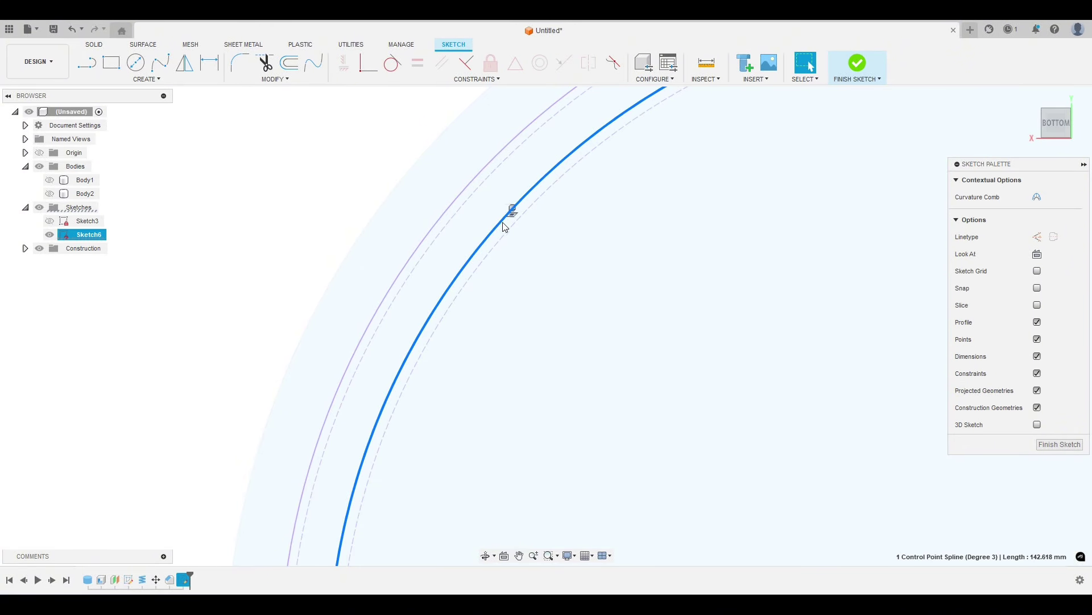
ctrl+click(508, 235)
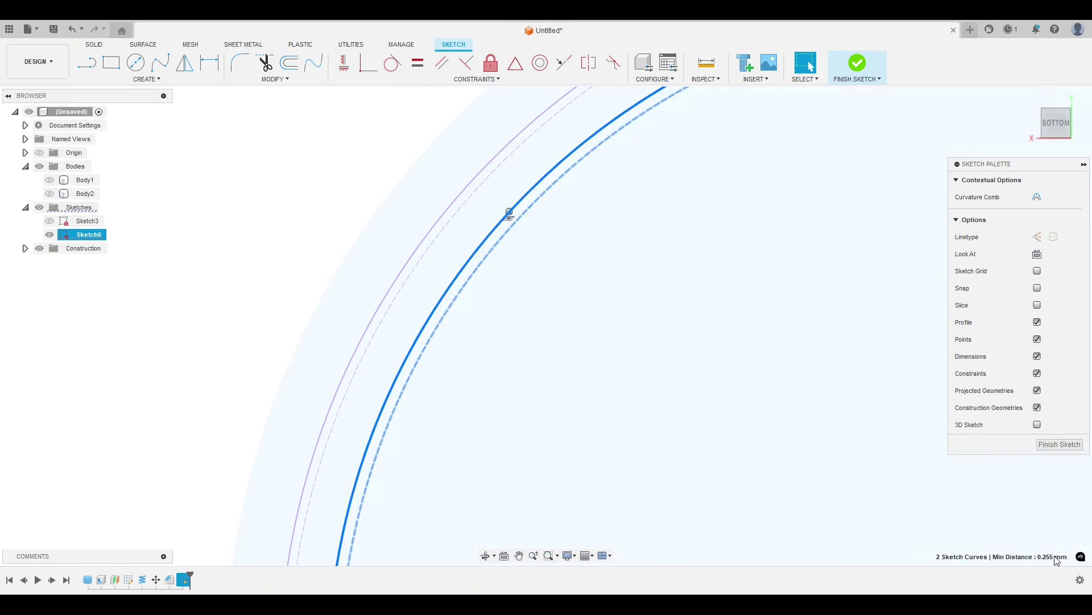
click(276, 222)
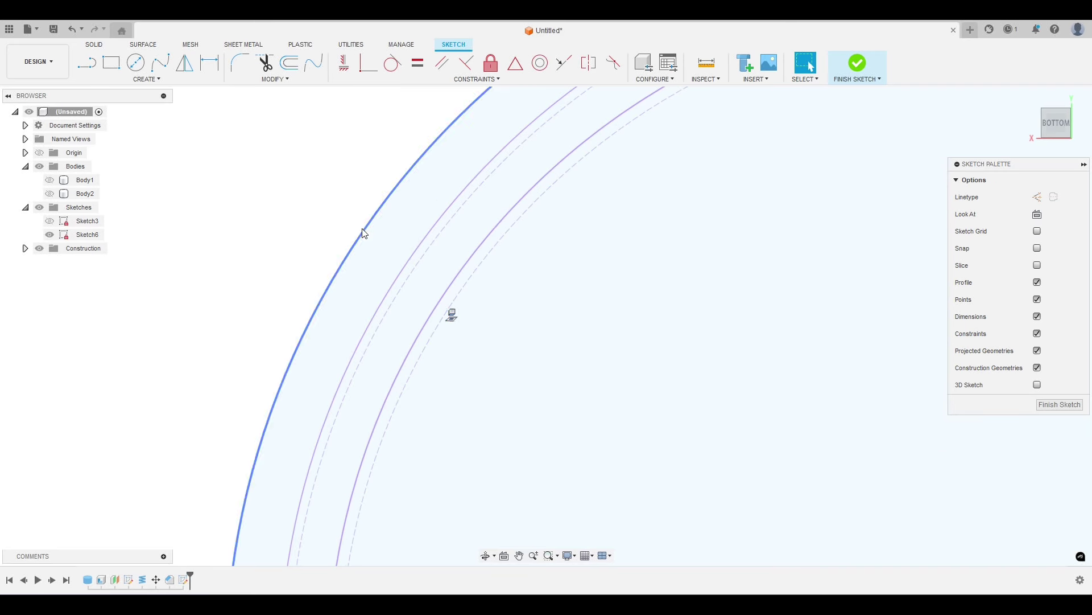
click(434, 227)
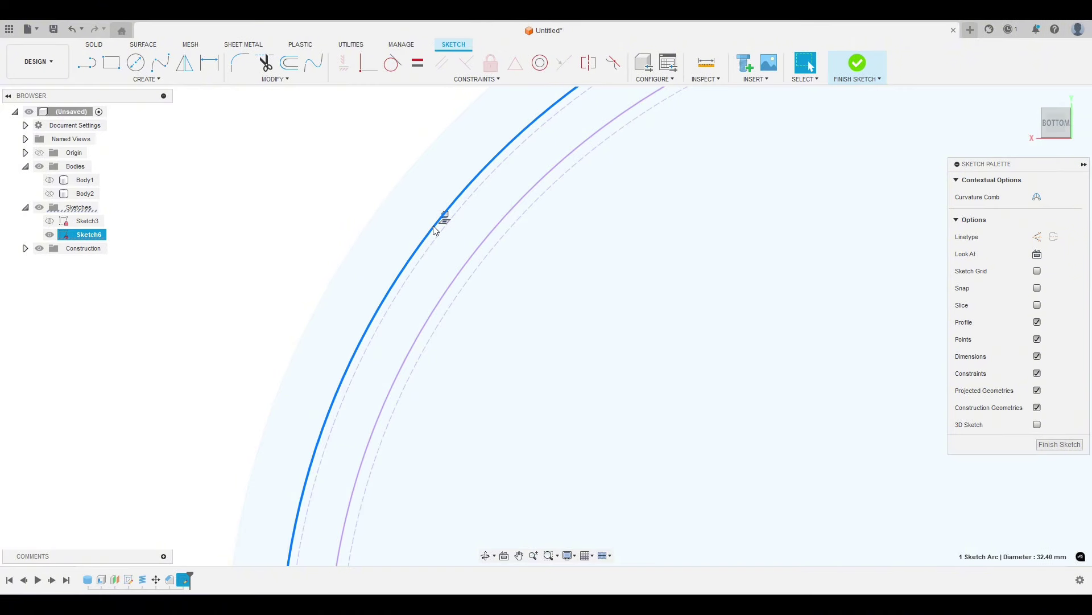
click(439, 240)
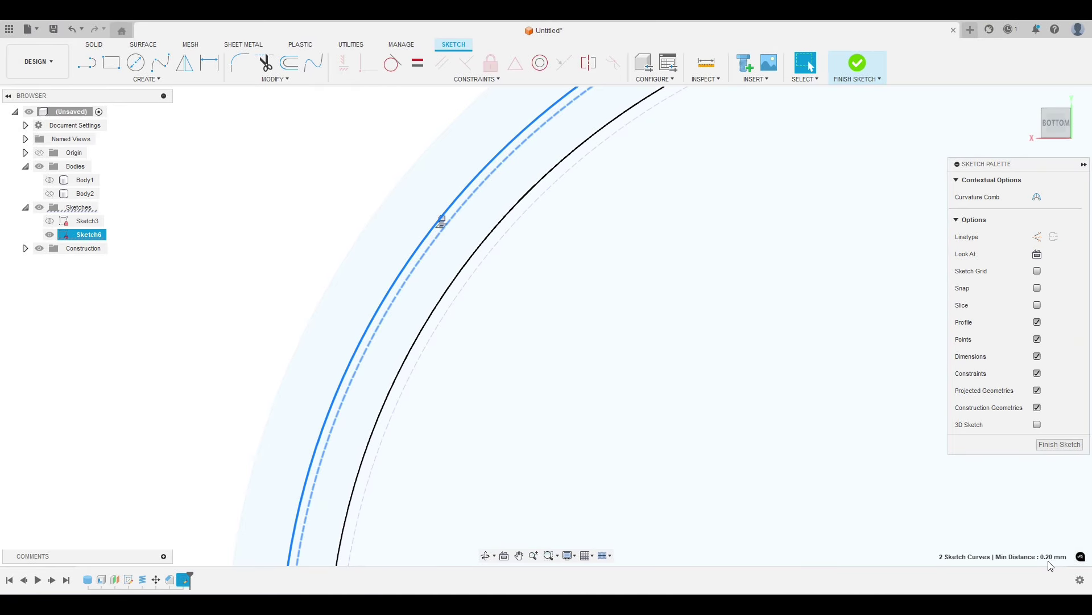
click(299, 262)
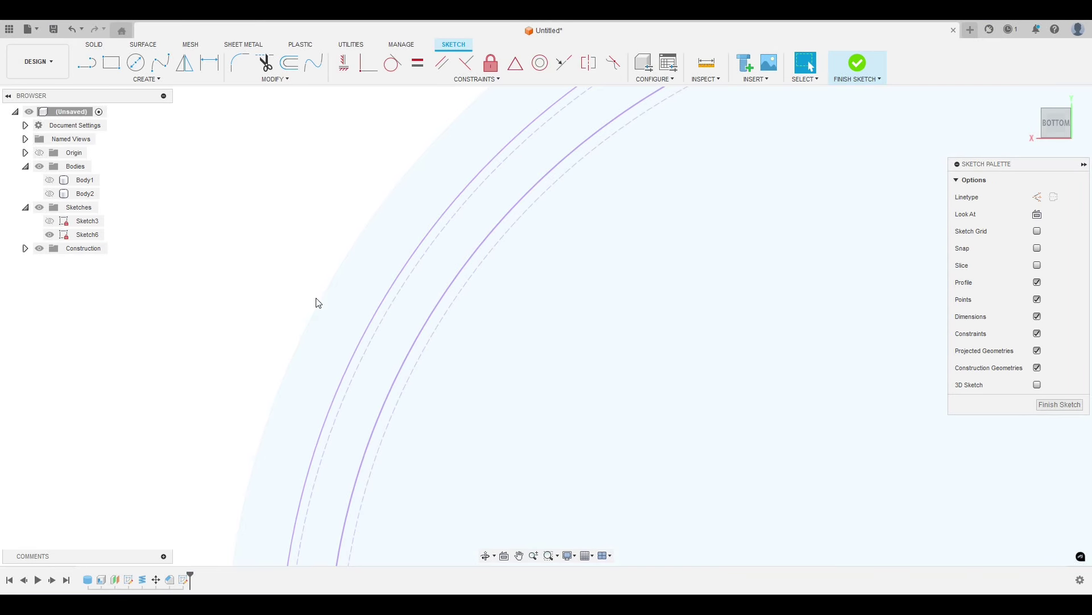
scroll(276, 310, down, 6)
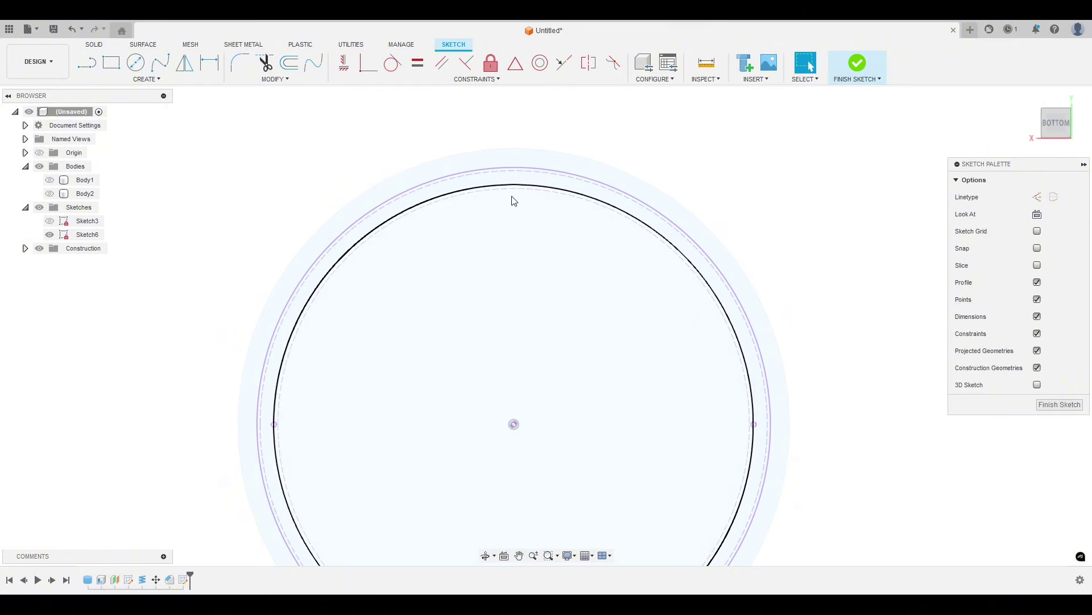
Step: Finish the sketch, show the cap and thread bodies again and hide the sketch of projected edges
click(857, 63)
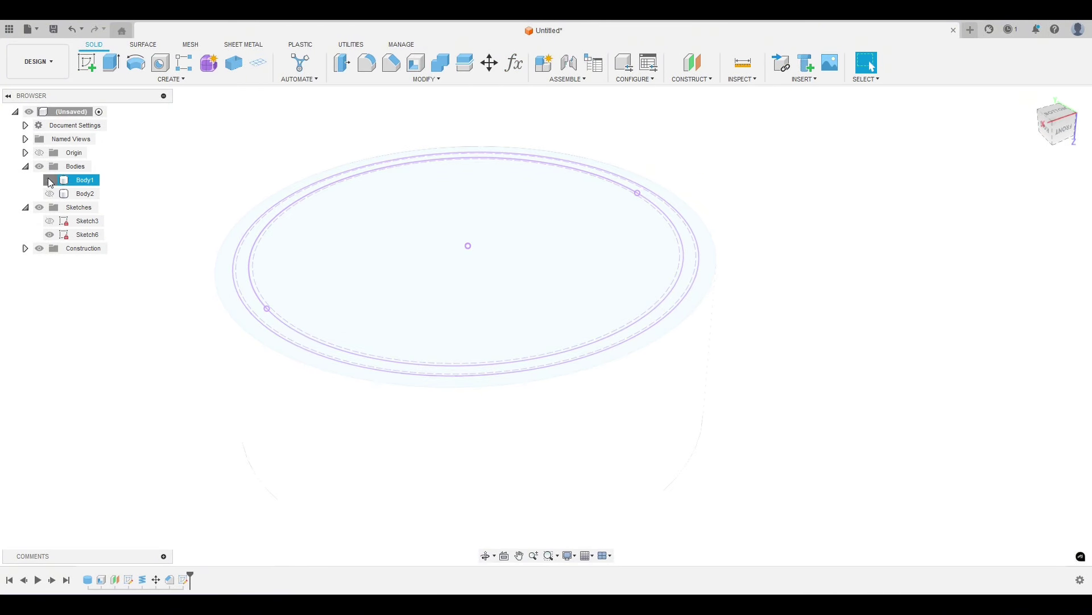
click(49, 180)
click(50, 194)
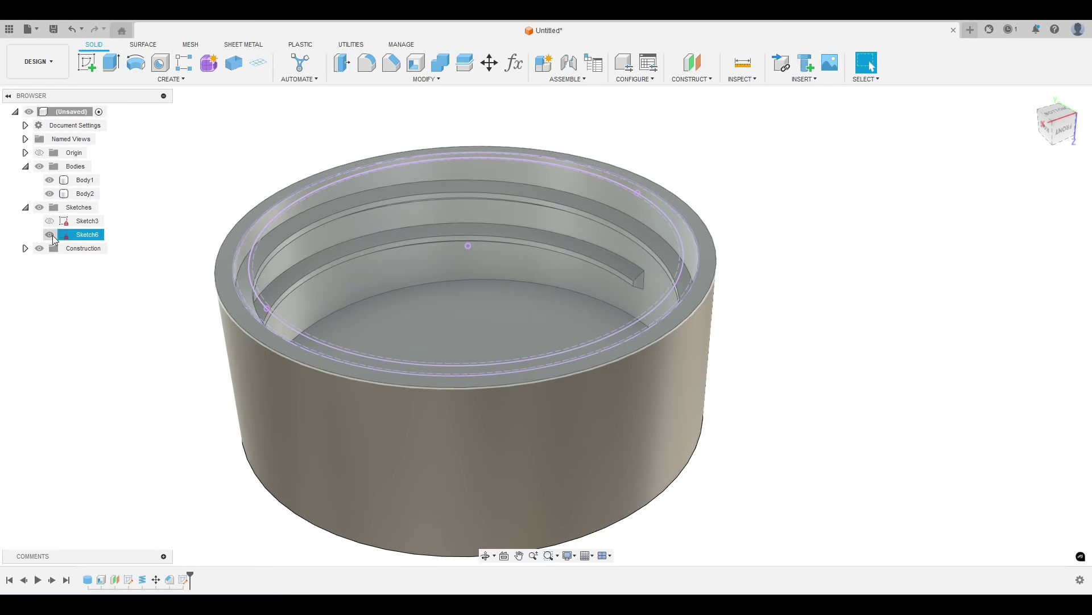
click(50, 235)
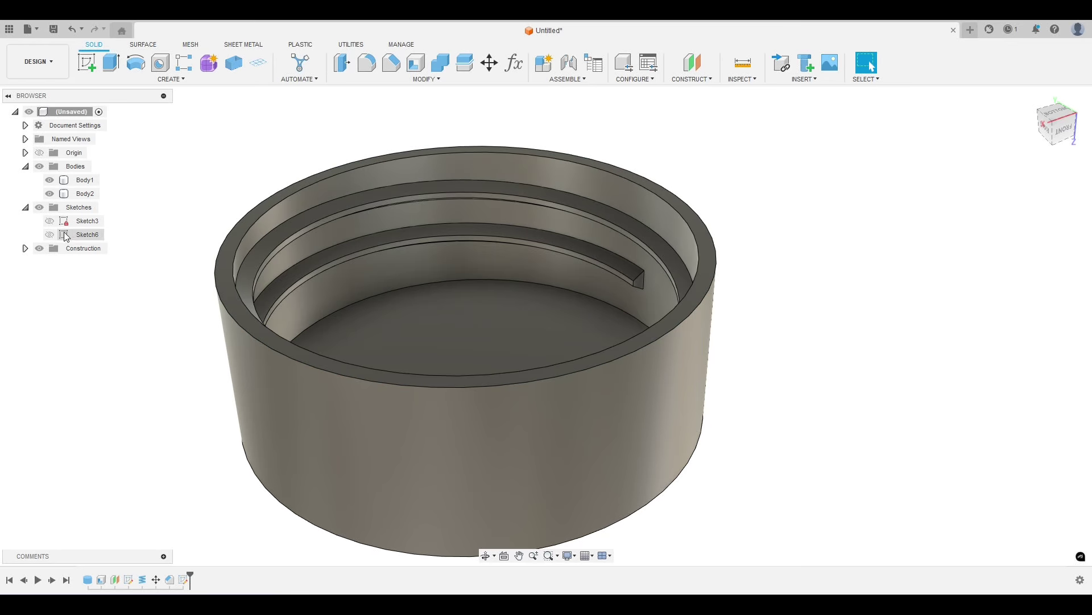
Step: Set the Inside_Cap_Diameter user parameter to 32.6 mm
click(518, 63)
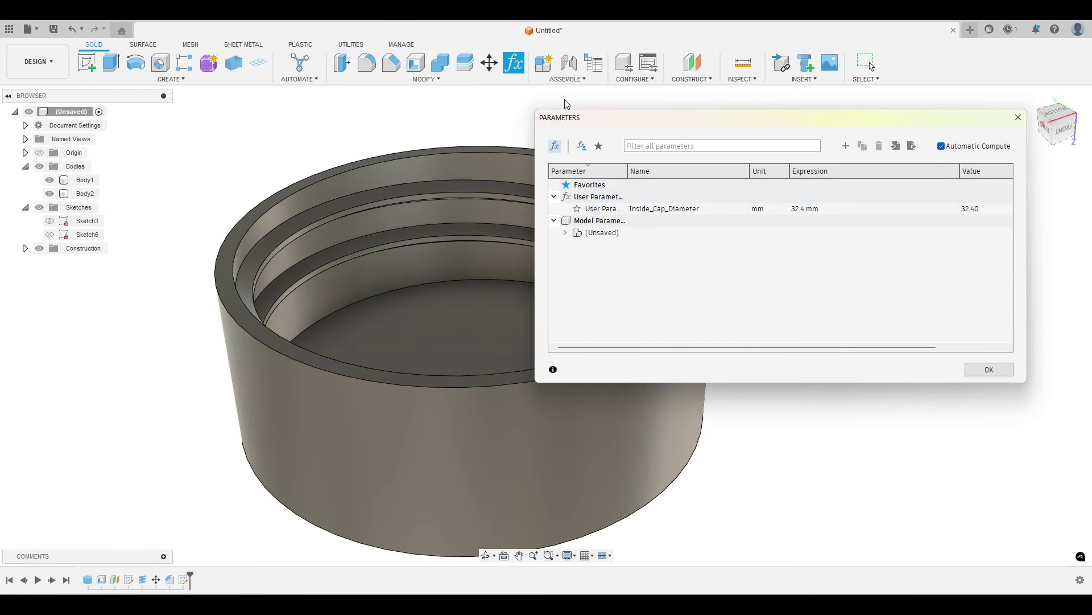
click(805, 209)
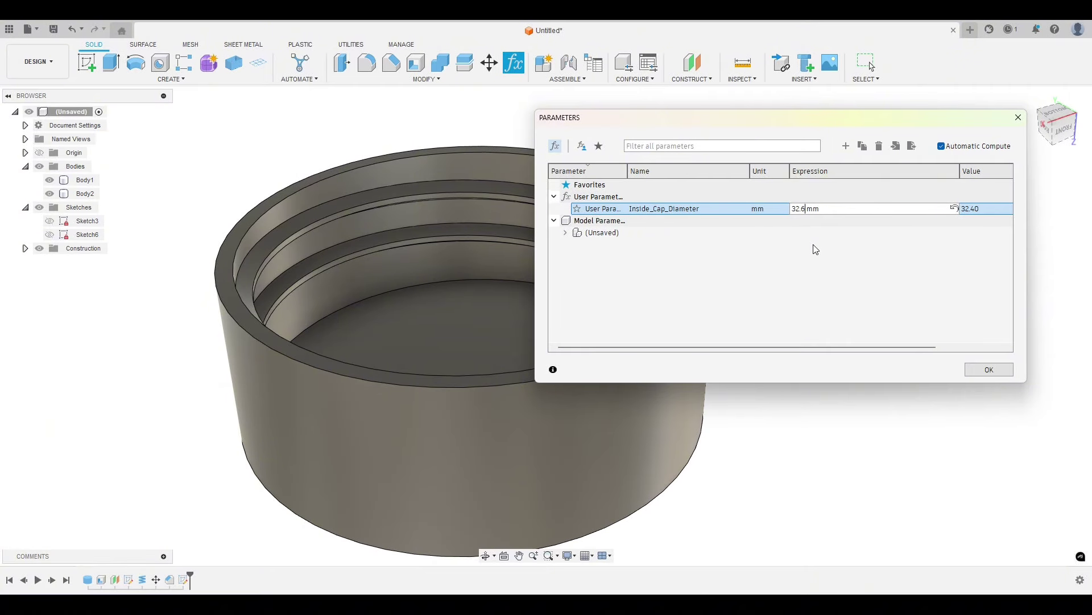
click(973, 370)
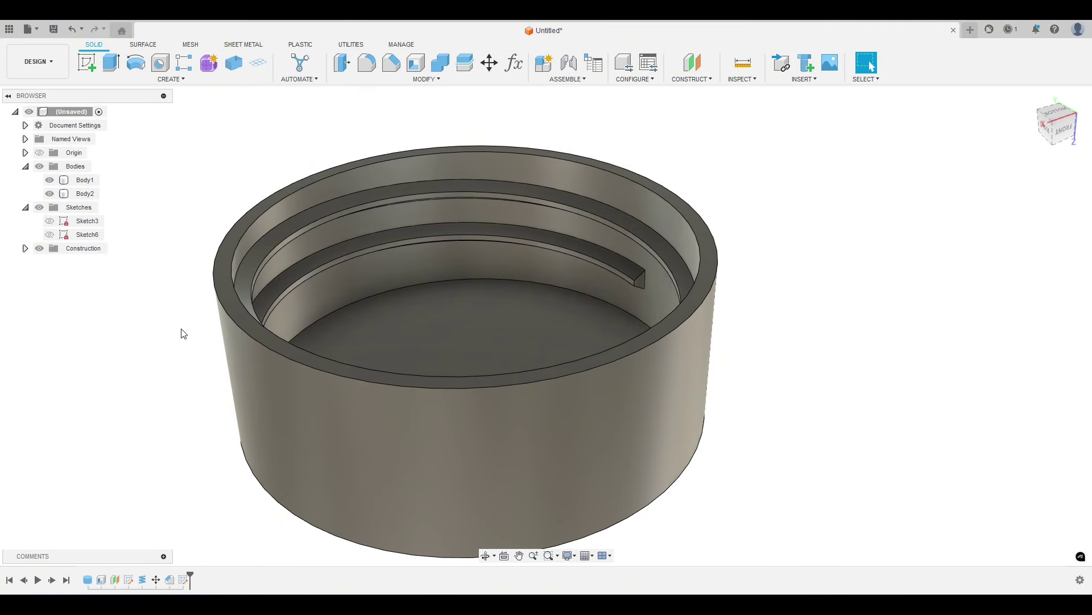
shift+middle_drag(173, 331, 175, 333)
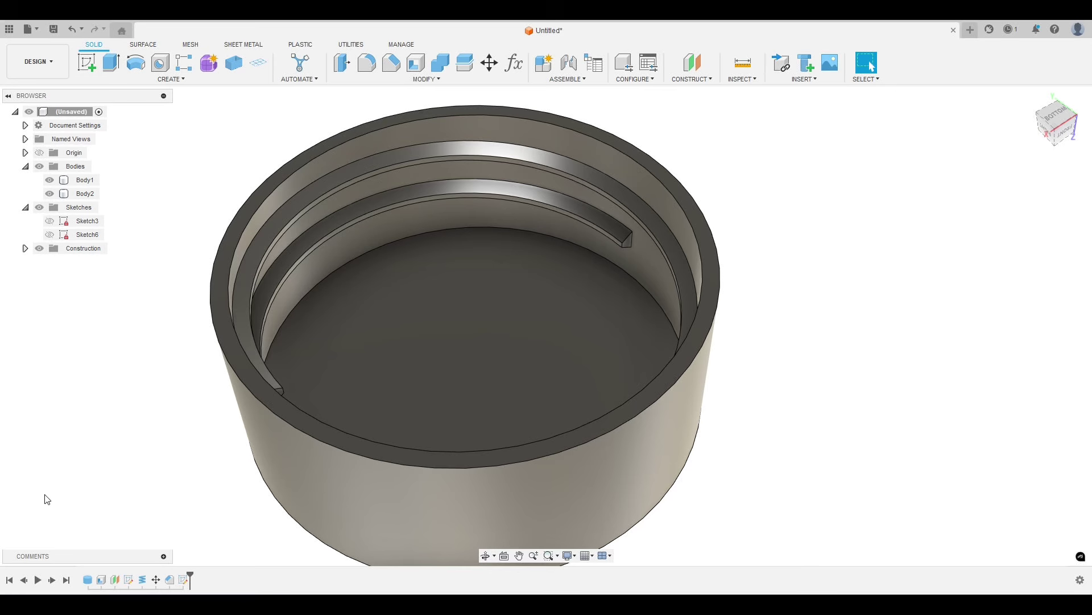
Step: Review the coil feature's diameter expression and settings, and inspect how the thread meets the cap's inner wall
double_click(142, 579)
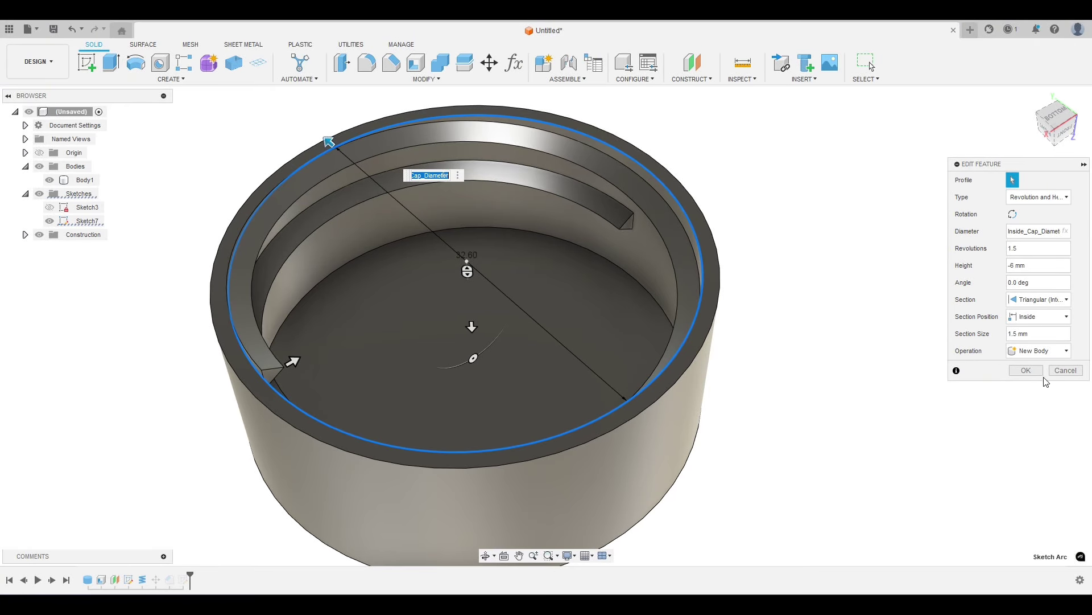
click(1027, 371)
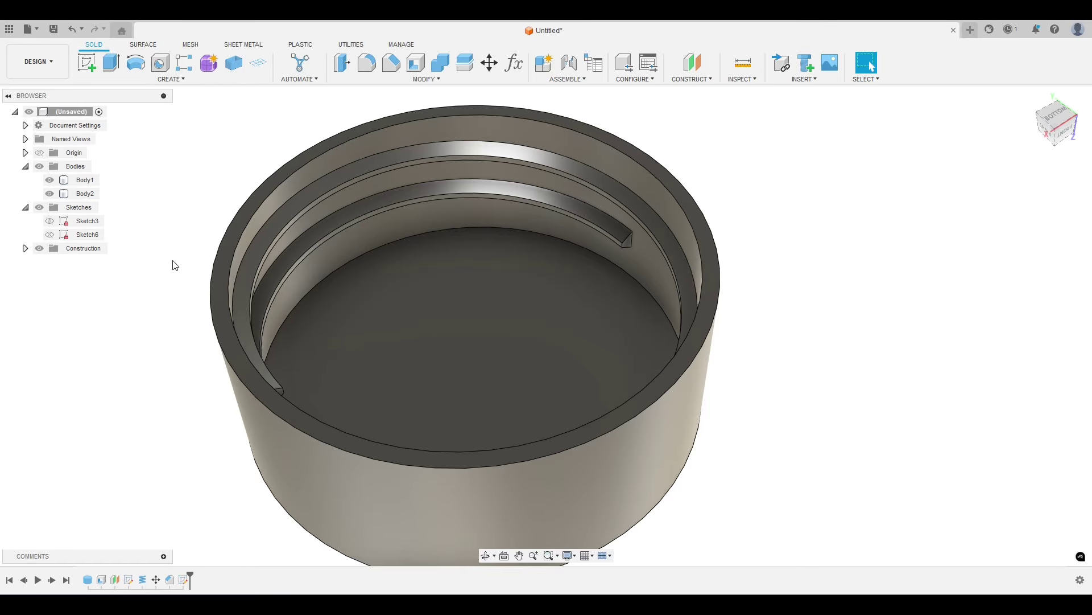
scroll(173, 261, up, 5)
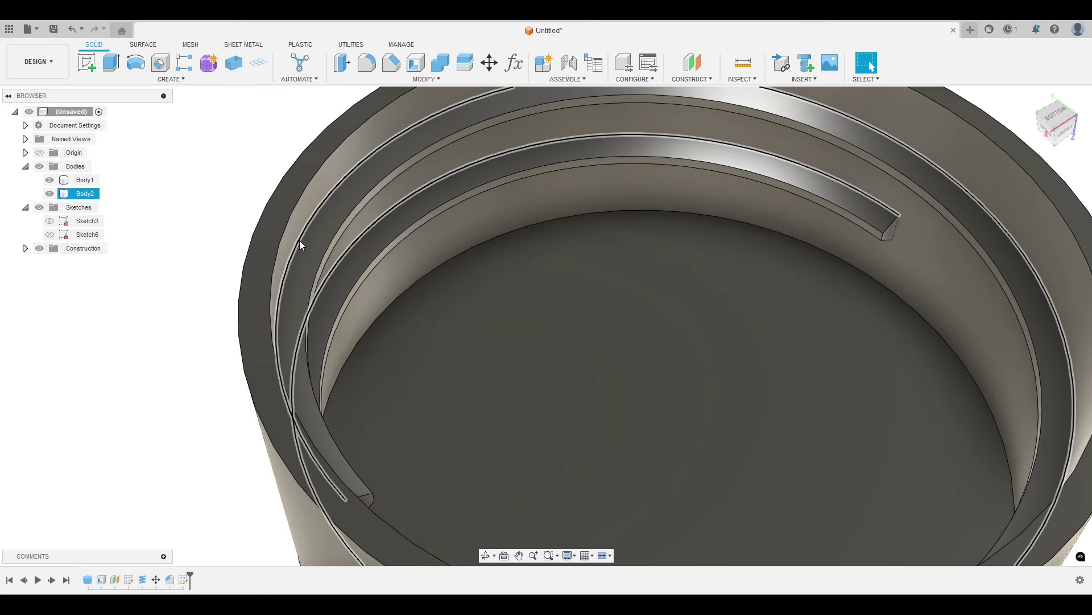
click(298, 224)
click(189, 248)
scroll(195, 239, down, 4)
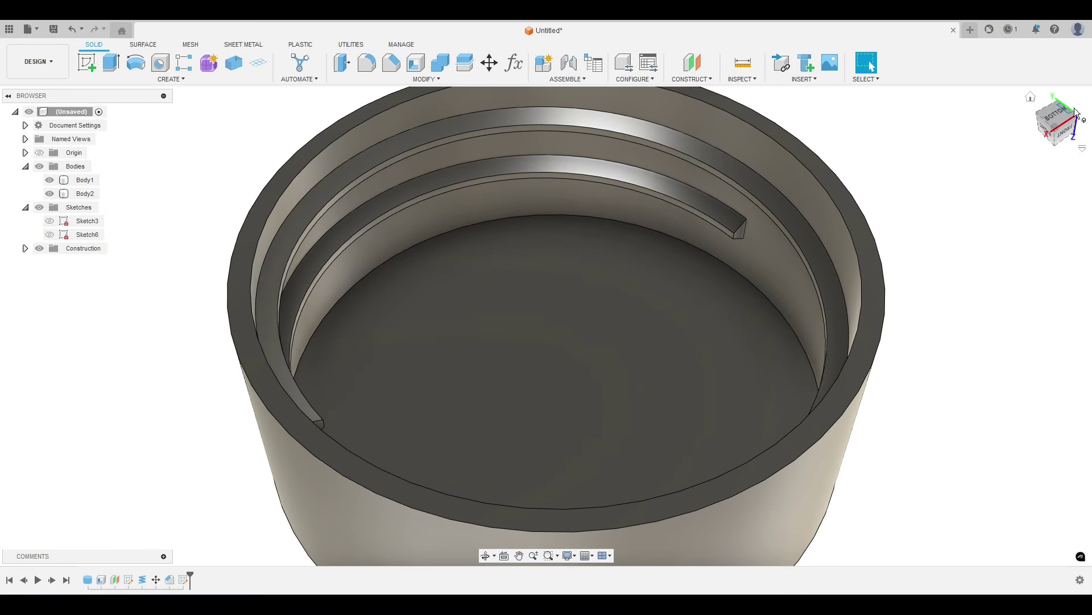
Step: Look straight into the cap's open end, hide both bodies and show the sketch of projected edges
click(1060, 118)
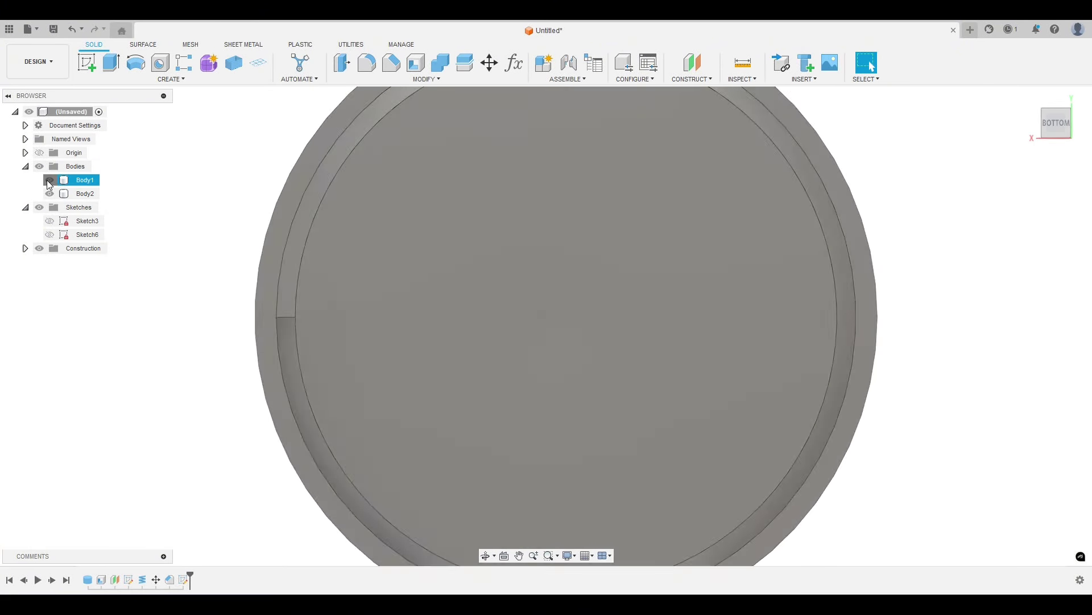
click(49, 180)
click(49, 194)
click(50, 235)
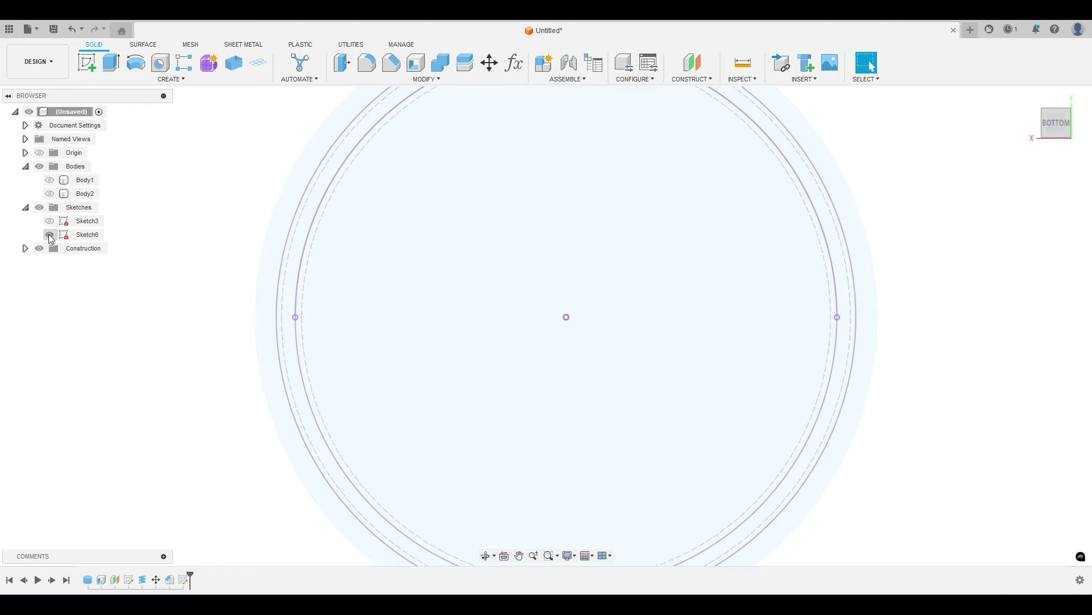
Step: Measure the gap between the cap's projected inner edge and the outer reference circle
scroll(302, 217, up, 5)
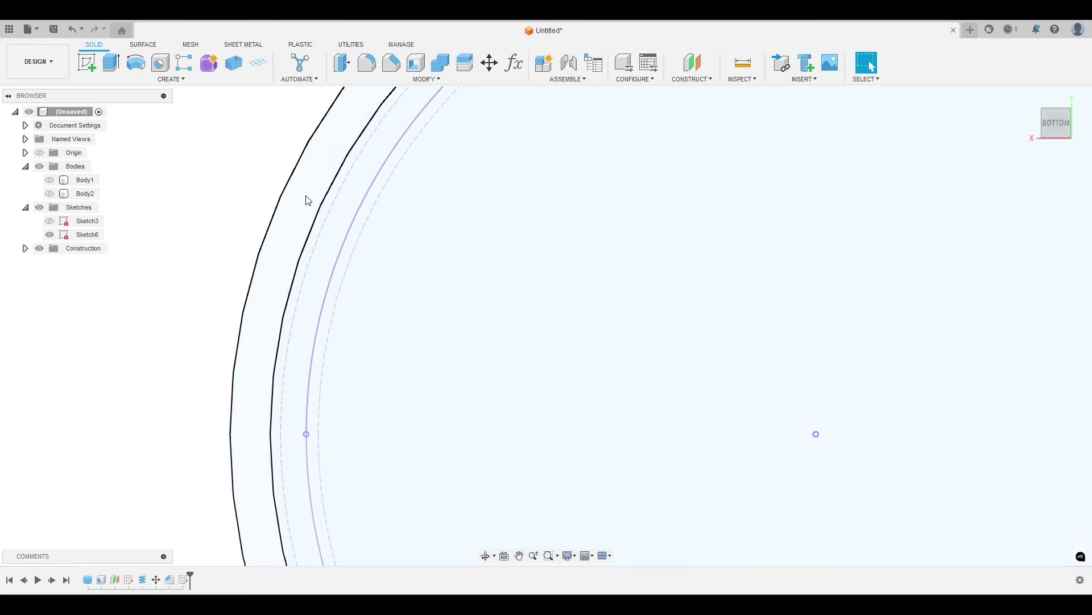
click(324, 235)
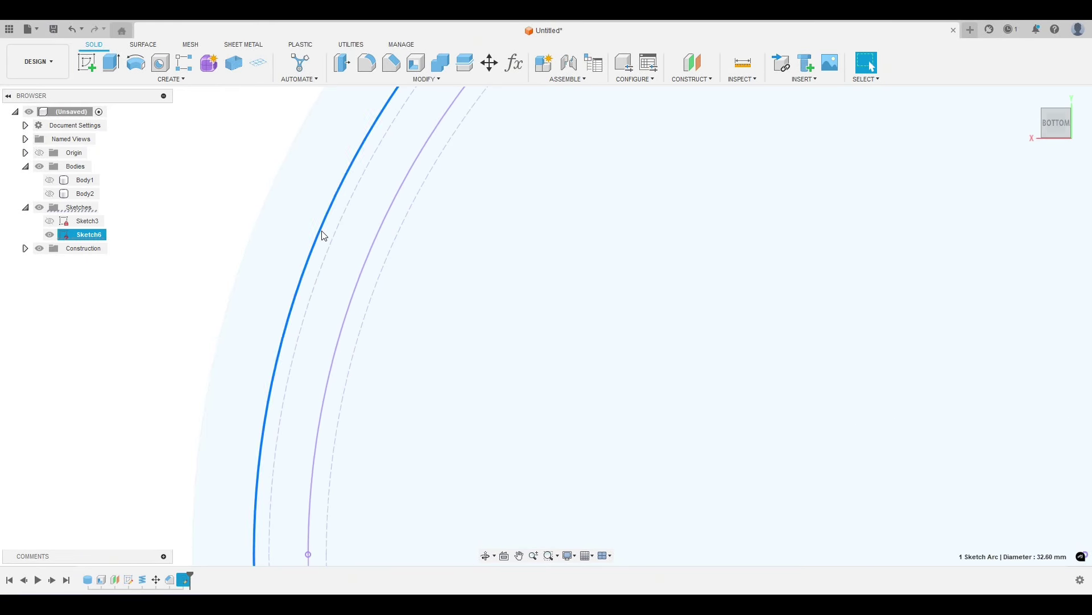
ctrl+click(333, 238)
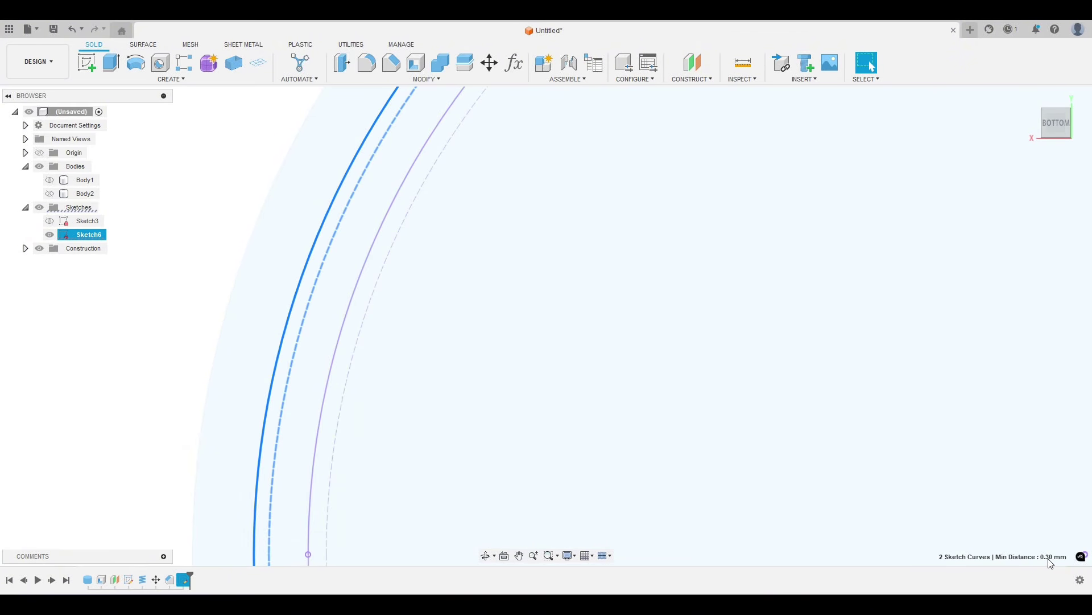
scroll(676, 354, down, 10)
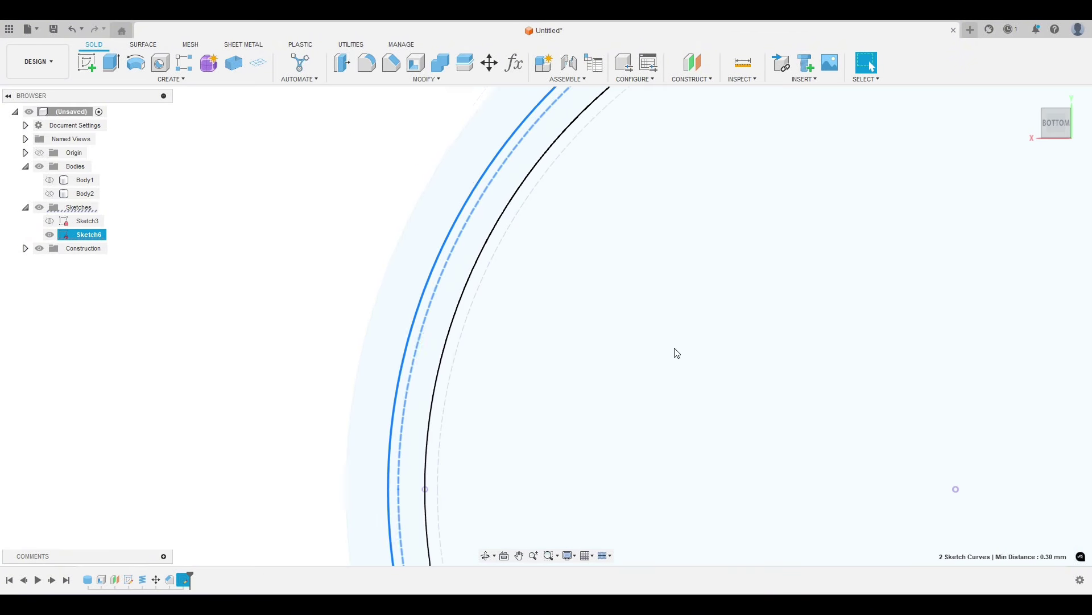
Step: Set the Inside_Cap_Diameter user parameter to 32.5 mm
click(514, 66)
click(805, 209)
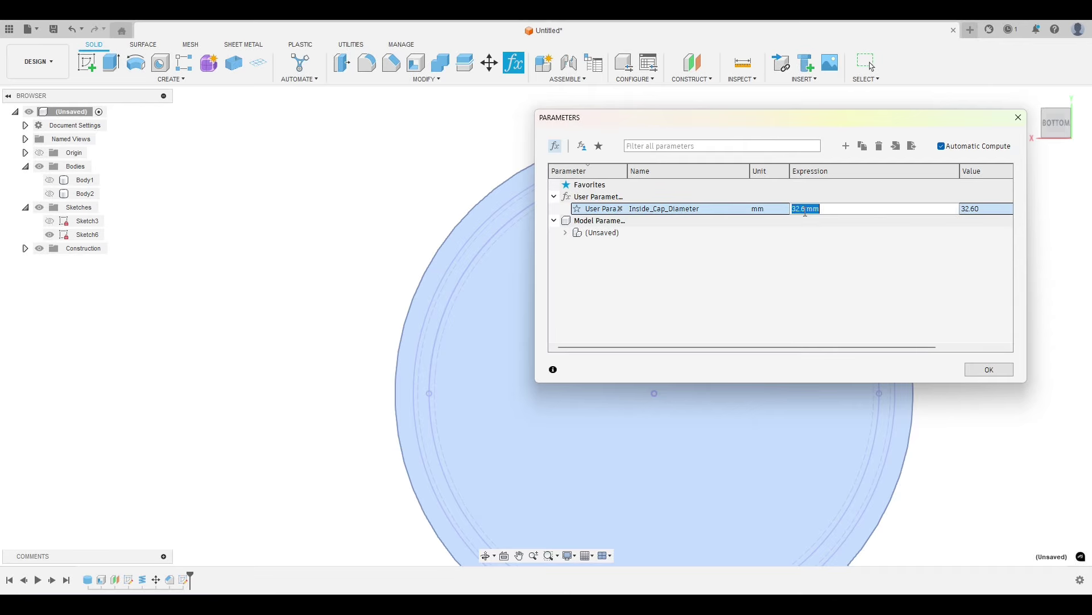
text(32.5 mm)
key(Return)
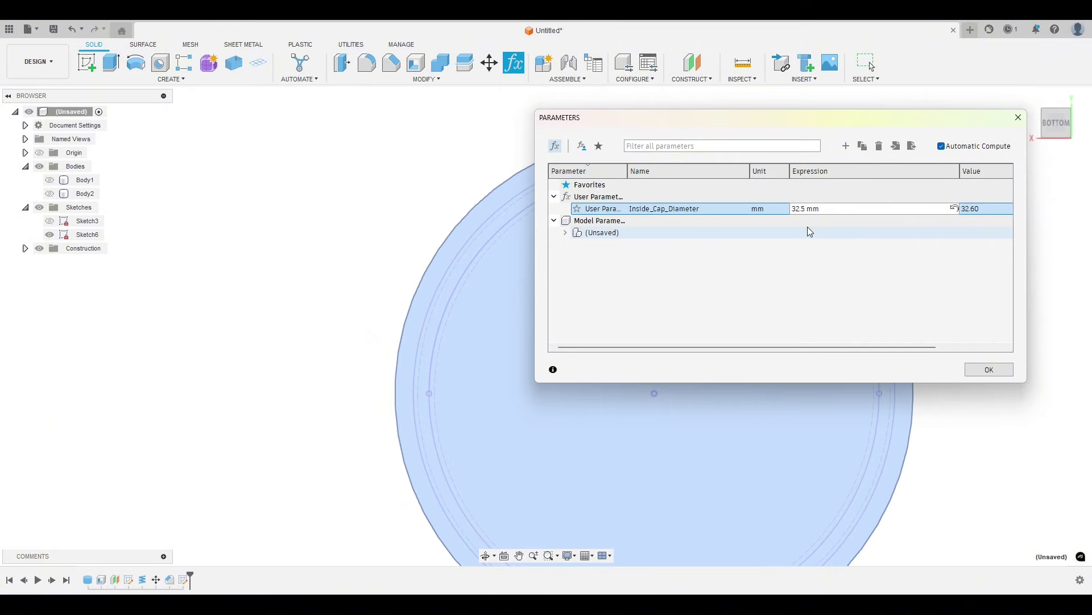
click(989, 370)
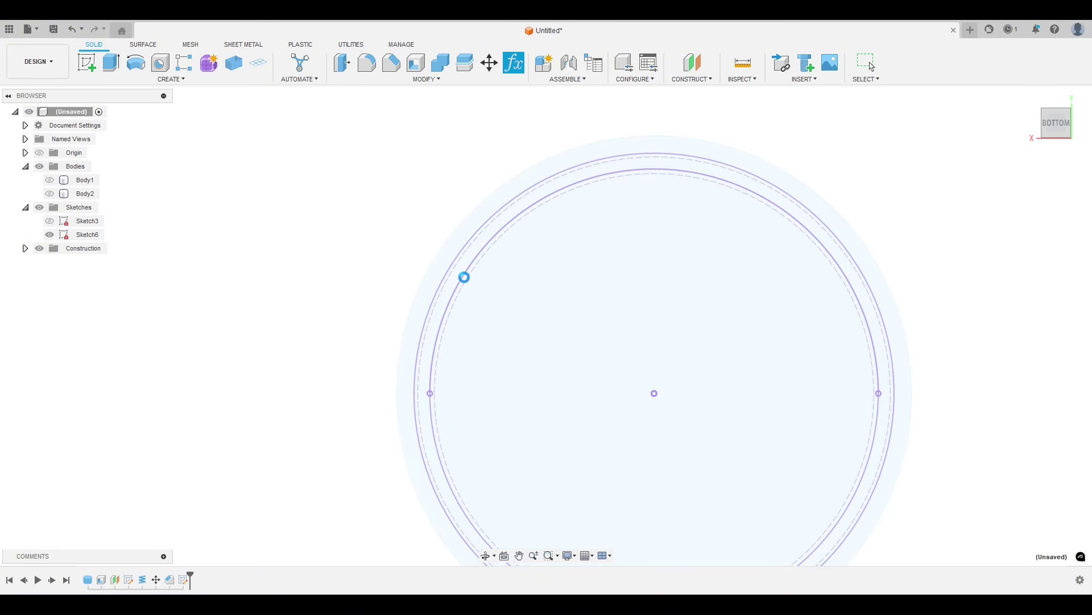
Step: Measure the gap between the cap's projected inner edge and the dashed outer reference circle
scroll(450, 296, up, 5)
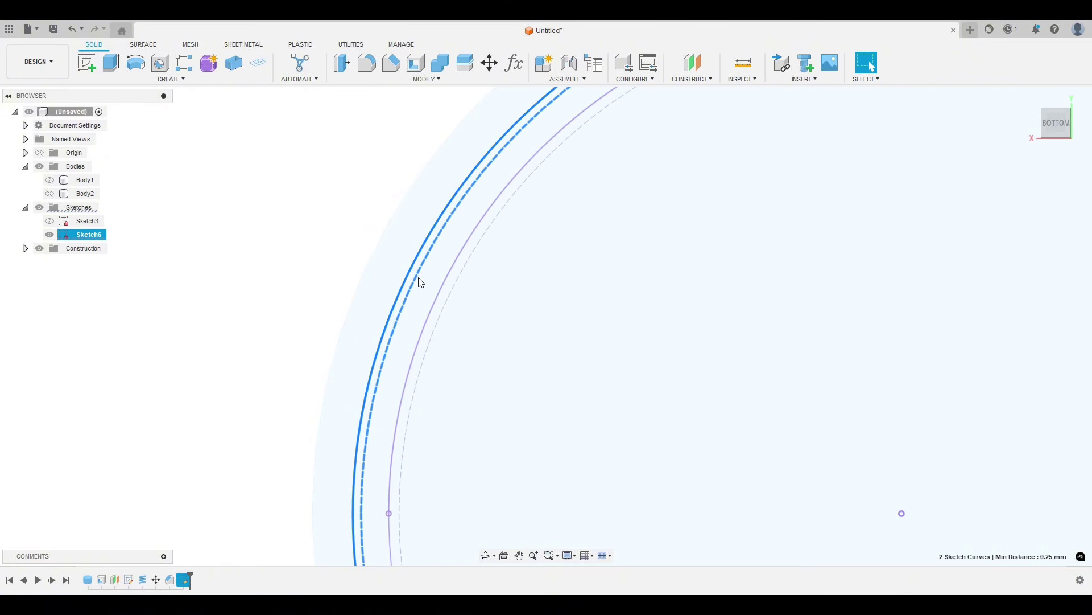
click(321, 236)
click(418, 257)
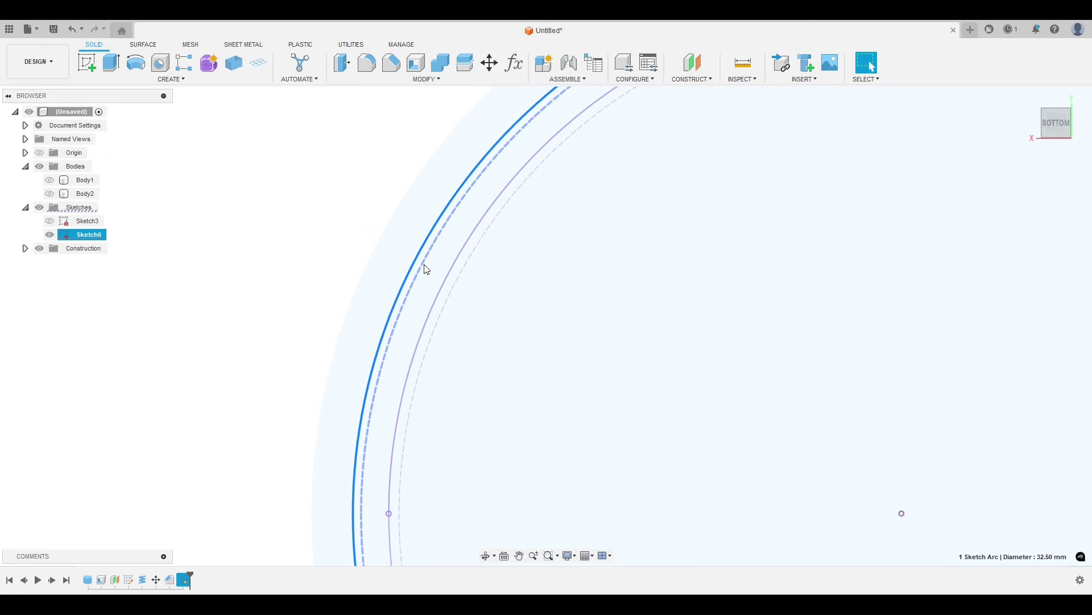
ctrl+click(425, 264)
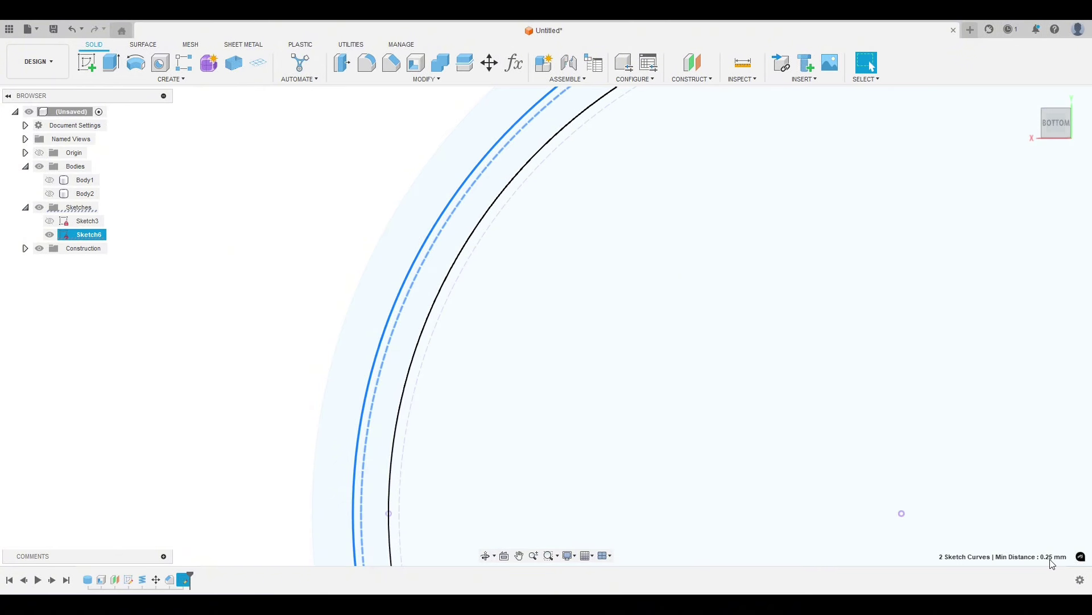
scroll(569, 418, down, 3)
click(357, 350)
scroll(536, 407, up, 3)
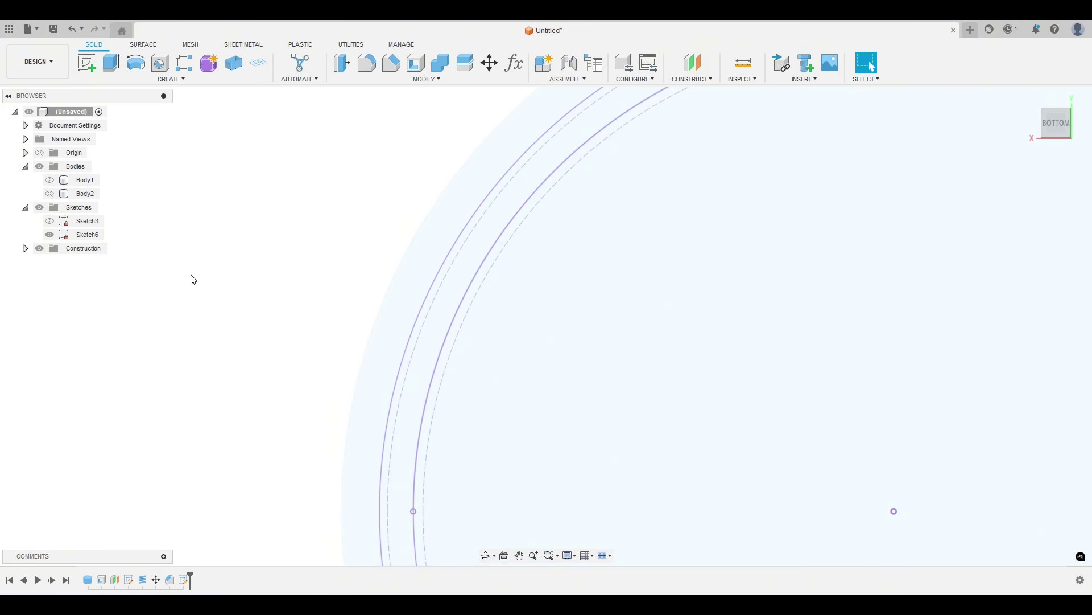
Step: Show the cap and thread bodies again and hide the sketch of projected edges
click(50, 181)
click(51, 191)
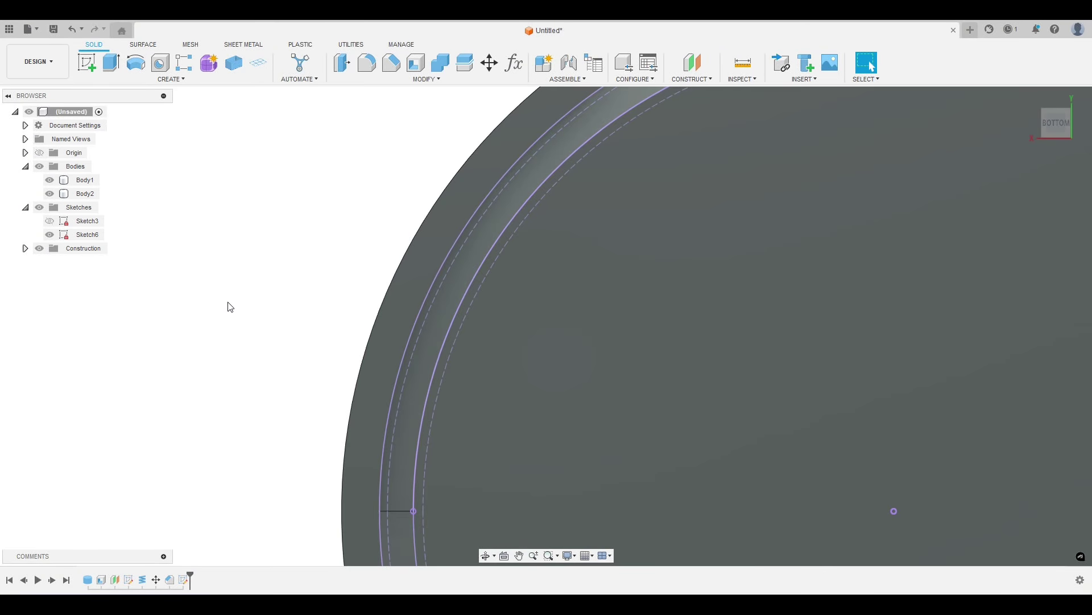
scroll(226, 314, down, 3)
shift+middle_drag(203, 368, 190, 200)
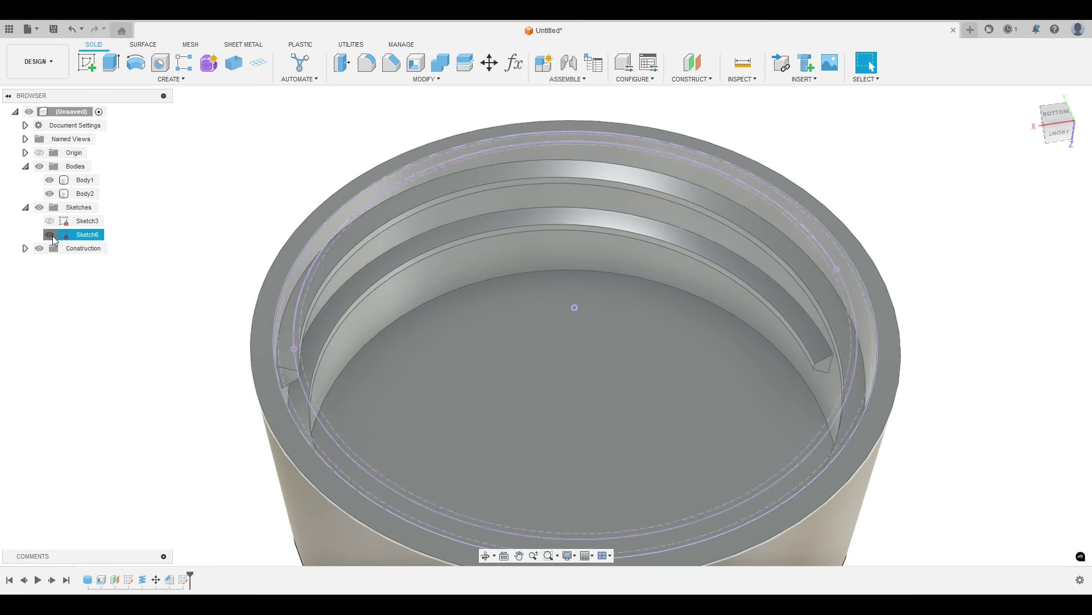
click(50, 234)
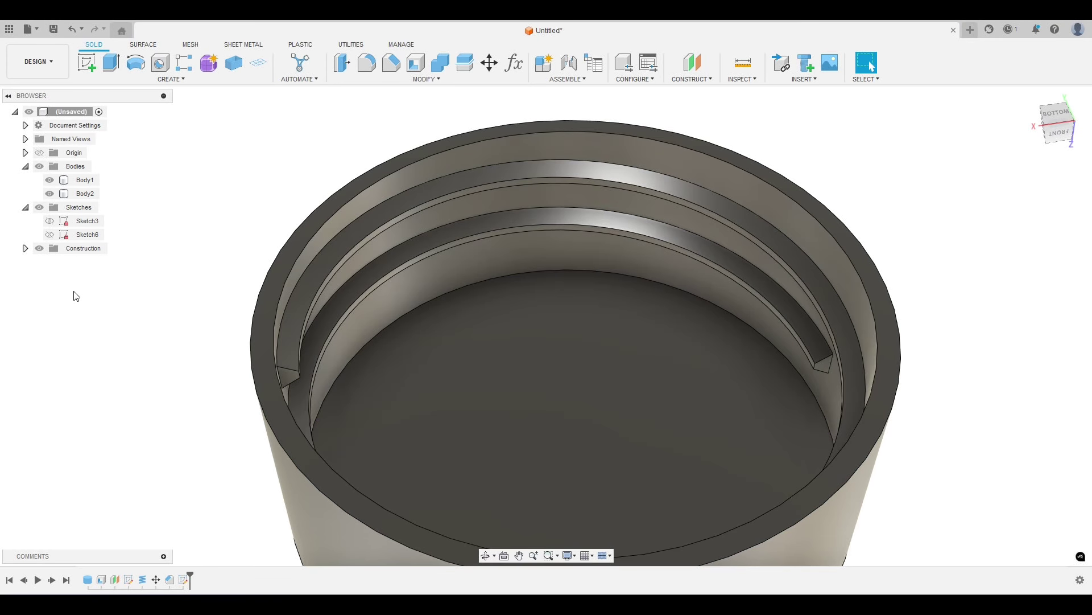
Step: Combine the thread body into the cap body with the Join operation, without keeping the tool body
scroll(78, 279, down, 3)
scroll(122, 292, down, 3)
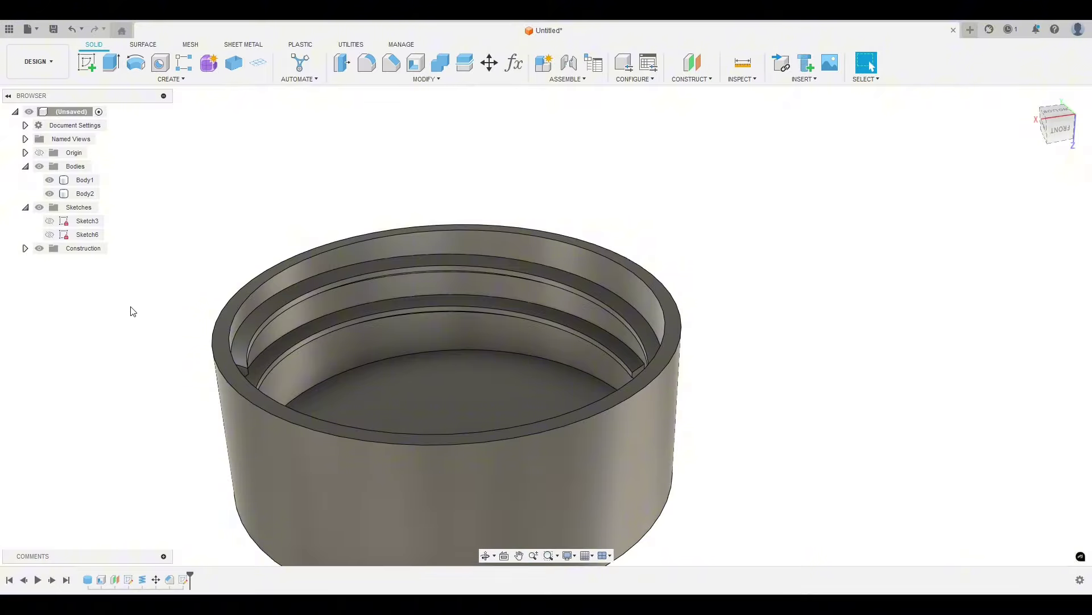
middle_drag(132, 312, 188, 285)
click(84, 180)
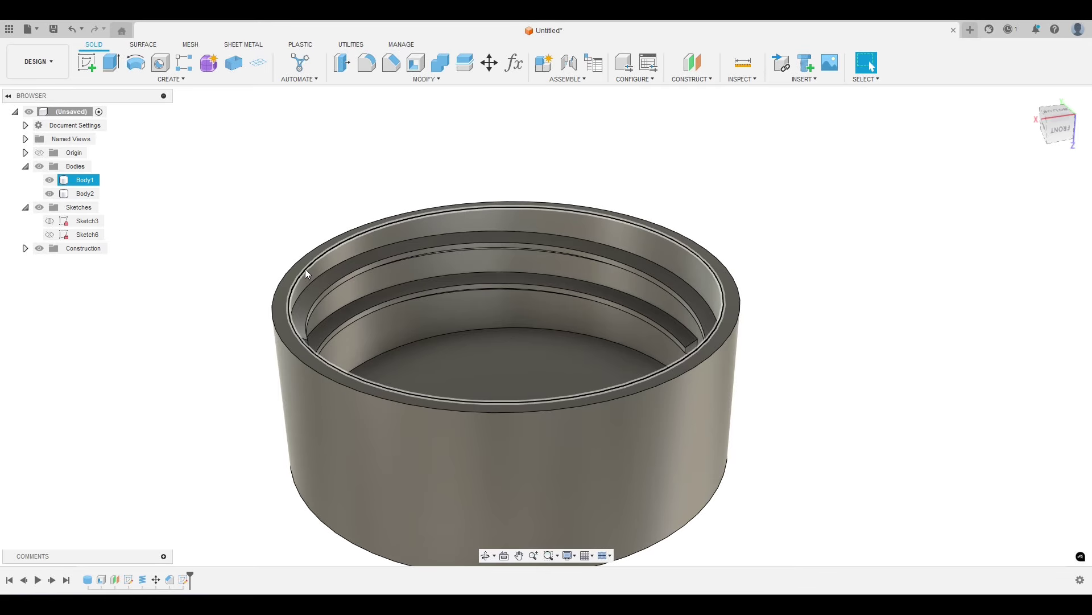
click(356, 224)
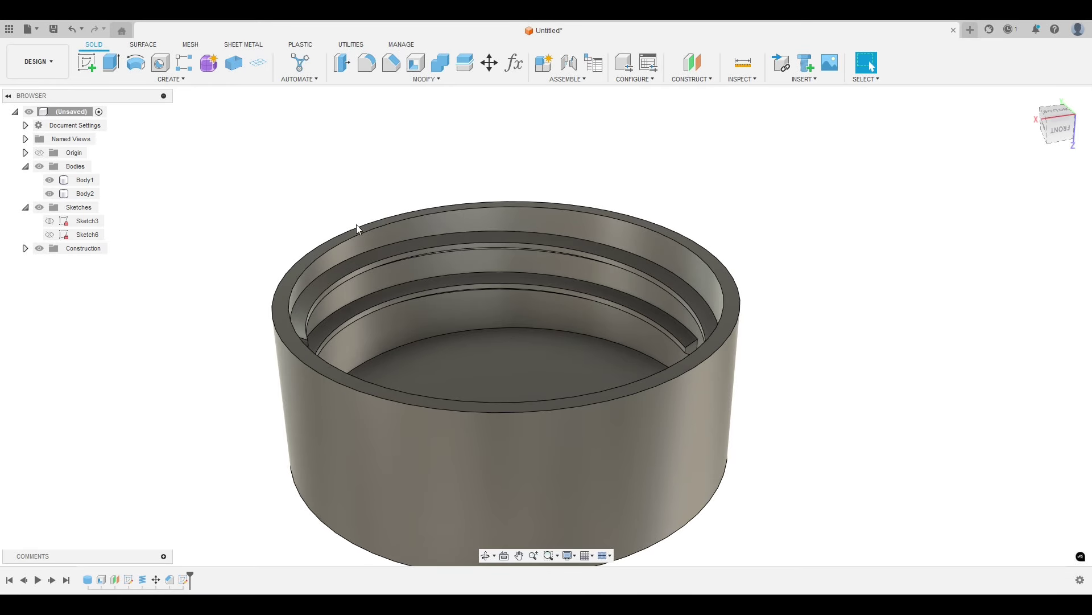
click(440, 63)
click(692, 261)
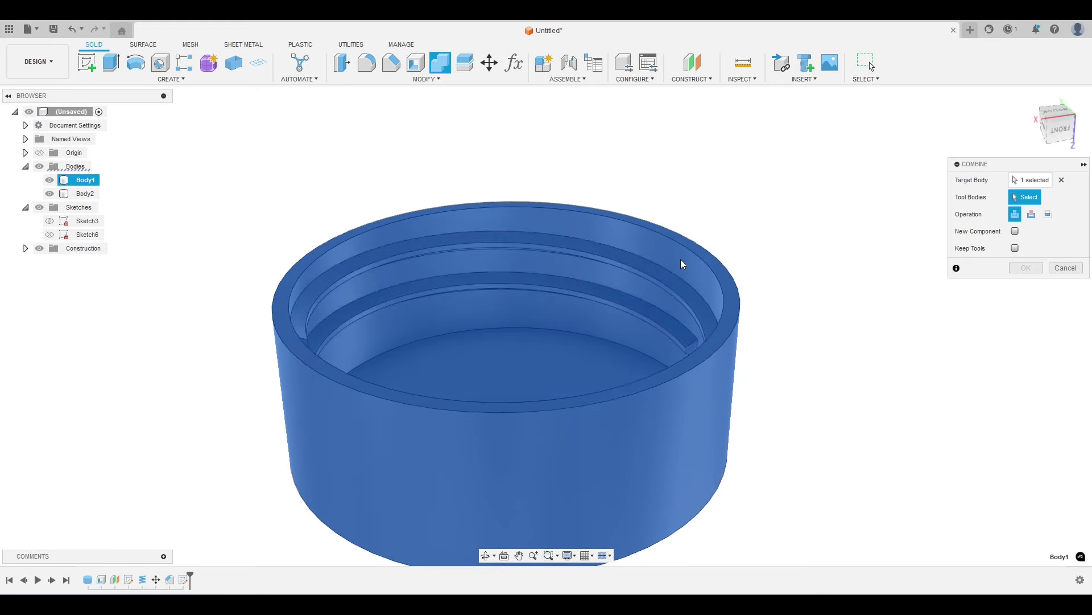
click(650, 267)
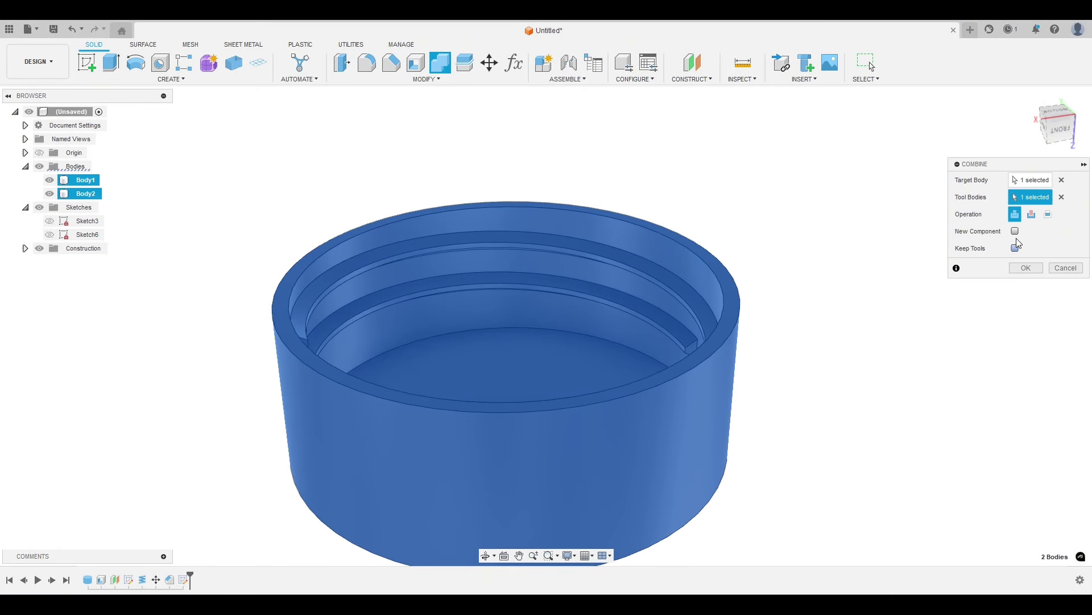
click(1026, 268)
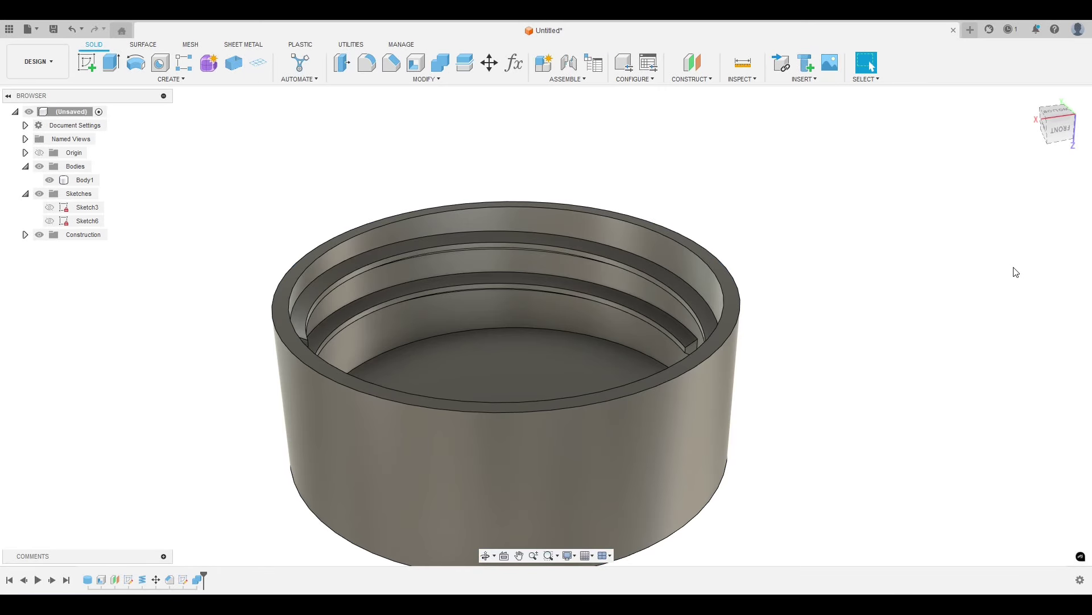
click(74, 181)
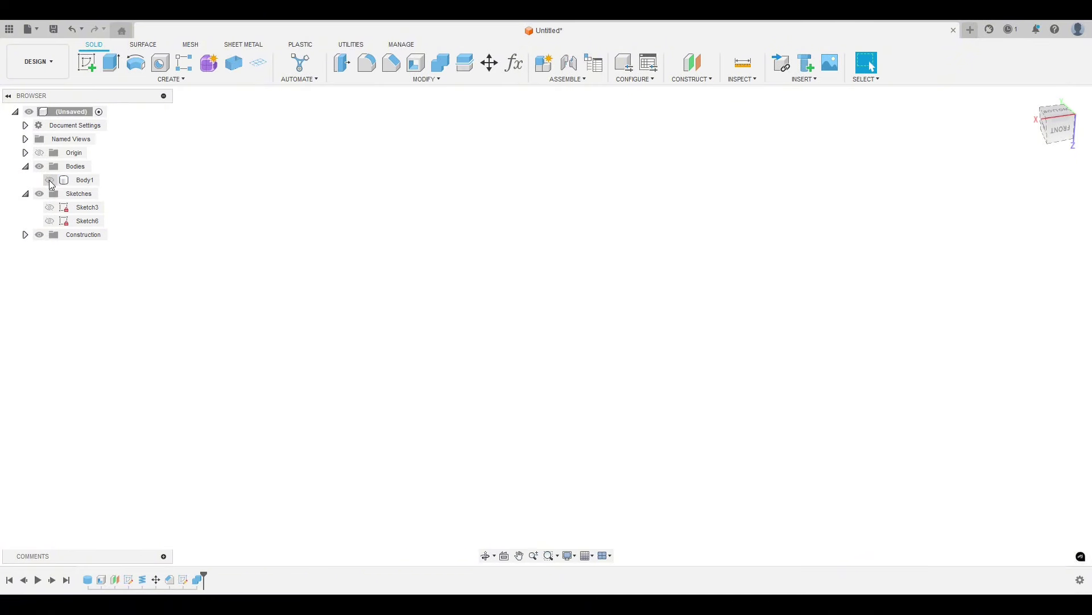
Step: Rotate the thread's end face nearest the cap's open rim by -70 degrees about Y with Move, tapering it into the wall
shift+middle_drag(291, 300, 331, 259)
scroll(403, 228, up, 5)
scroll(410, 223, up, 2)
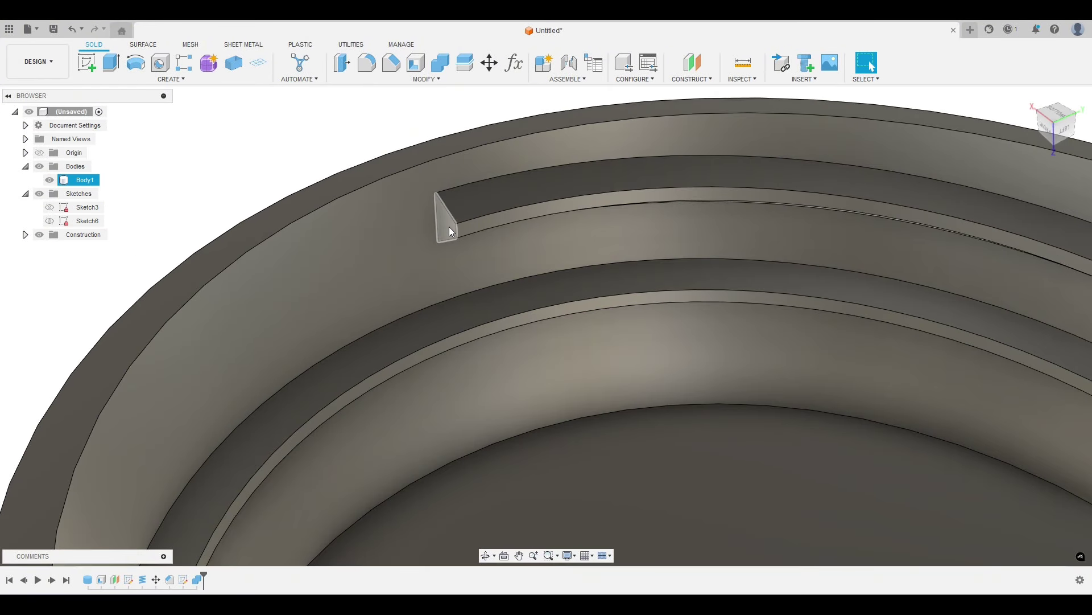
click(449, 228)
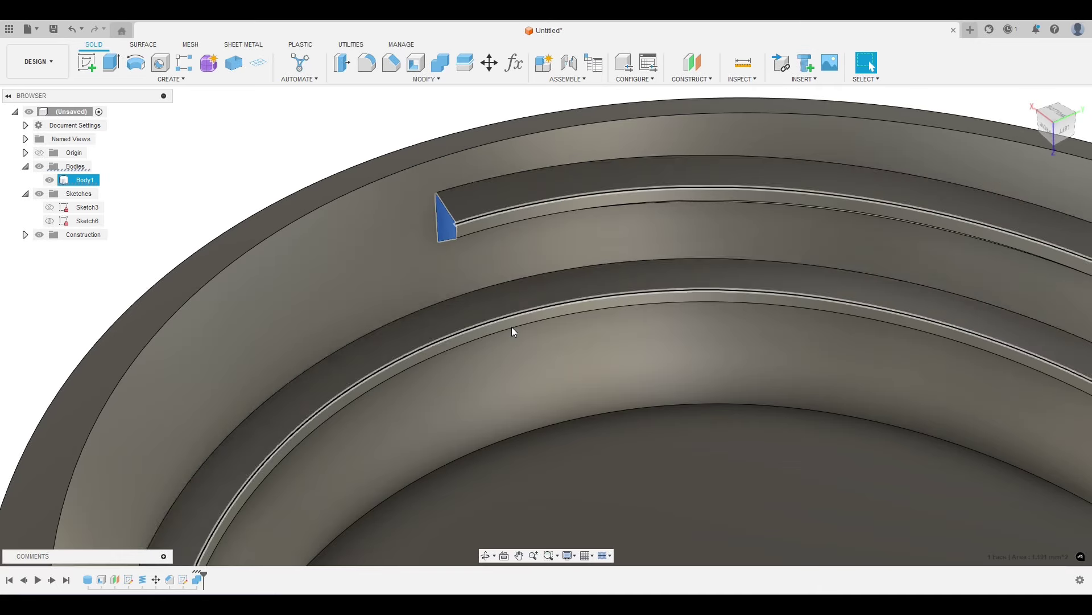
shift+middle_drag(512, 330, 498, 349)
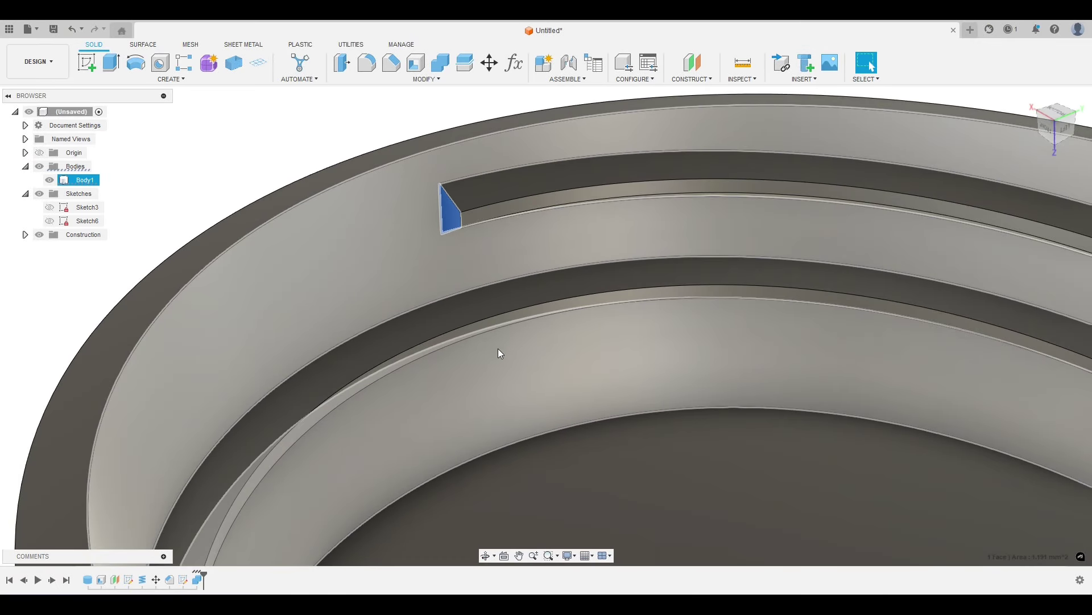
click(371, 151)
click(448, 208)
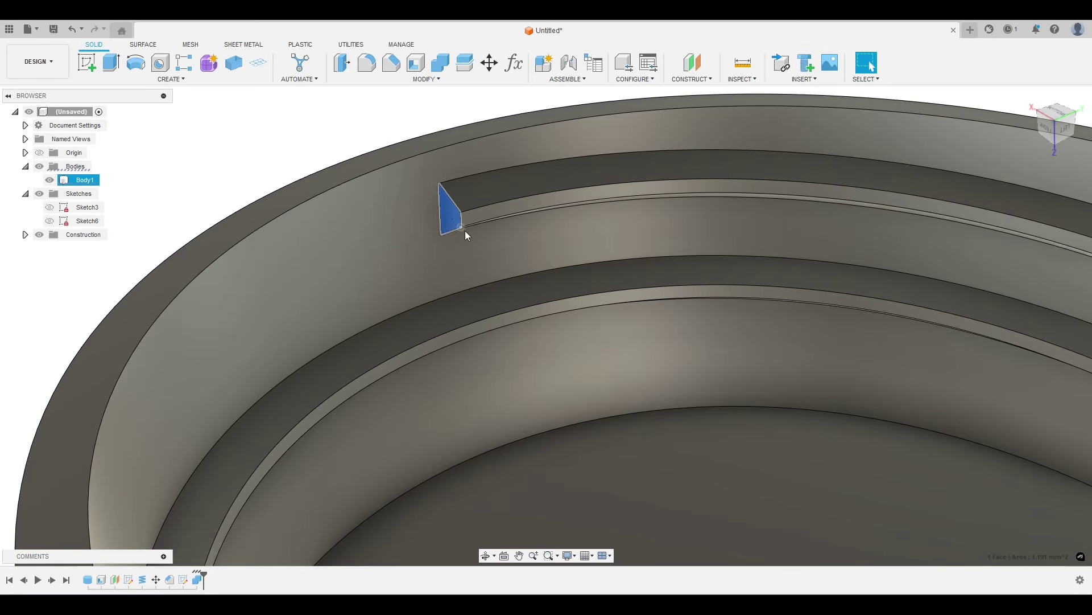
key(m)
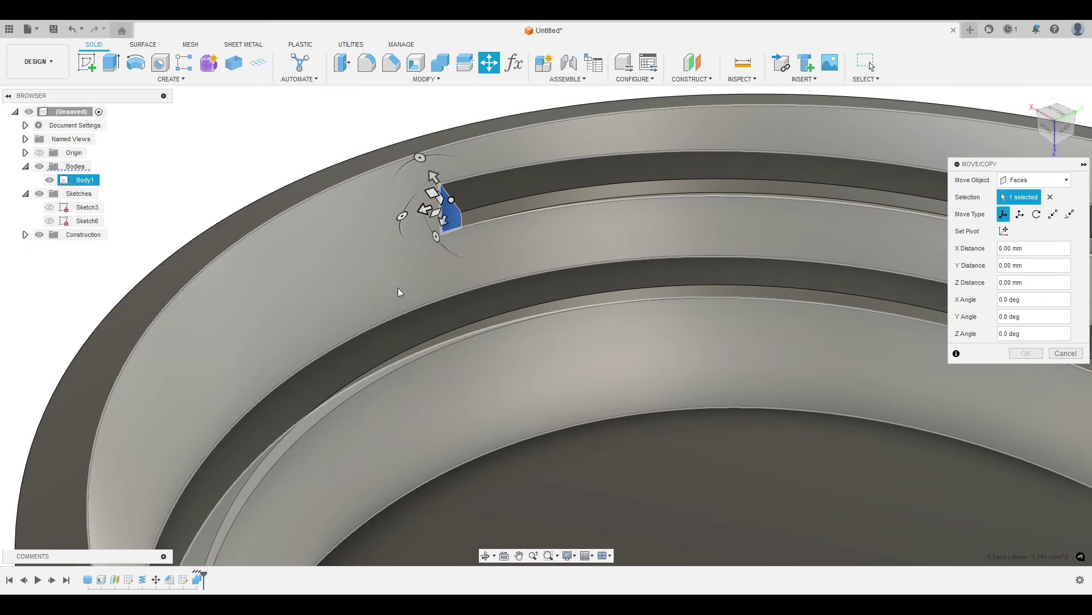
shift+middle_drag(398, 288, 448, 289)
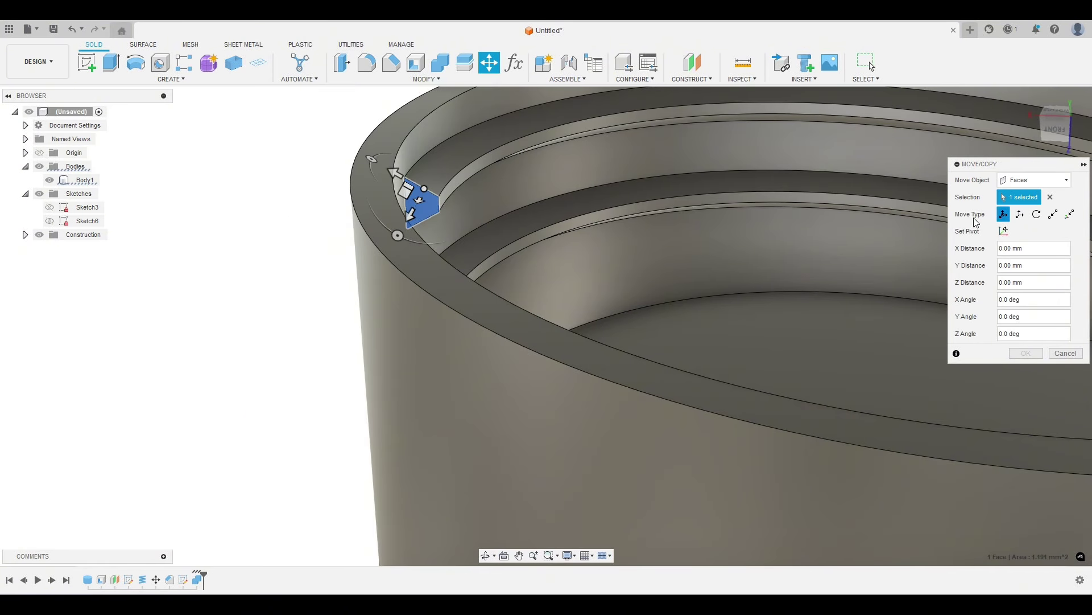
click(439, 212)
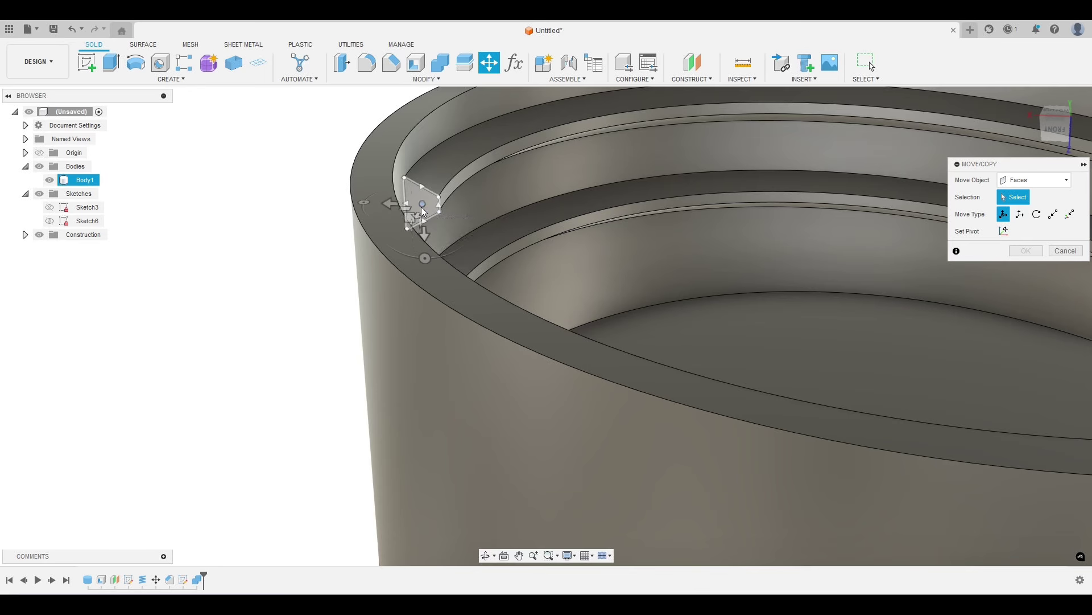
click(429, 210)
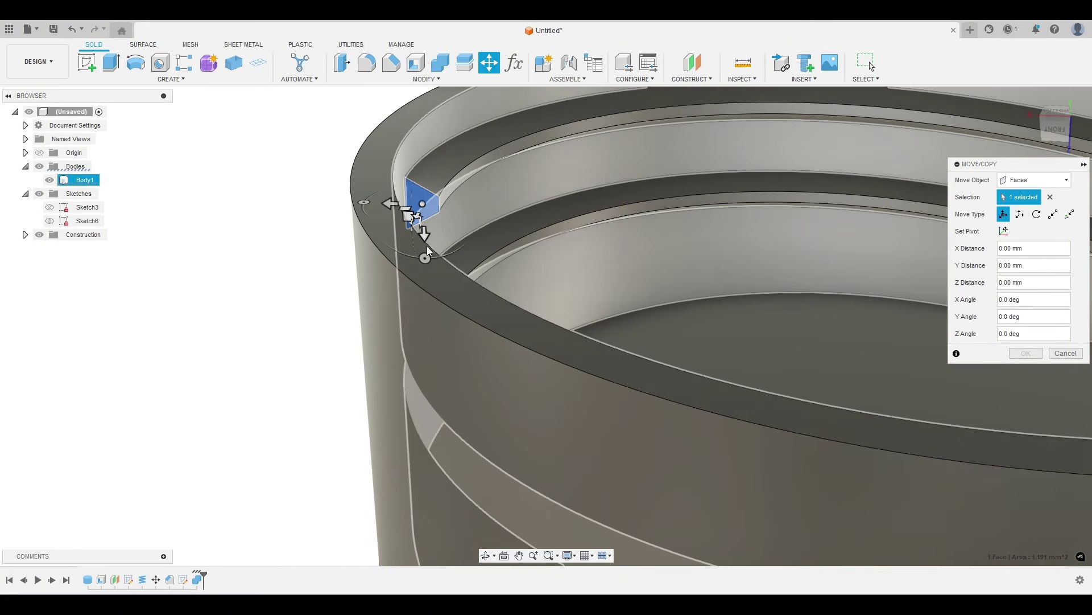
shift+middle_drag(428, 251, 281, 330)
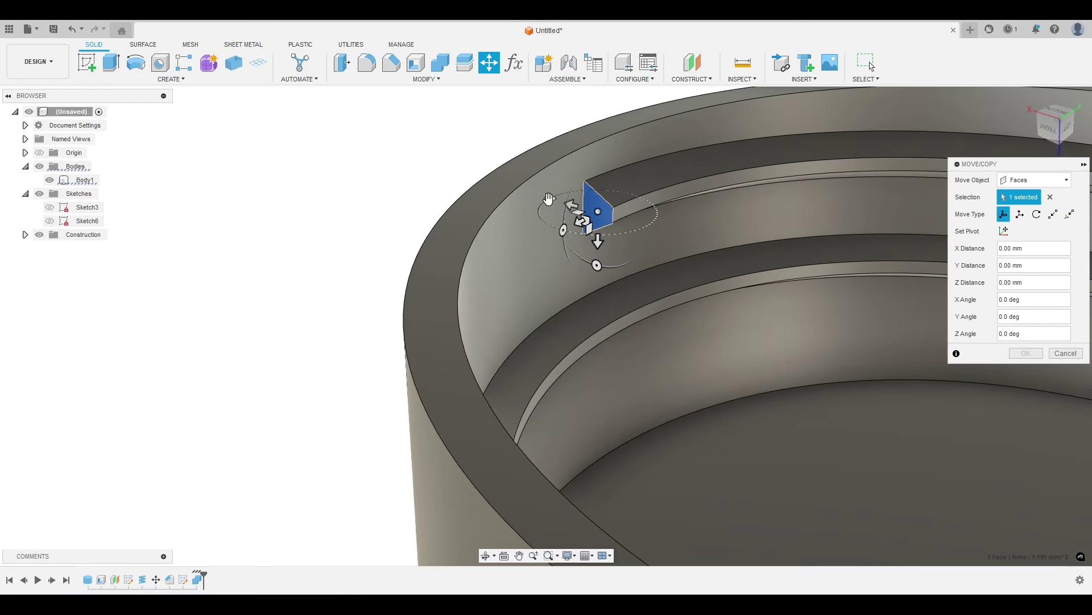
drag(553, 200, 549, 224)
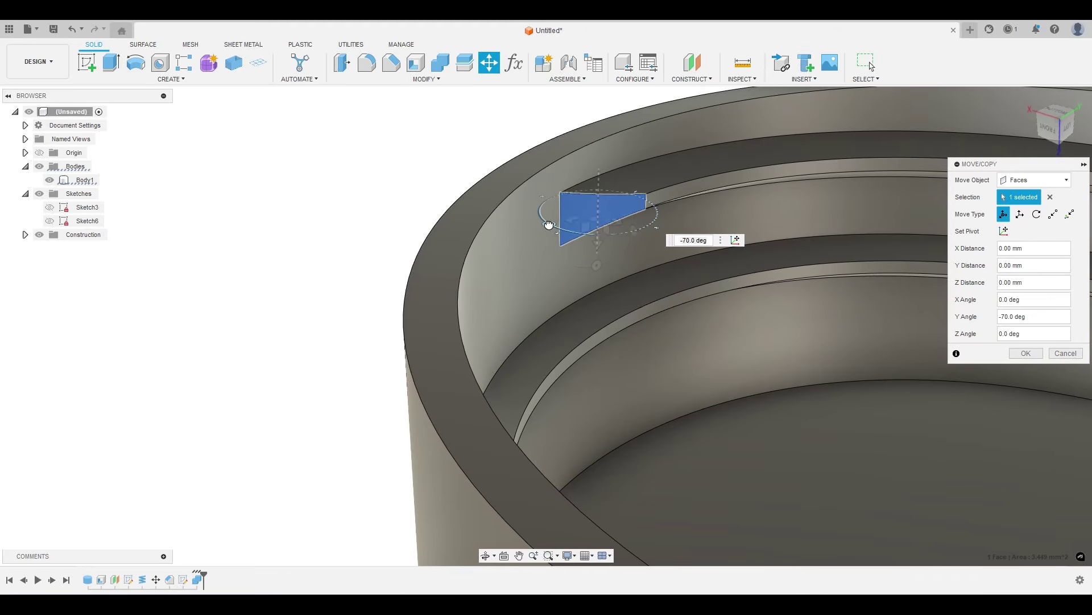
click(1025, 353)
Step: Rotate the thread's other end face, deeper inside the cap, by 65 degrees about Y to taper it into the wall
scroll(331, 297, down, 3)
shift+middle_drag(285, 311, 322, 324)
scroll(272, 317, down, 5)
click(728, 285)
scroll(713, 268, up, 5)
click(620, 257)
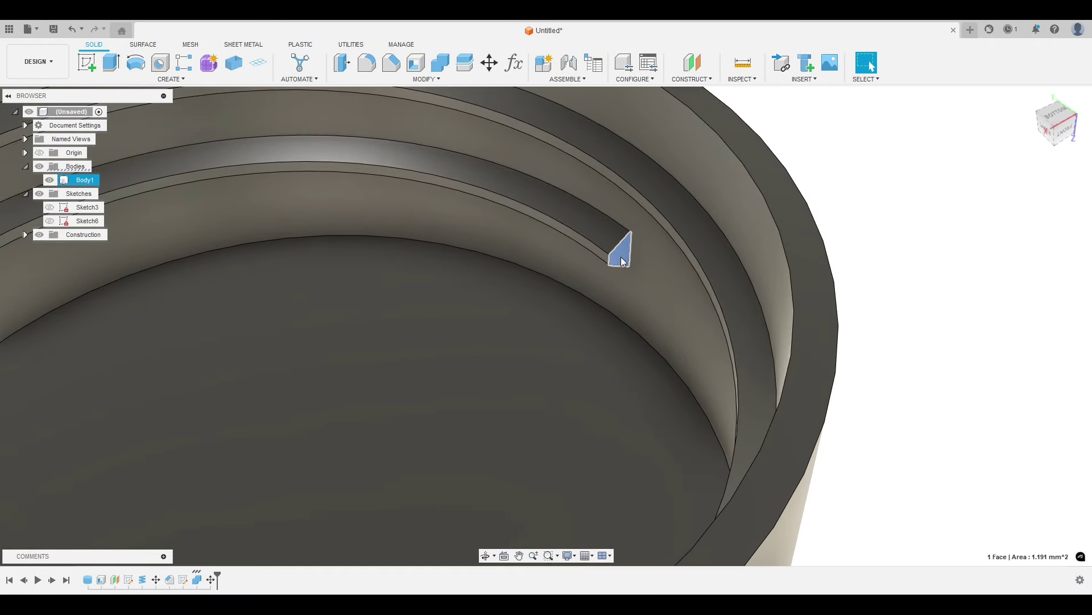
key(m)
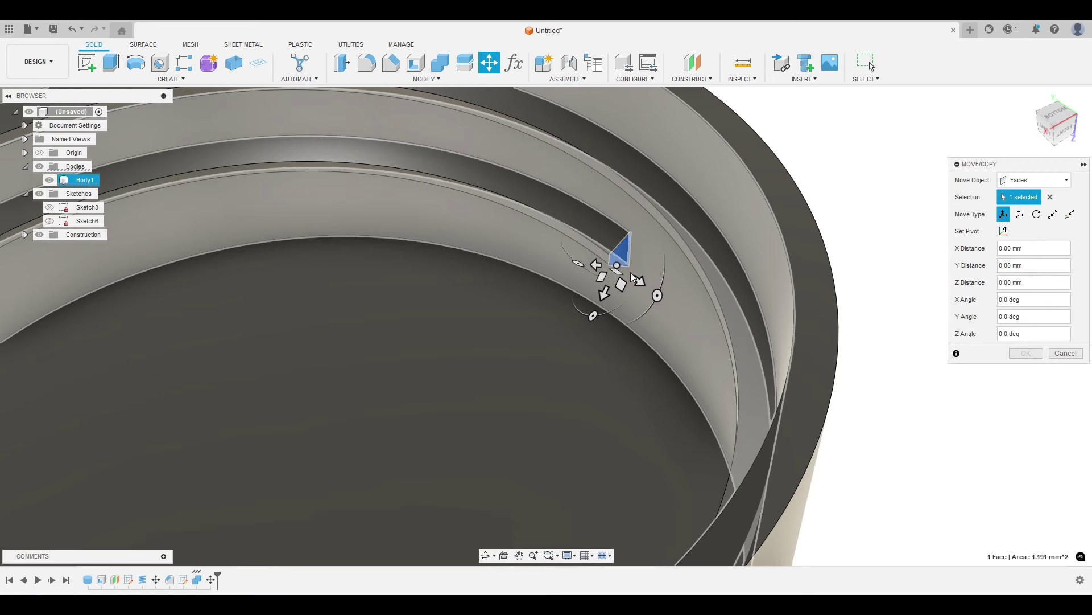
scroll(615, 265, up, 2)
click(617, 234)
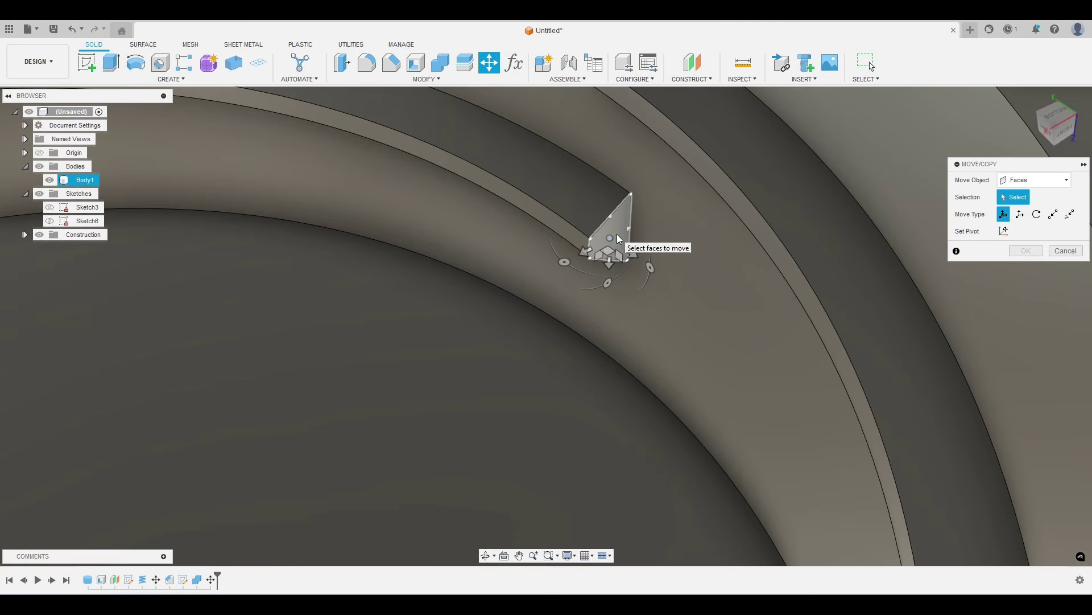
click(617, 232)
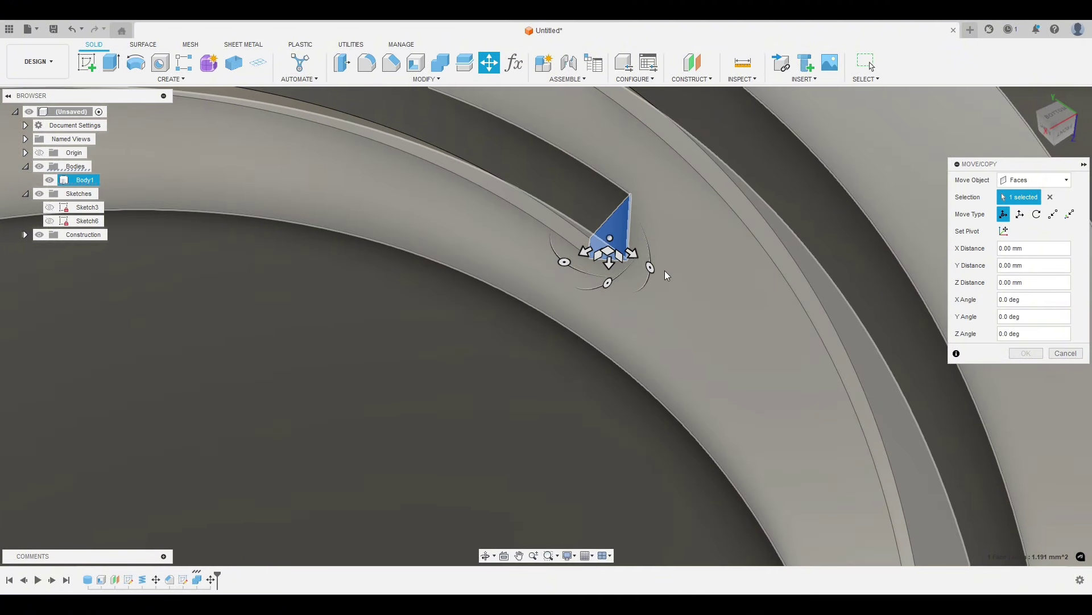
drag(565, 262, 556, 228)
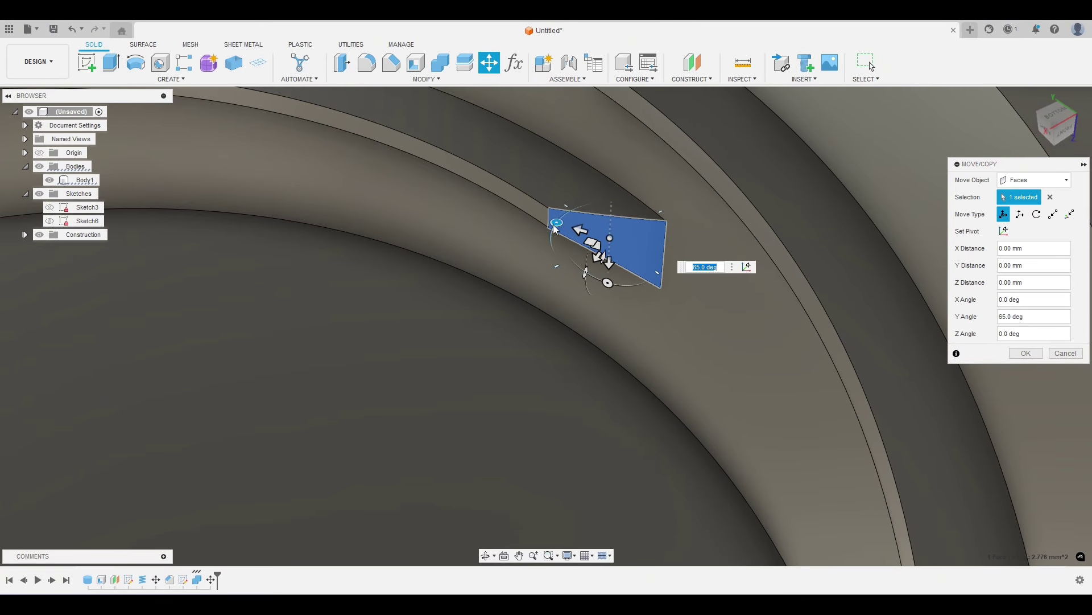
click(1026, 353)
Step: Chamfer the inner edge where the cap's wall meets its floor with an equal distance of 1 mm
scroll(713, 270, down, 8)
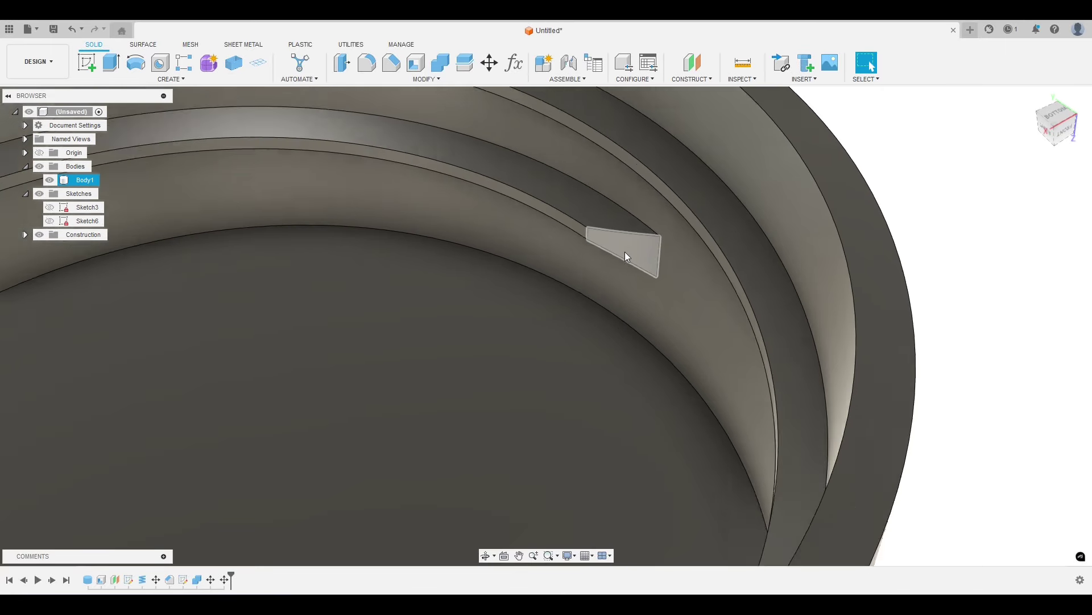
scroll(607, 249, down, 3)
scroll(781, 374, down, 1)
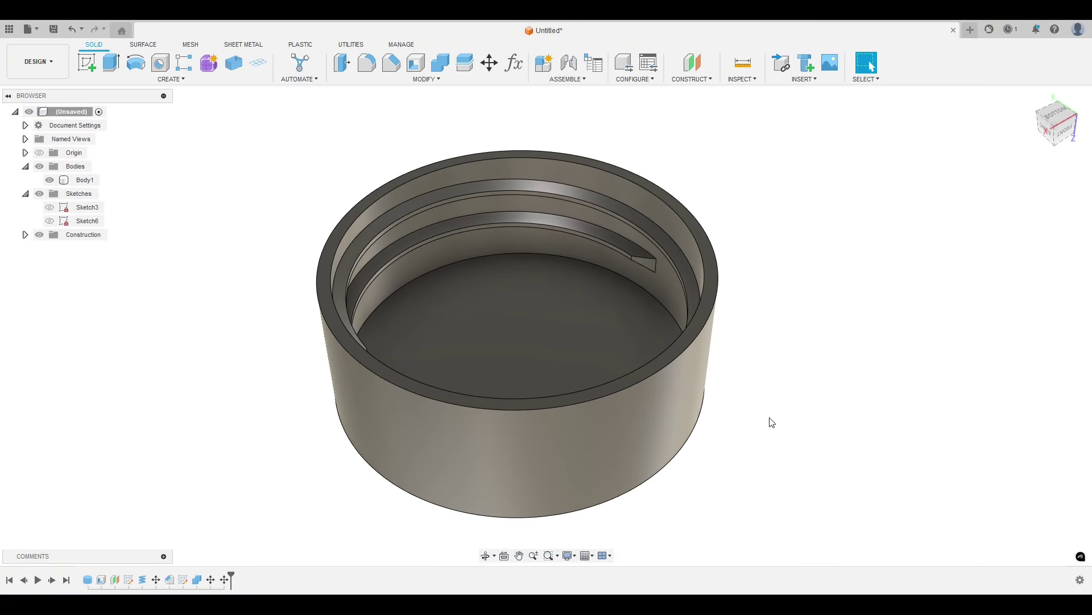
shift+middle_drag(769, 417, 596, 363)
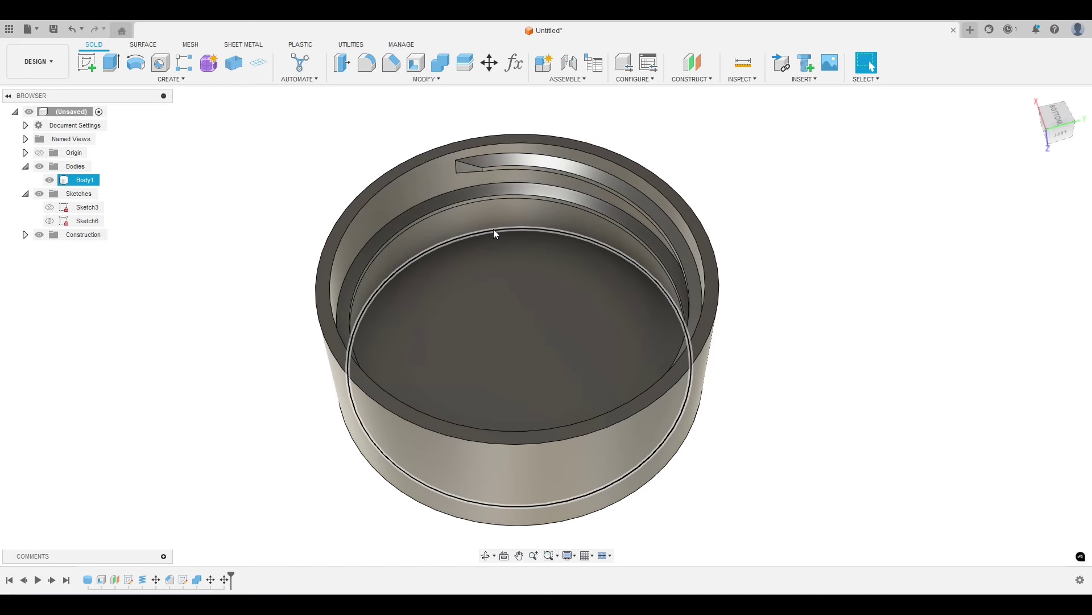
click(494, 229)
click(394, 66)
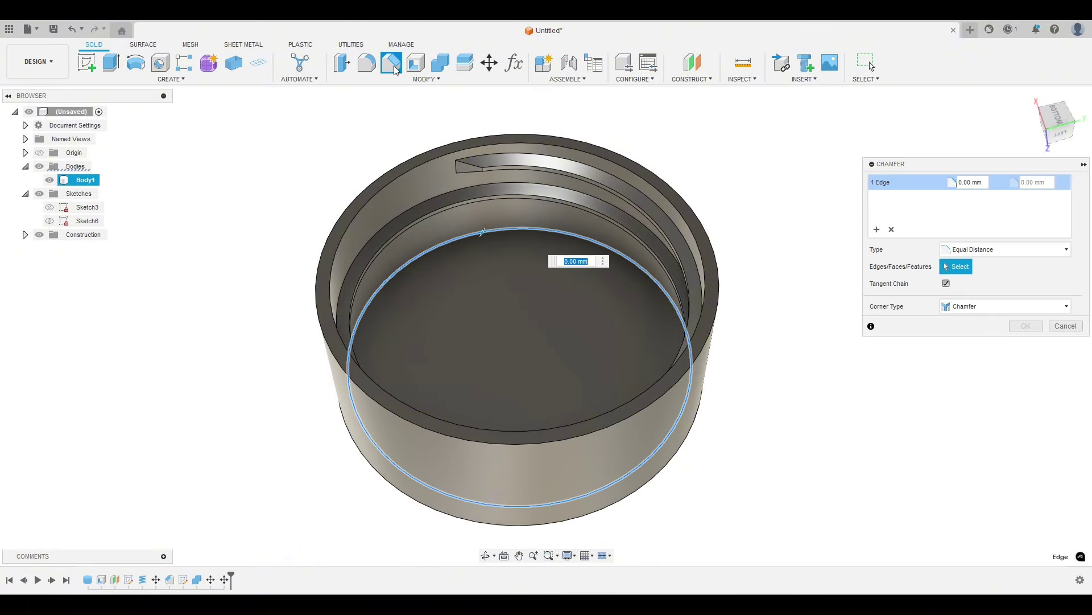
text(1)
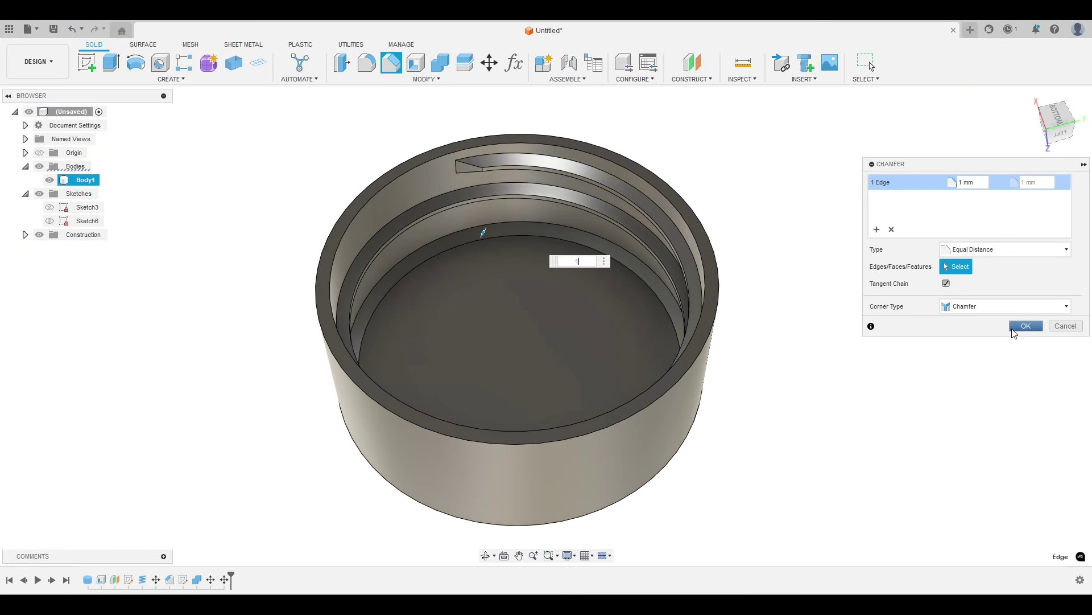
click(1025, 325)
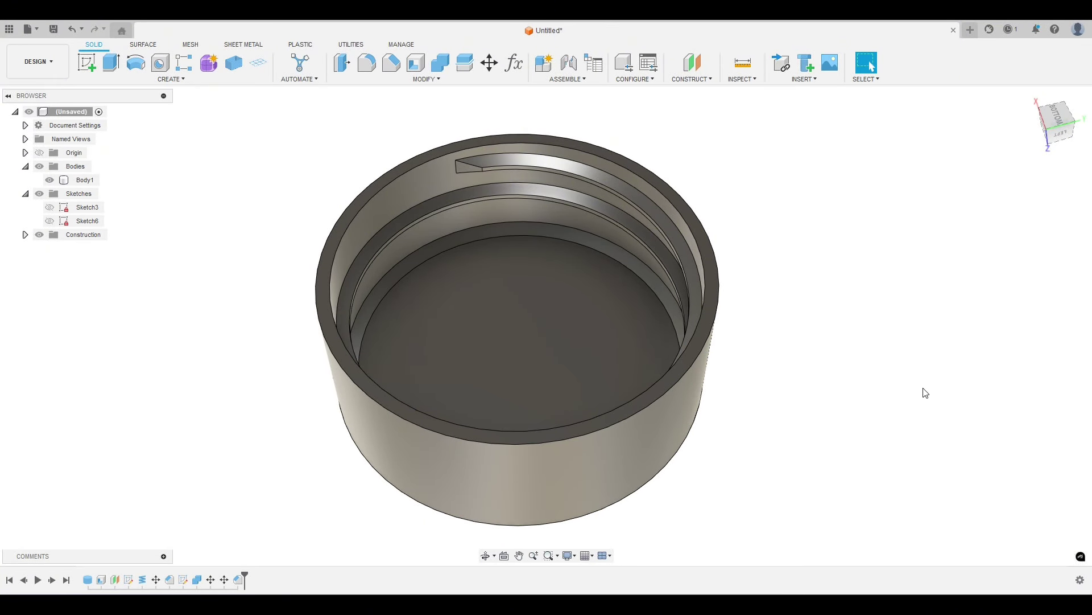
Step: Chamfer the inner and outer edges of the cap's open rim and the outer edge of its closed end with an equal-distance chamfer
shift+middle_drag(925, 392, 926, 360)
click(494, 237)
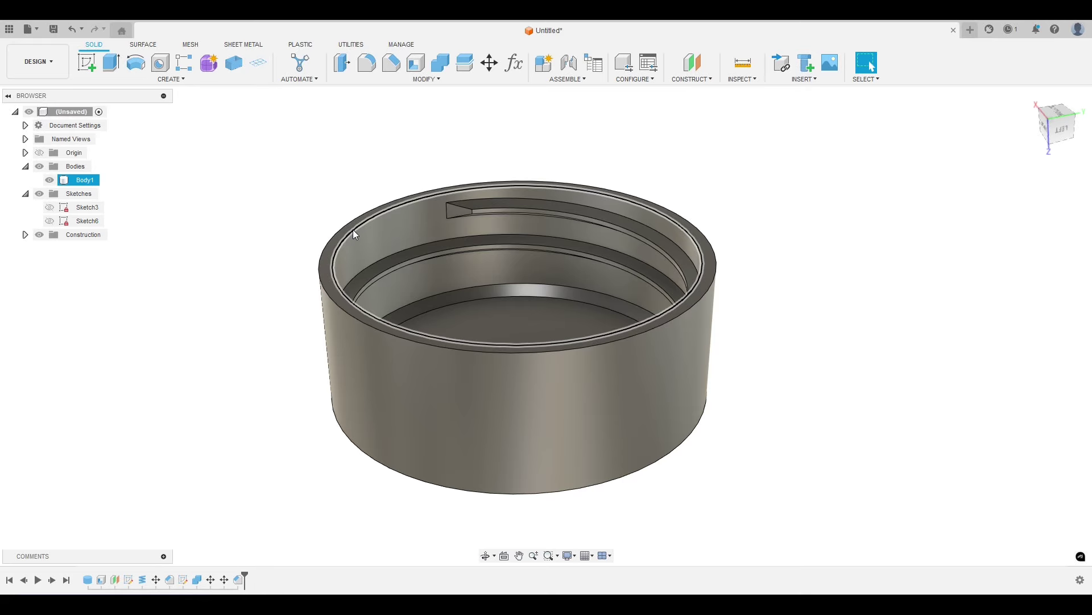
click(354, 234)
shift+click(323, 246)
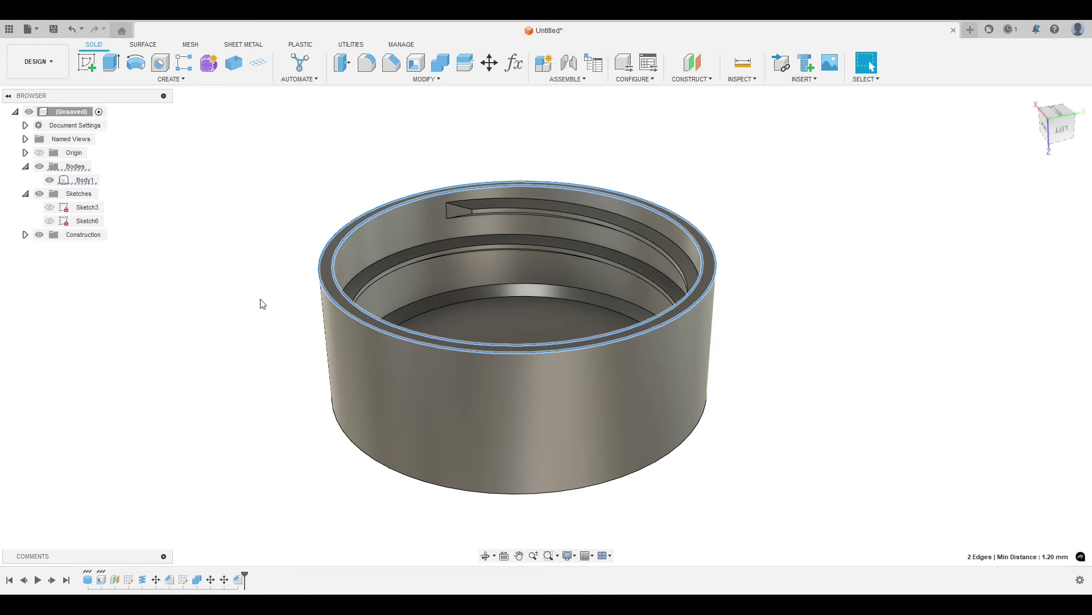
shift+middle_drag(260, 303, 261, 281)
shift+click(354, 422)
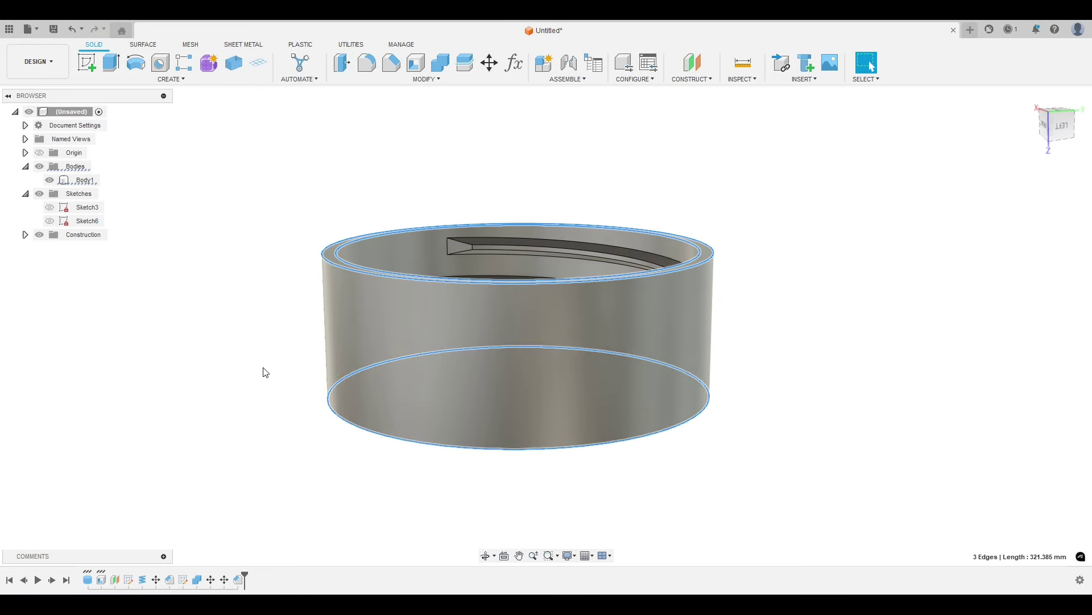
shift+middle_drag(264, 372, 280, 371)
click(391, 64)
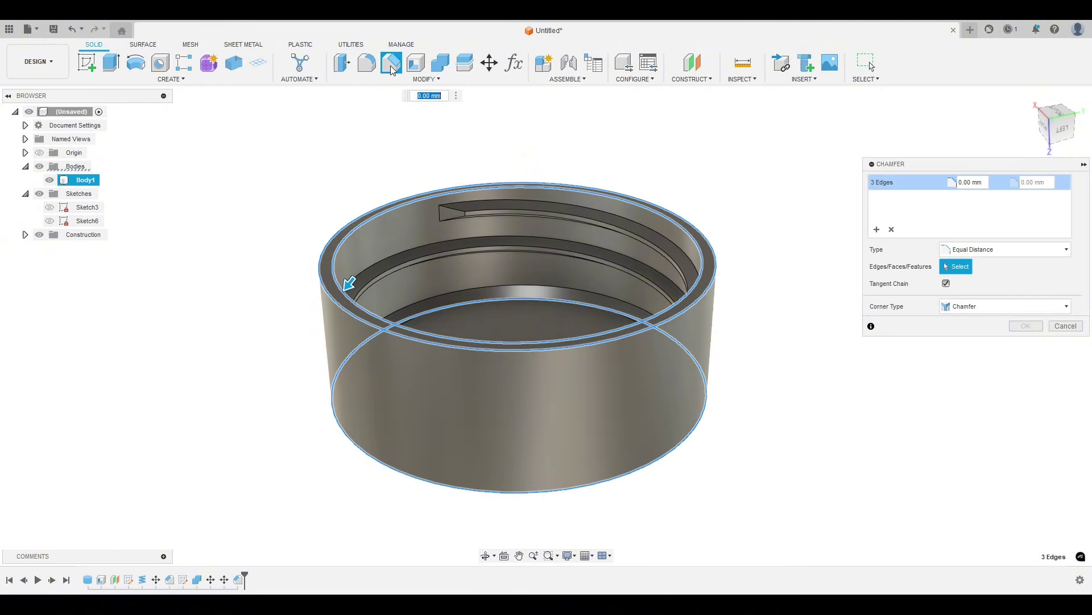
key(BackSpace)
key(Return)
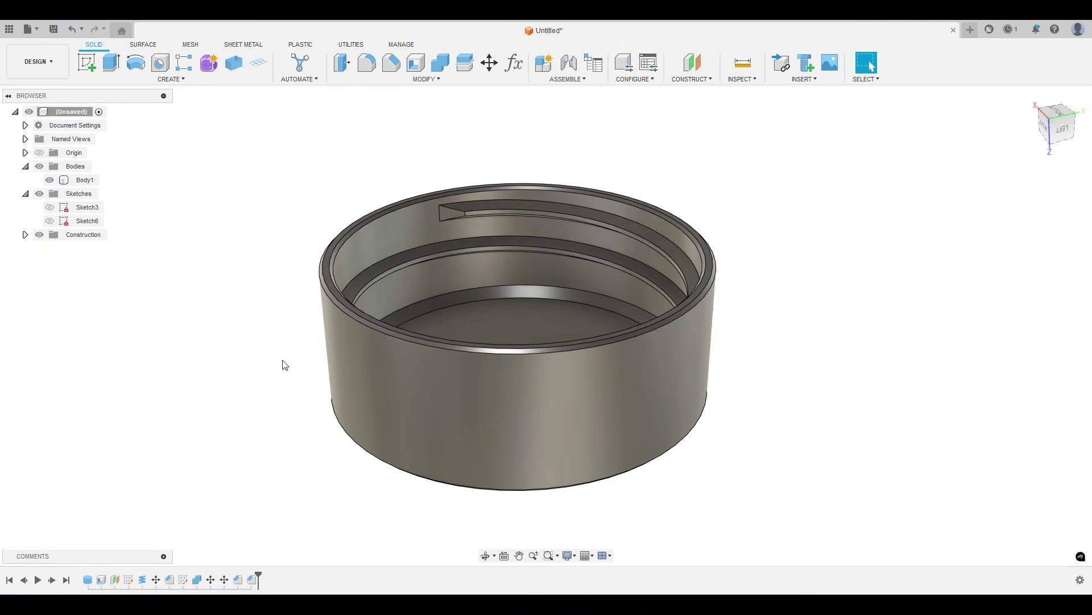
shift+middle_drag(264, 392, 289, 413)
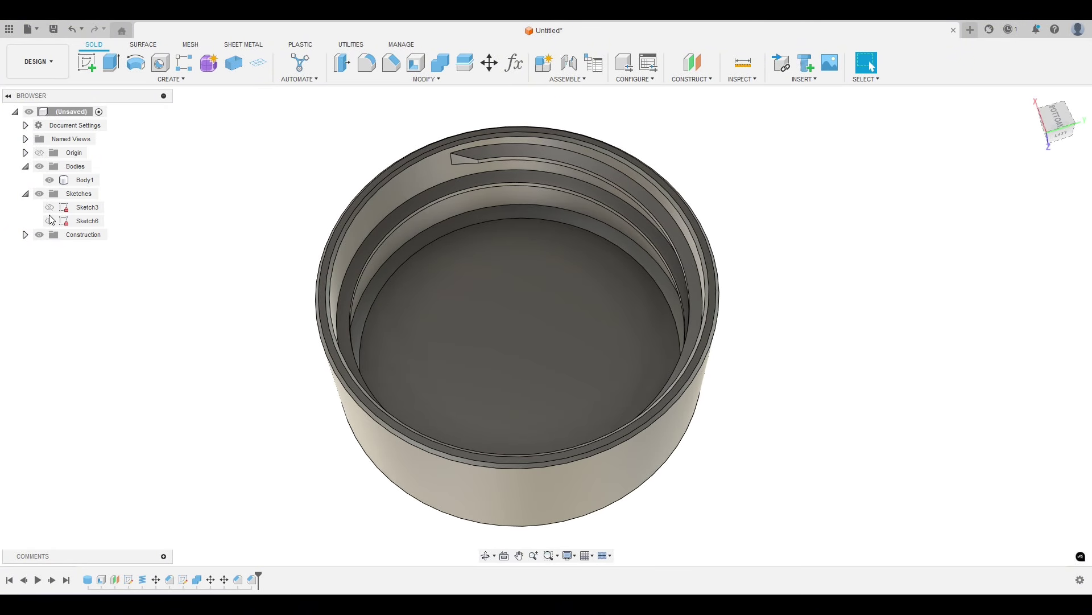
Step: Show Sketch3 and compare its two dashed circles with the cap's thread and inner wall in the bottom view
click(50, 220)
click(51, 221)
click(49, 207)
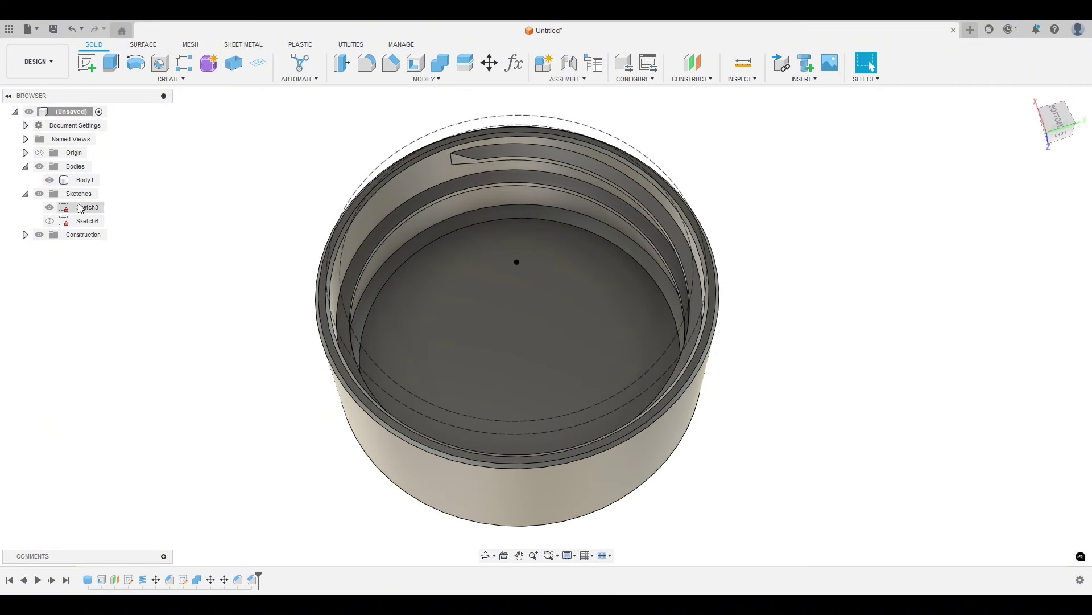
click(1058, 118)
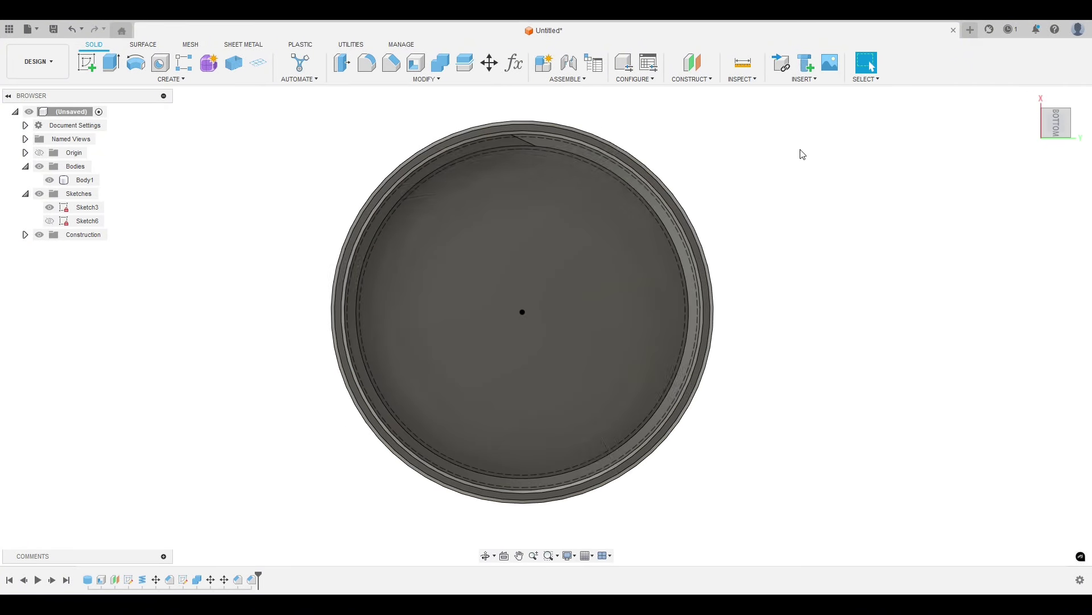
scroll(353, 273, up, 6)
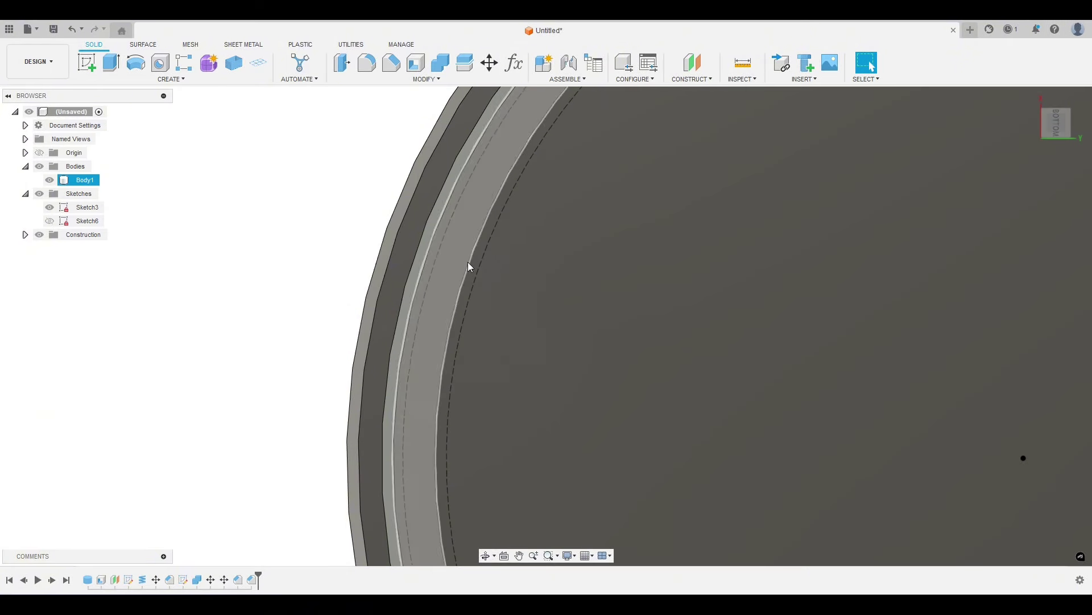
scroll(288, 199, down, 6)
mouse_move(249, 326)
shift+middle_down()
mouse_move(247, 303)
mouse_move(294, 299)
shift+middle_up()
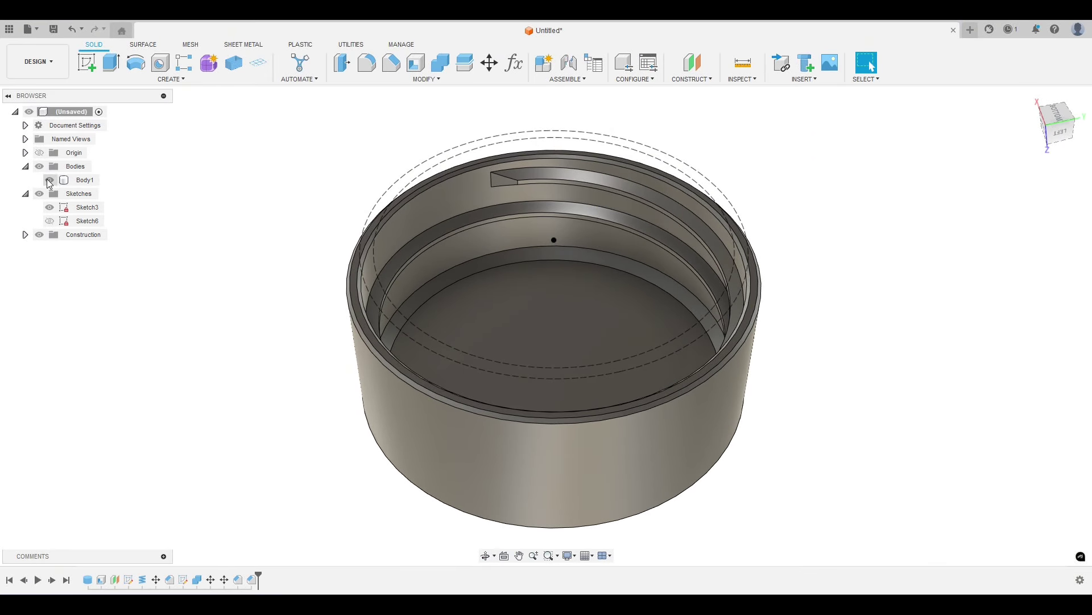
Step: Hide the cap body, keeping Sketch3 shown as the reference
click(50, 182)
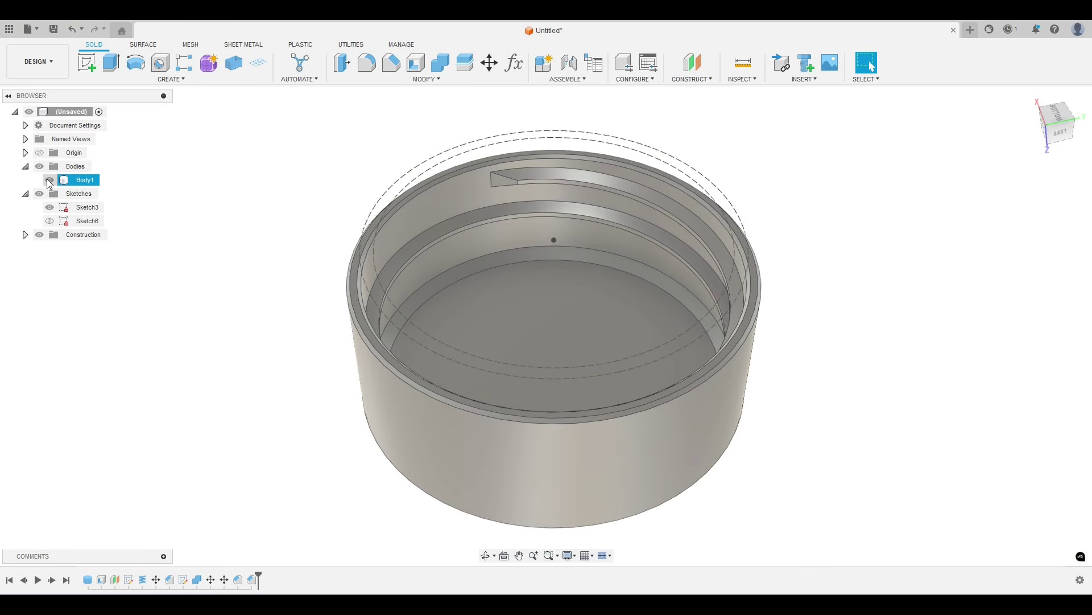